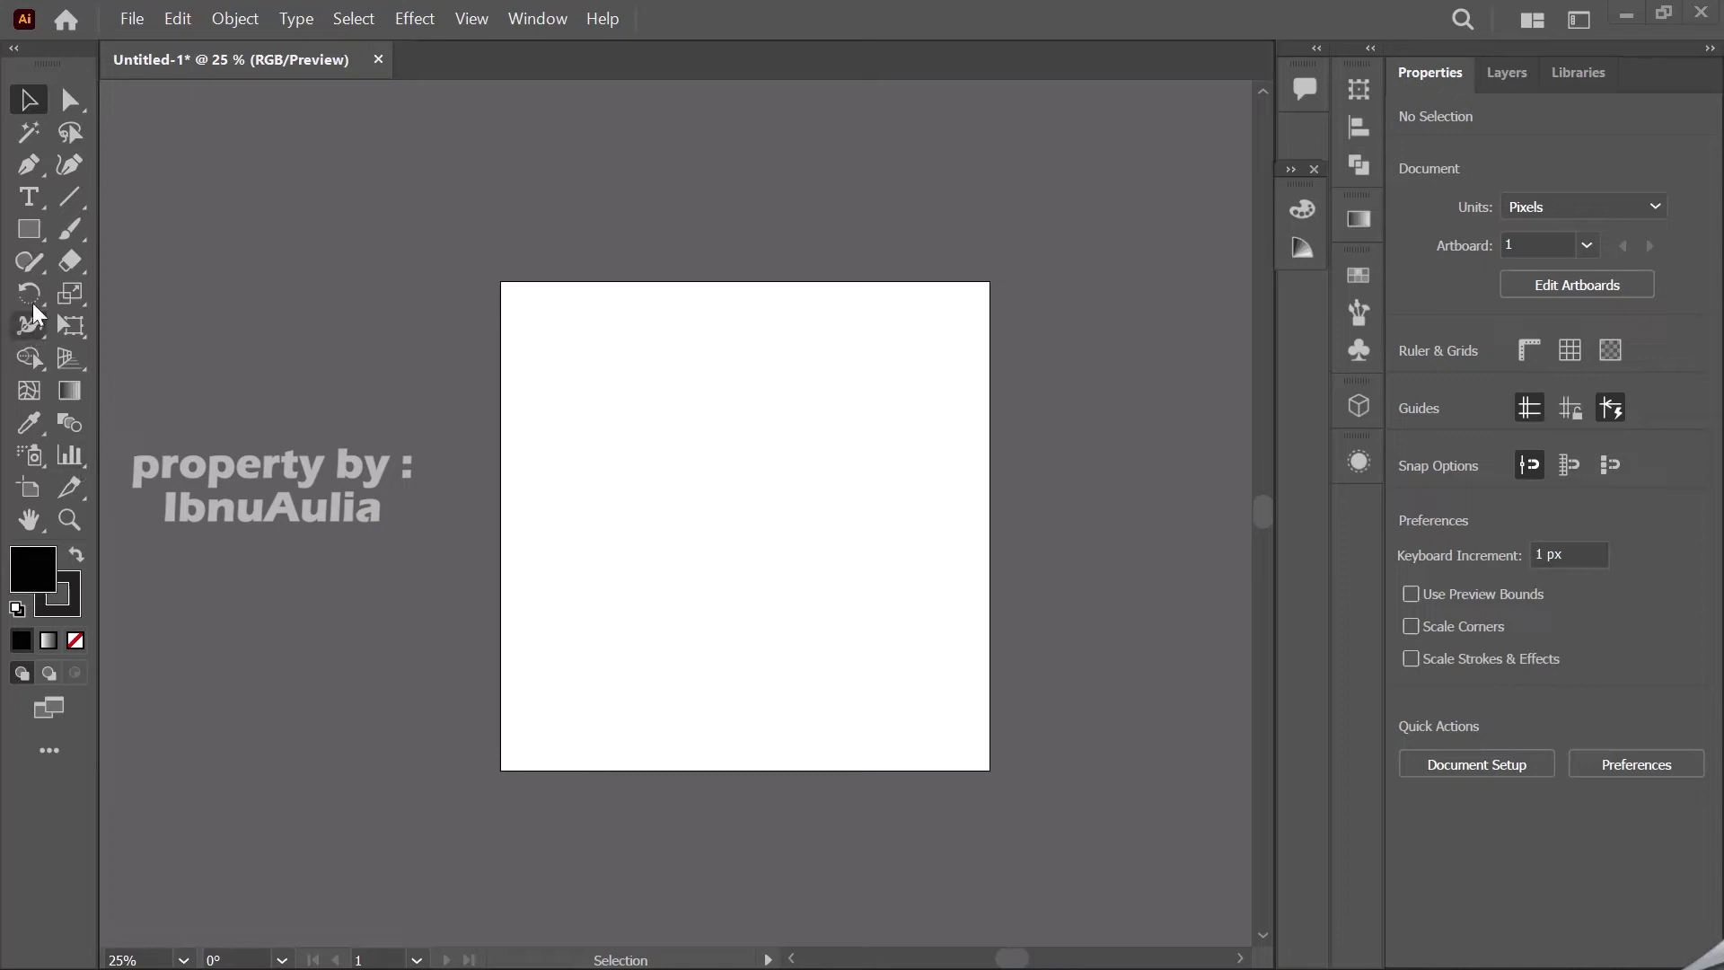
- Draw a 1000 × 1000 px black square centred on the artboard
{"action": "left_click", "coordinate": [29, 229]}
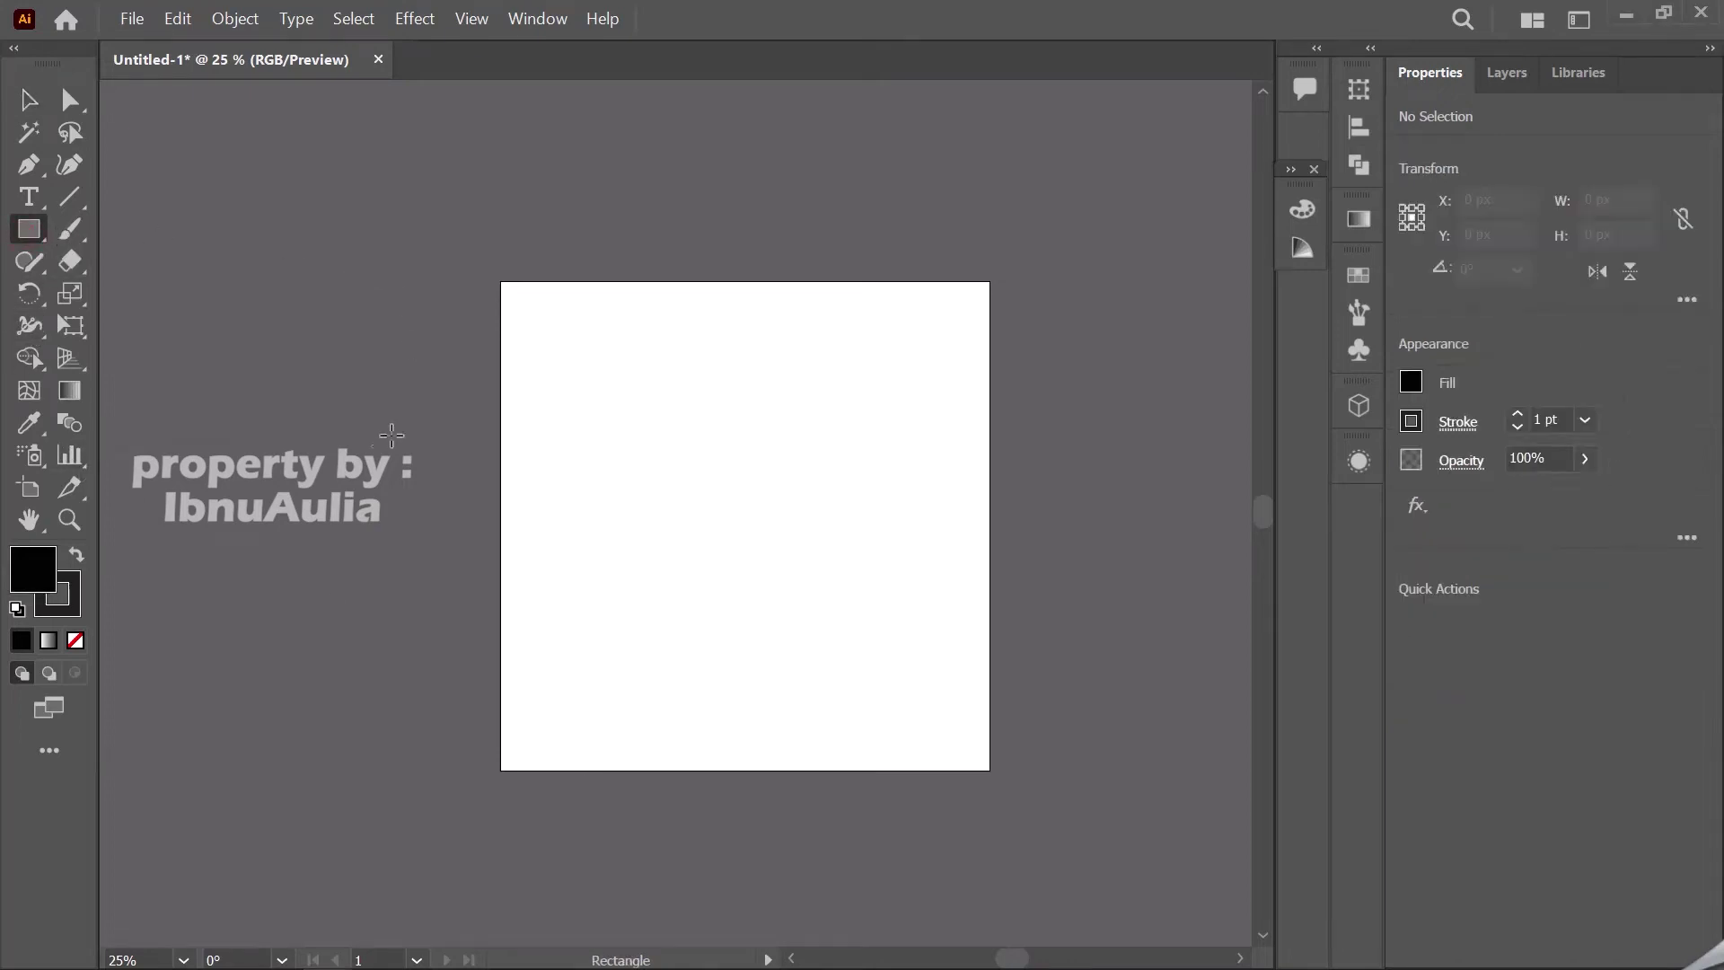
{"action": "left_click", "coordinate": [619, 420]}
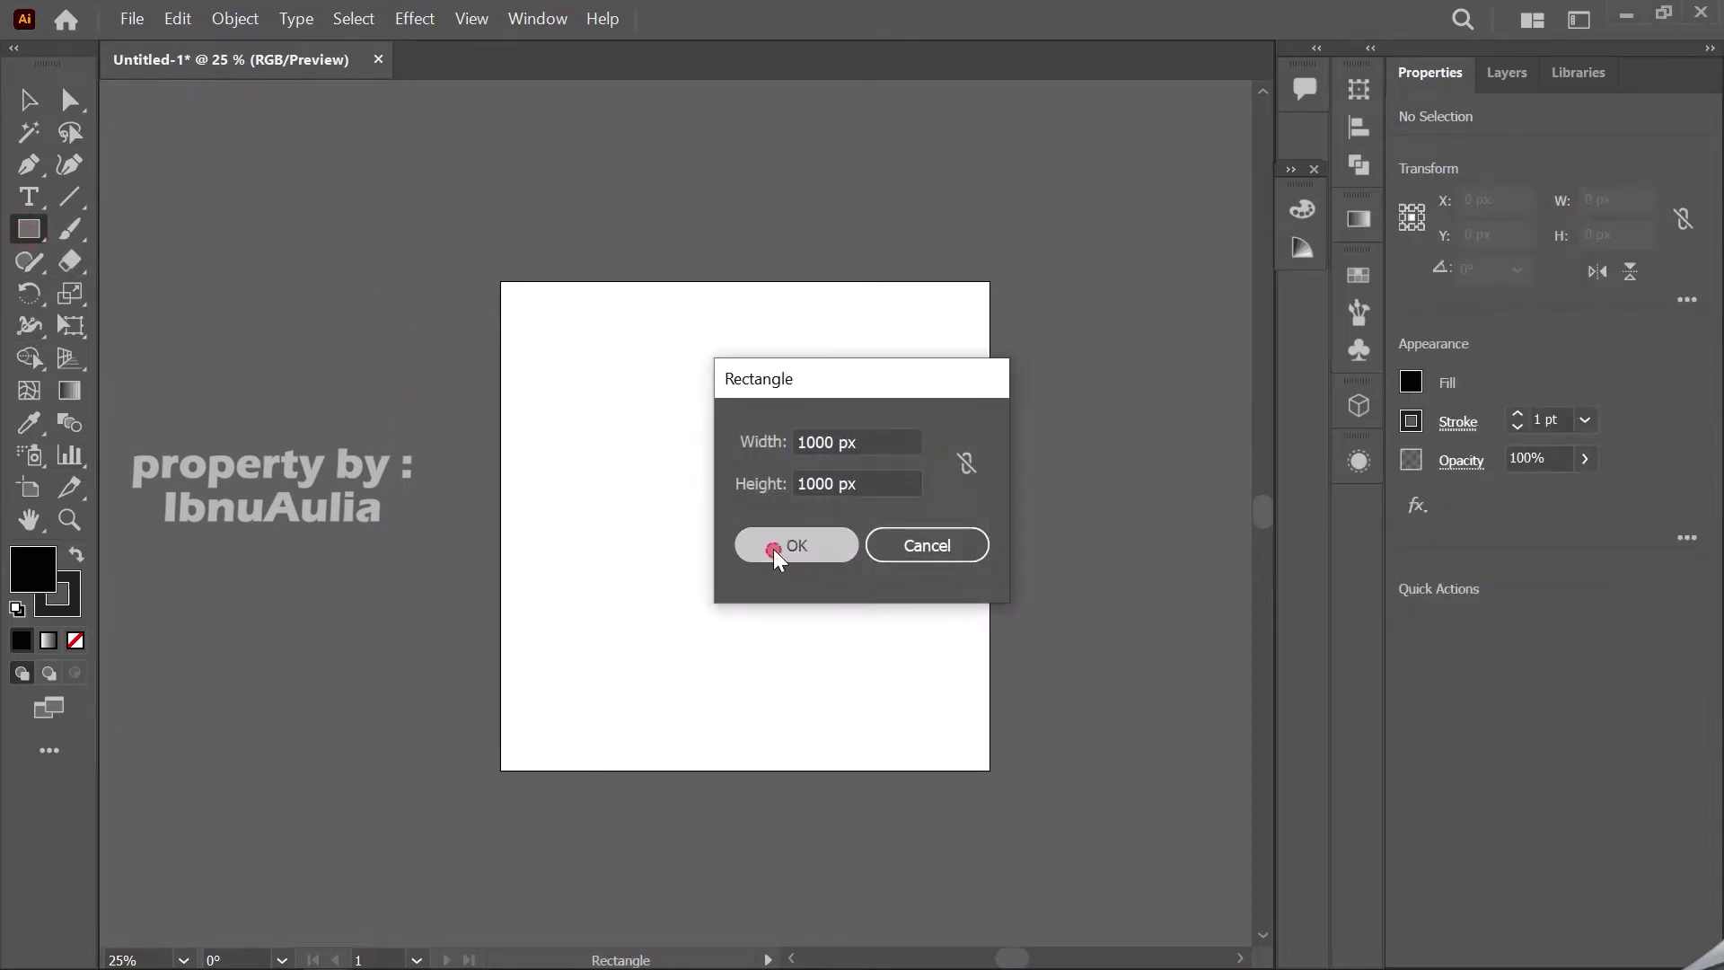
{"action": "left_click", "coordinate": [773, 547]}
{"action": "left_click", "coordinate": [13, 108]}
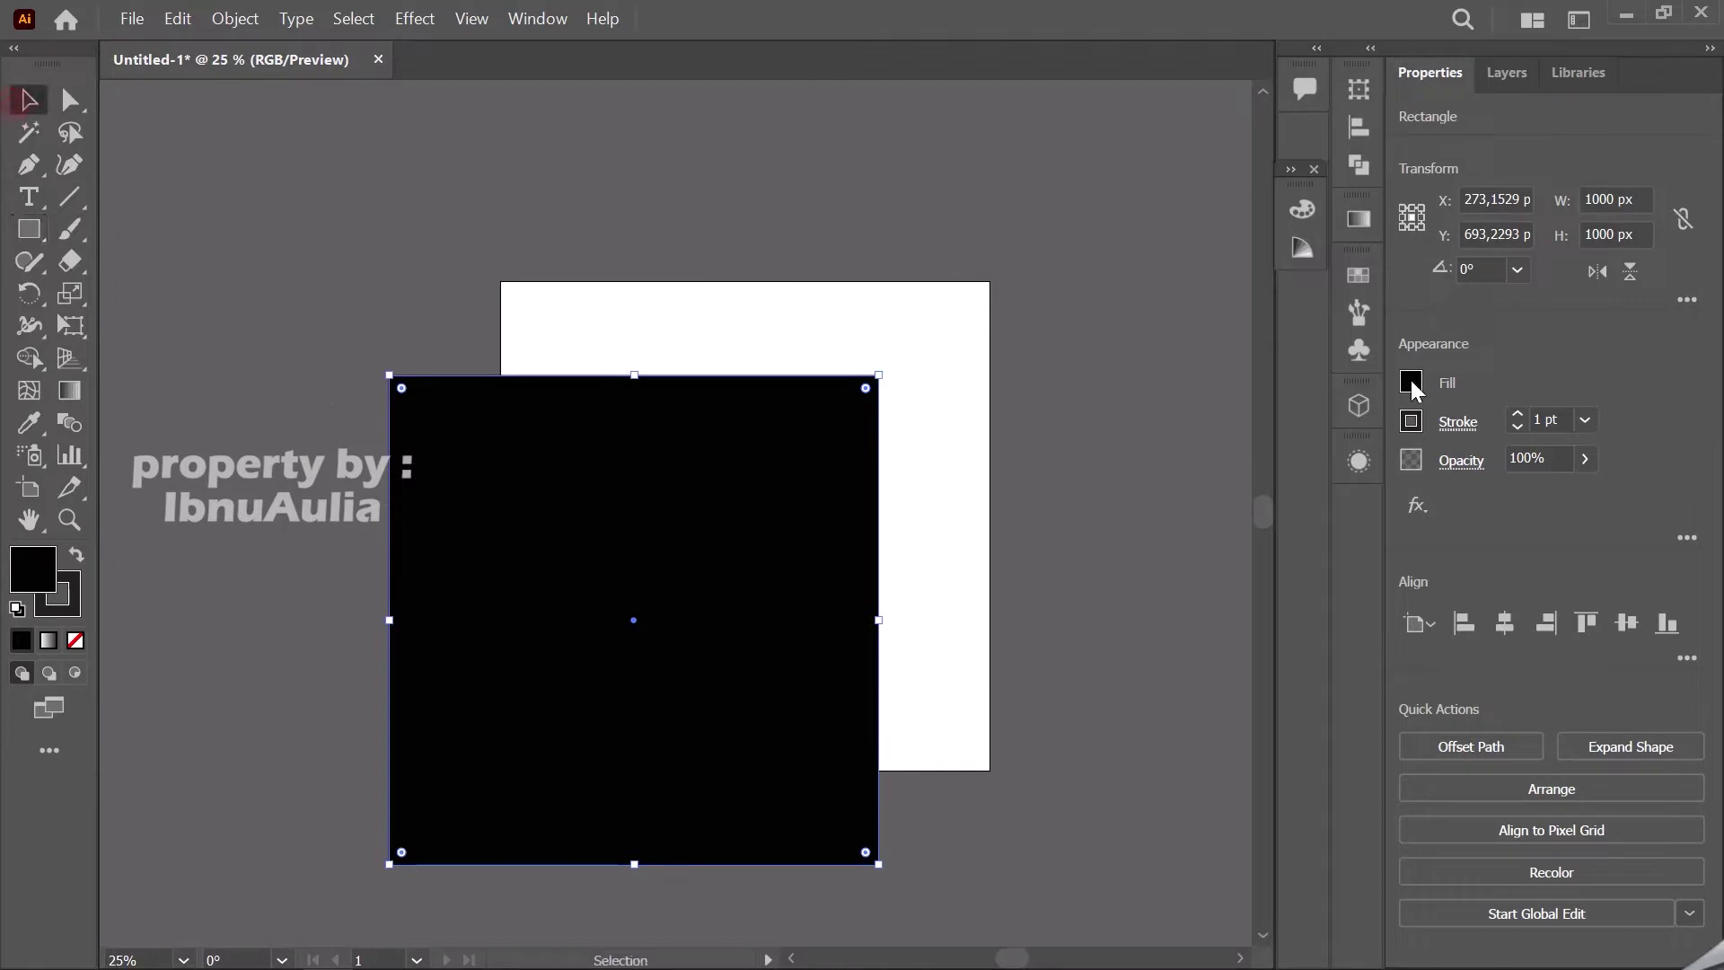
{"action": "left_click", "coordinate": [1504, 623]}
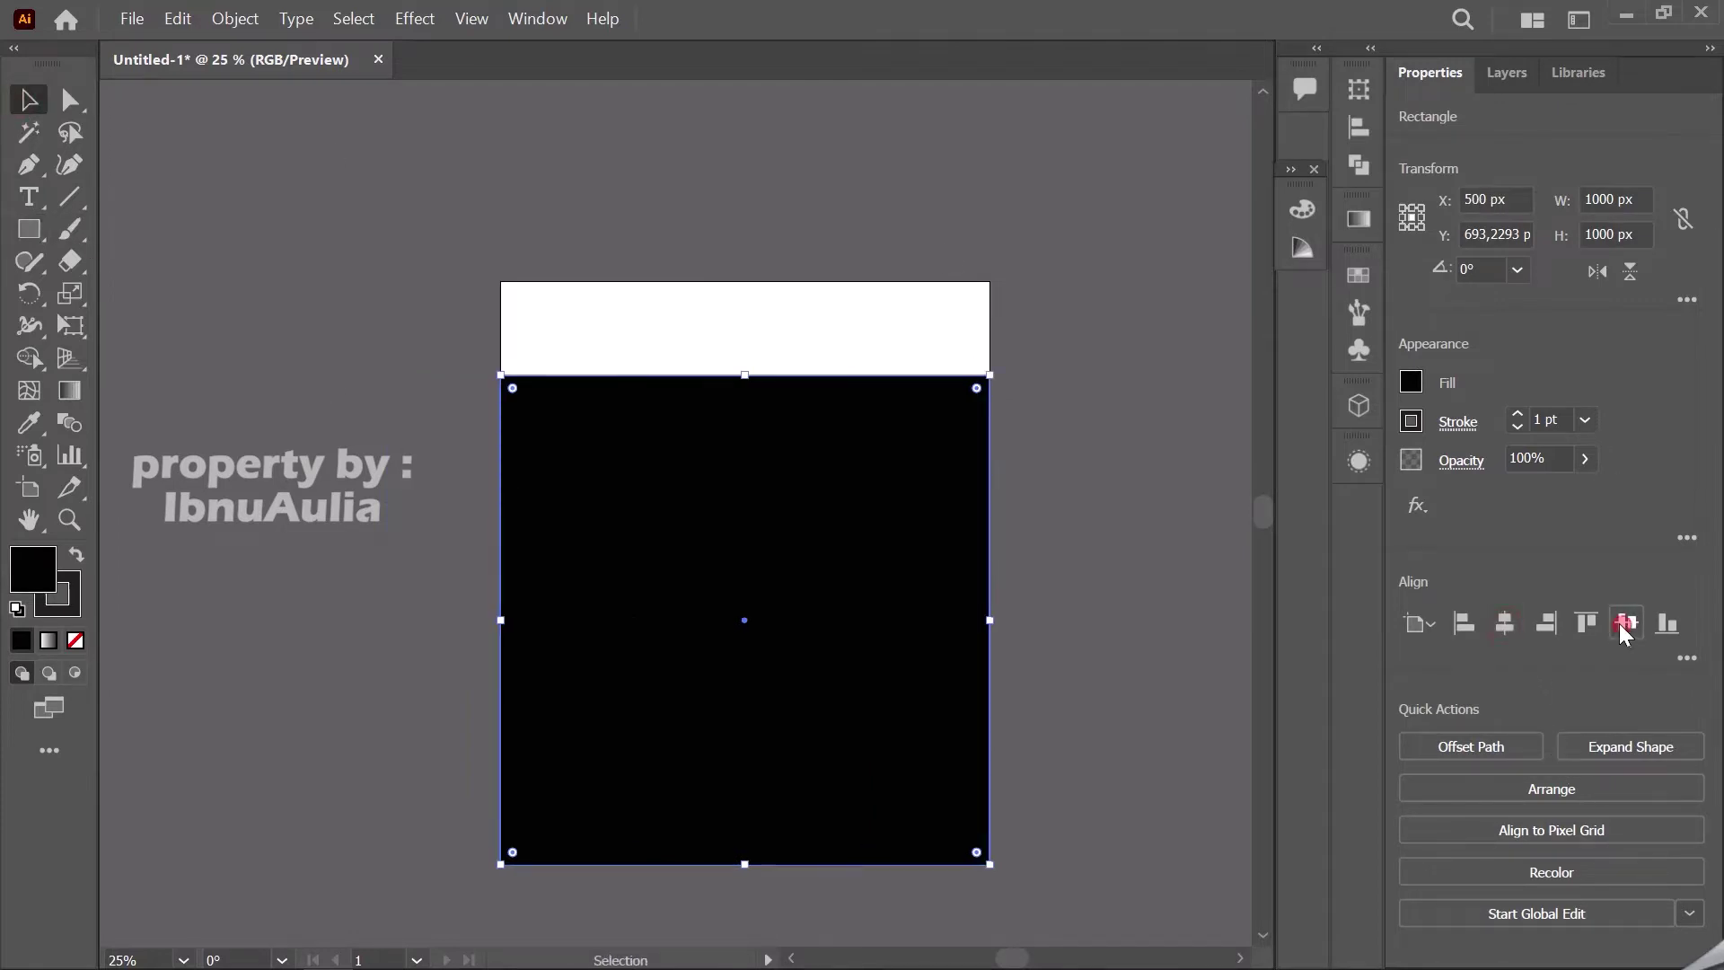
{"action": "left_click", "coordinate": [1626, 623]}
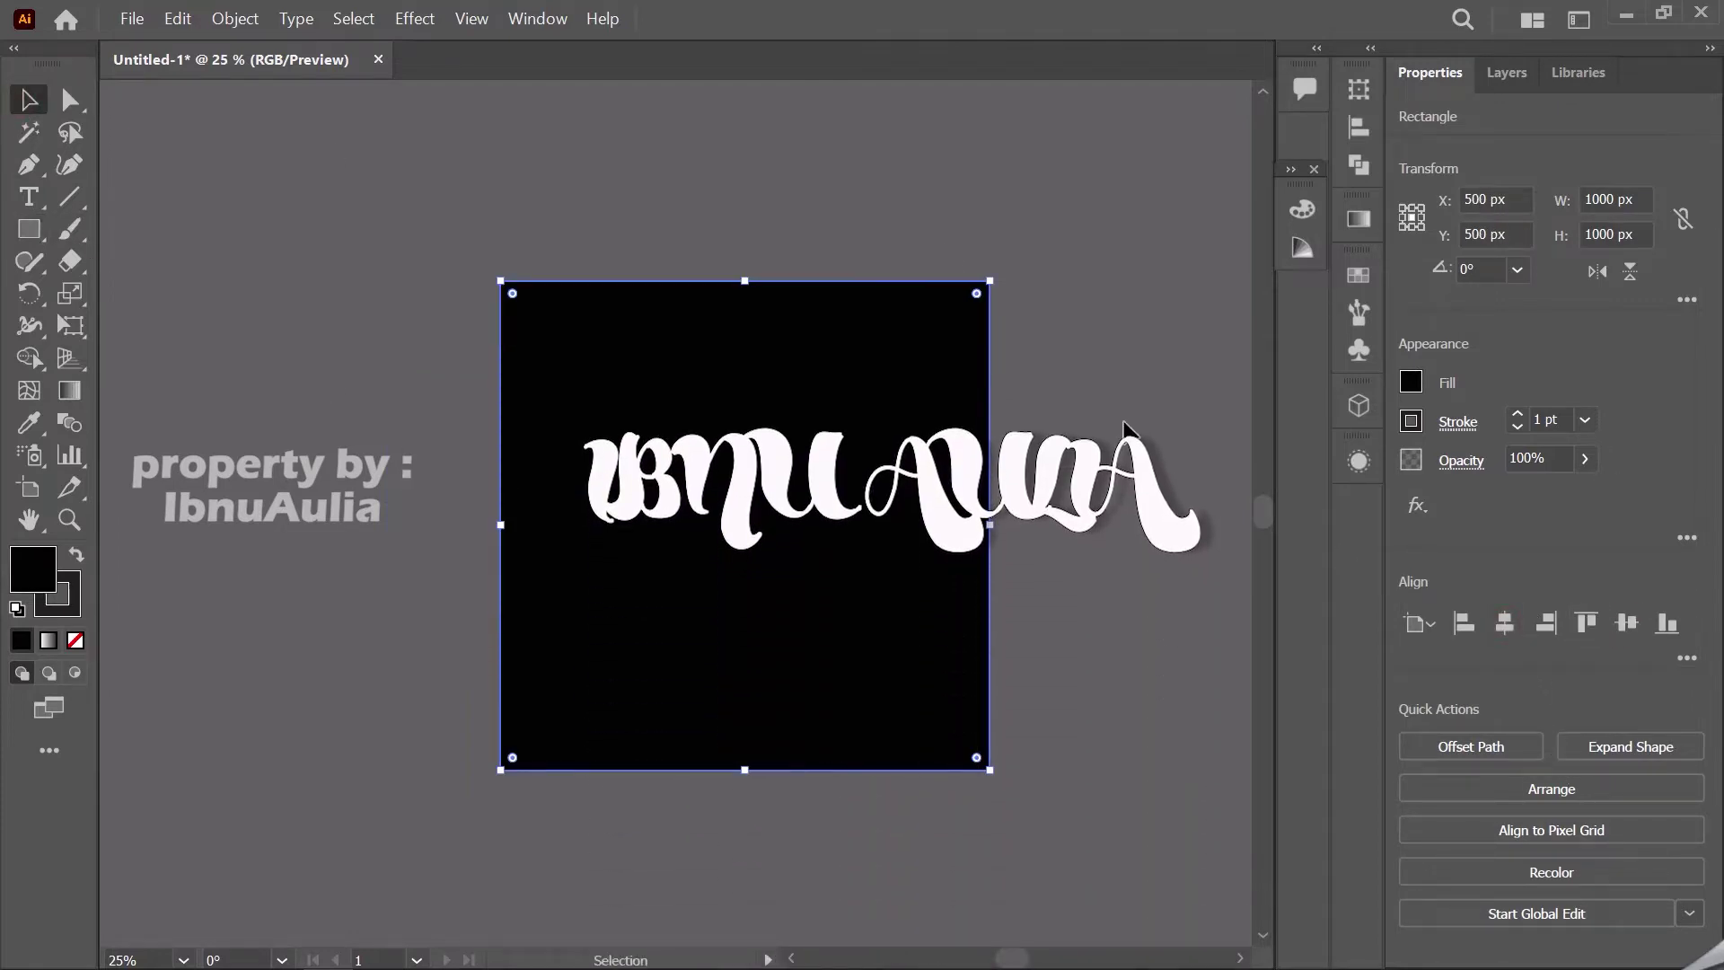
- Lock the black square in place as the background
{"action": "right_click", "coordinate": [807, 340]}
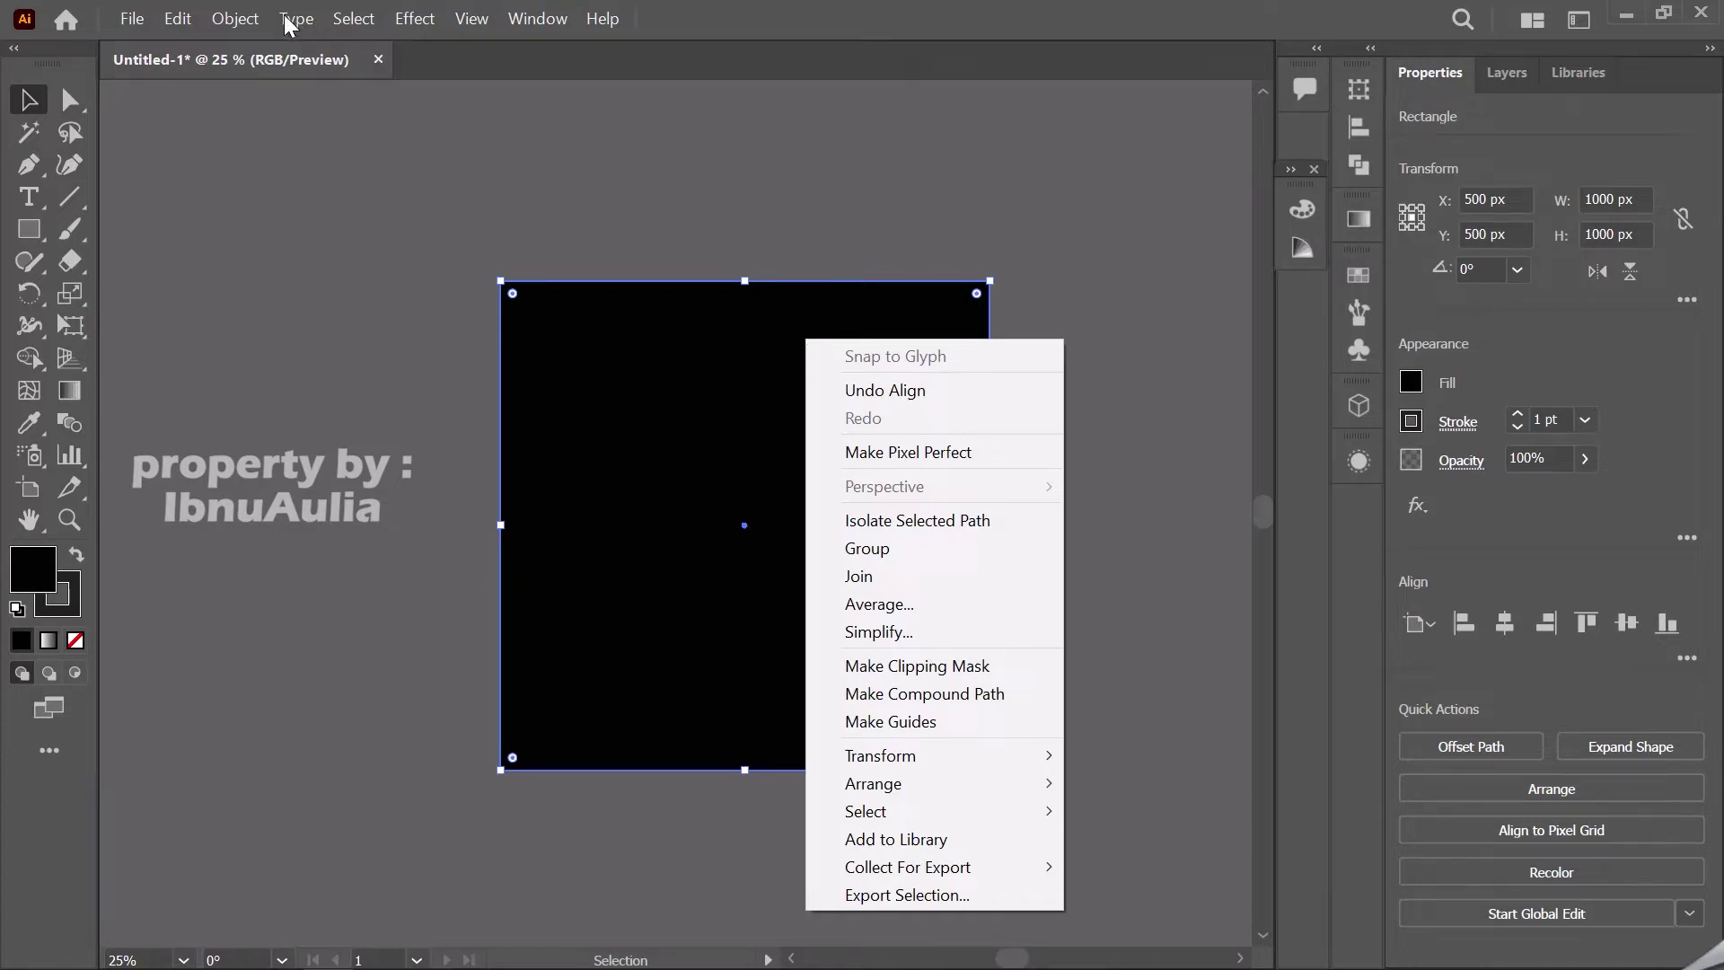
{"action": "left_click", "coordinate": [235, 18]}
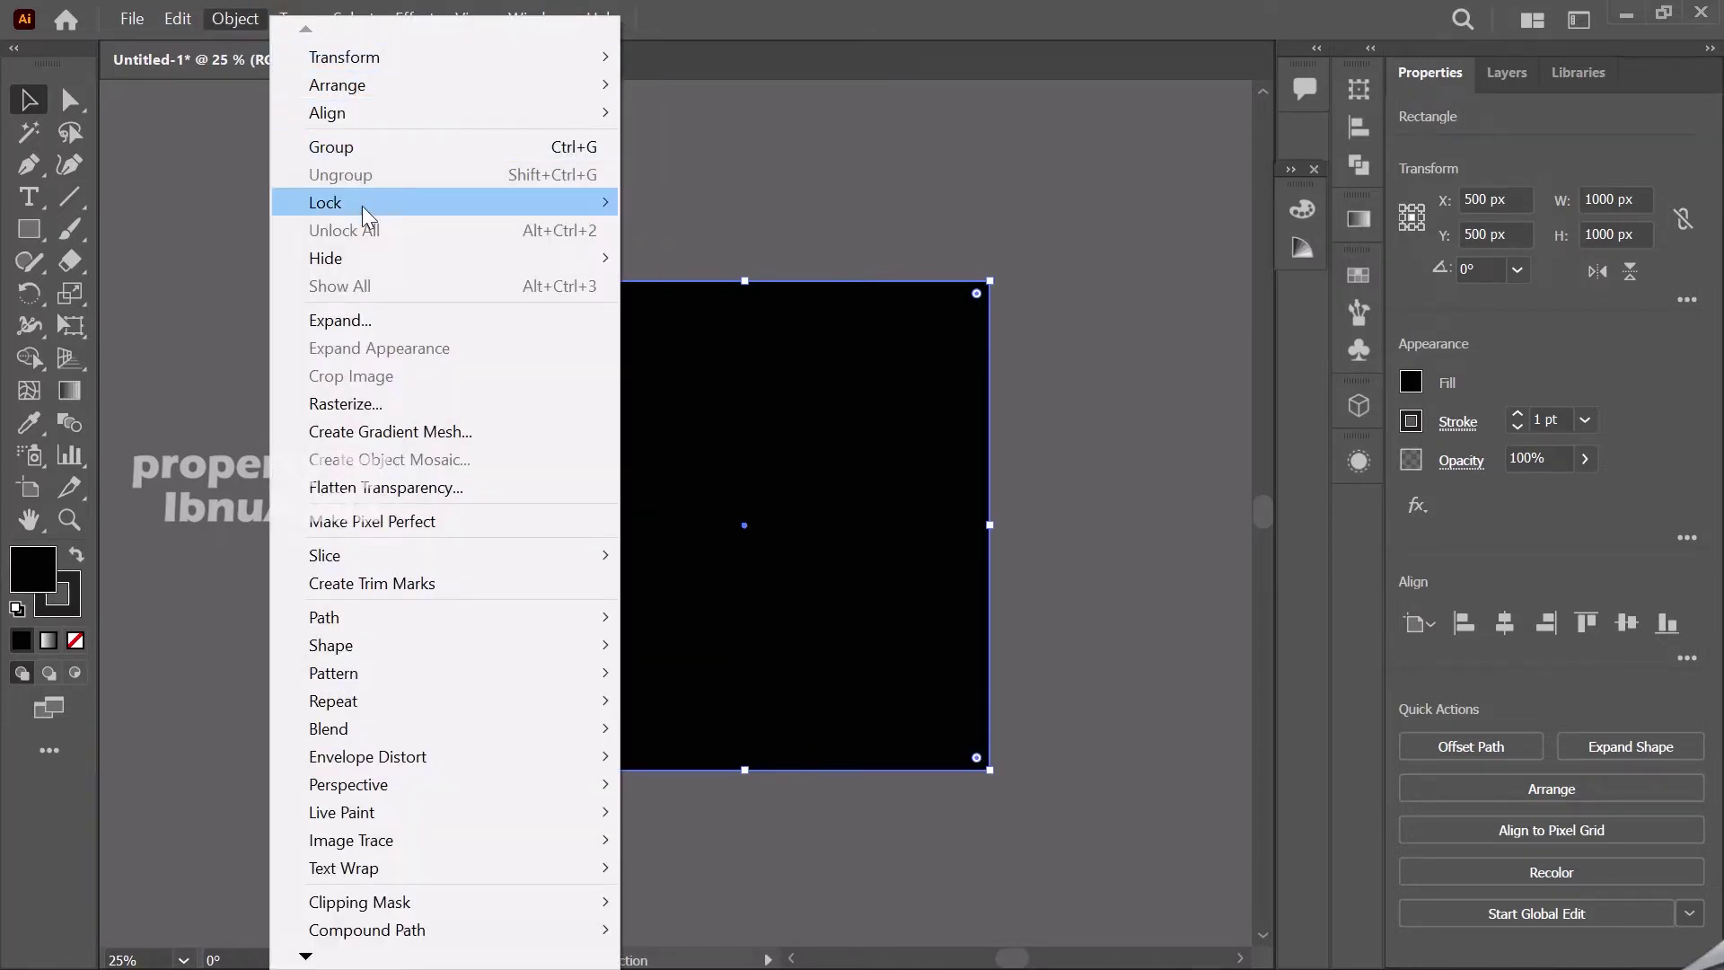
{"action": "mouse_move", "coordinate": [325, 202]}
{"action": "left_click", "coordinate": [685, 203]}
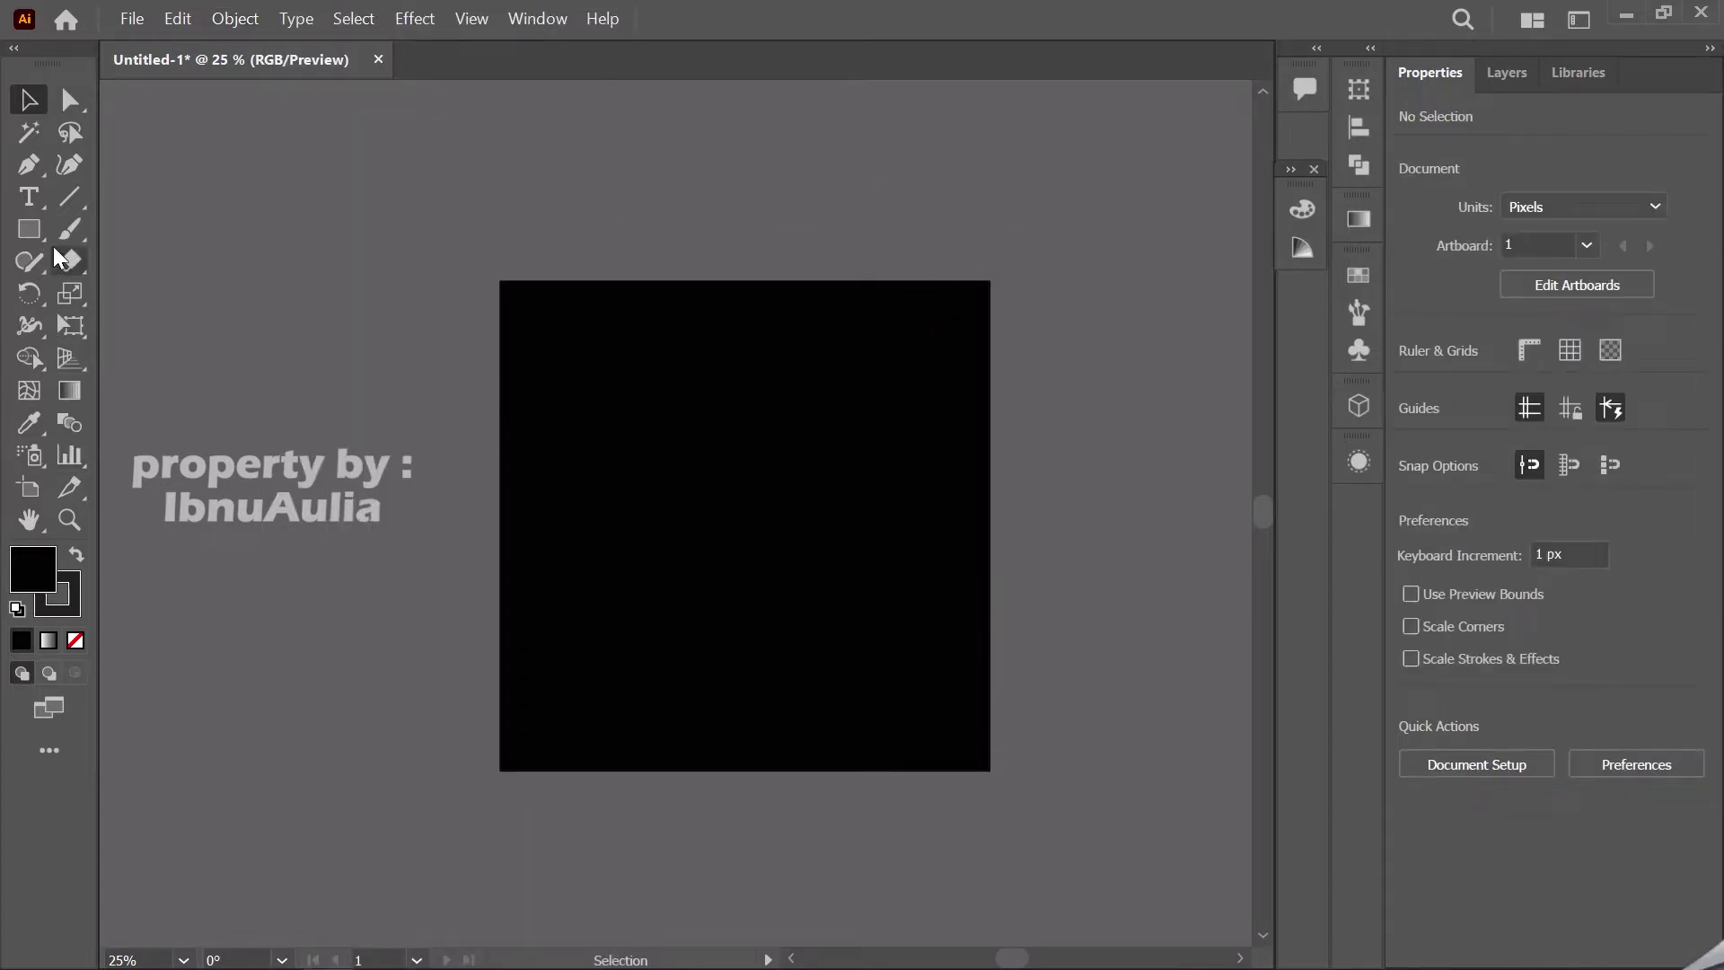
- Add a 'Neon' text object beside the artboard
{"action": "left_click", "coordinate": [28, 201]}
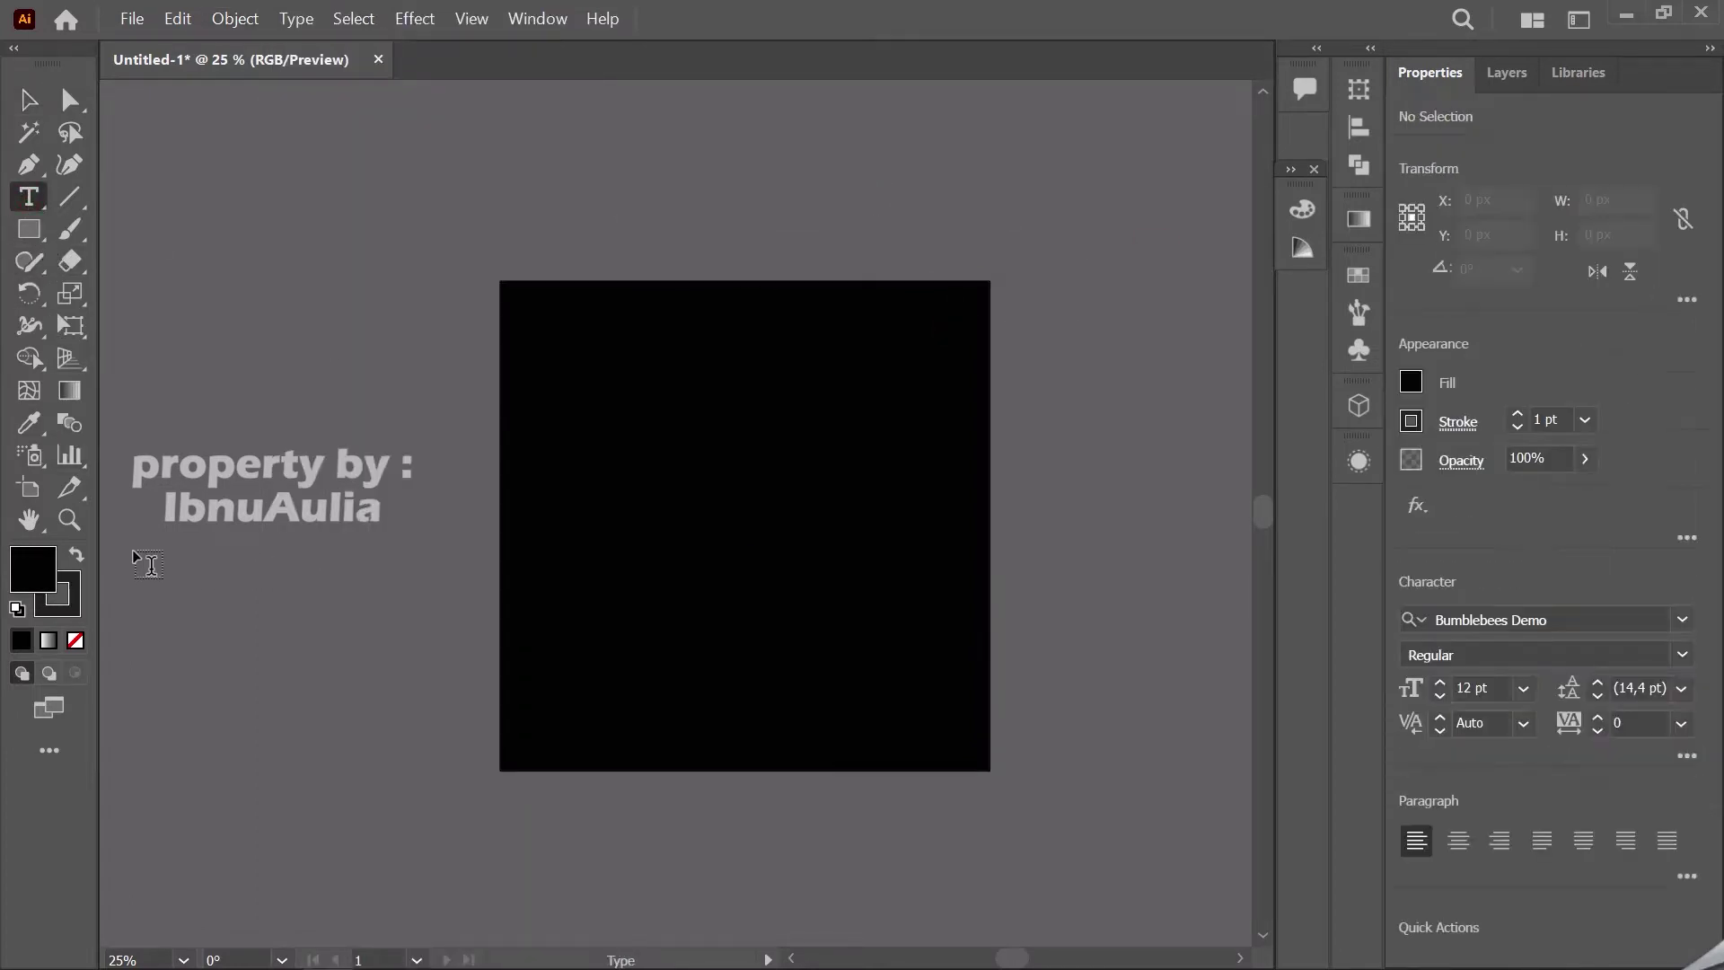
{"action": "left_click", "coordinate": [79, 555]}
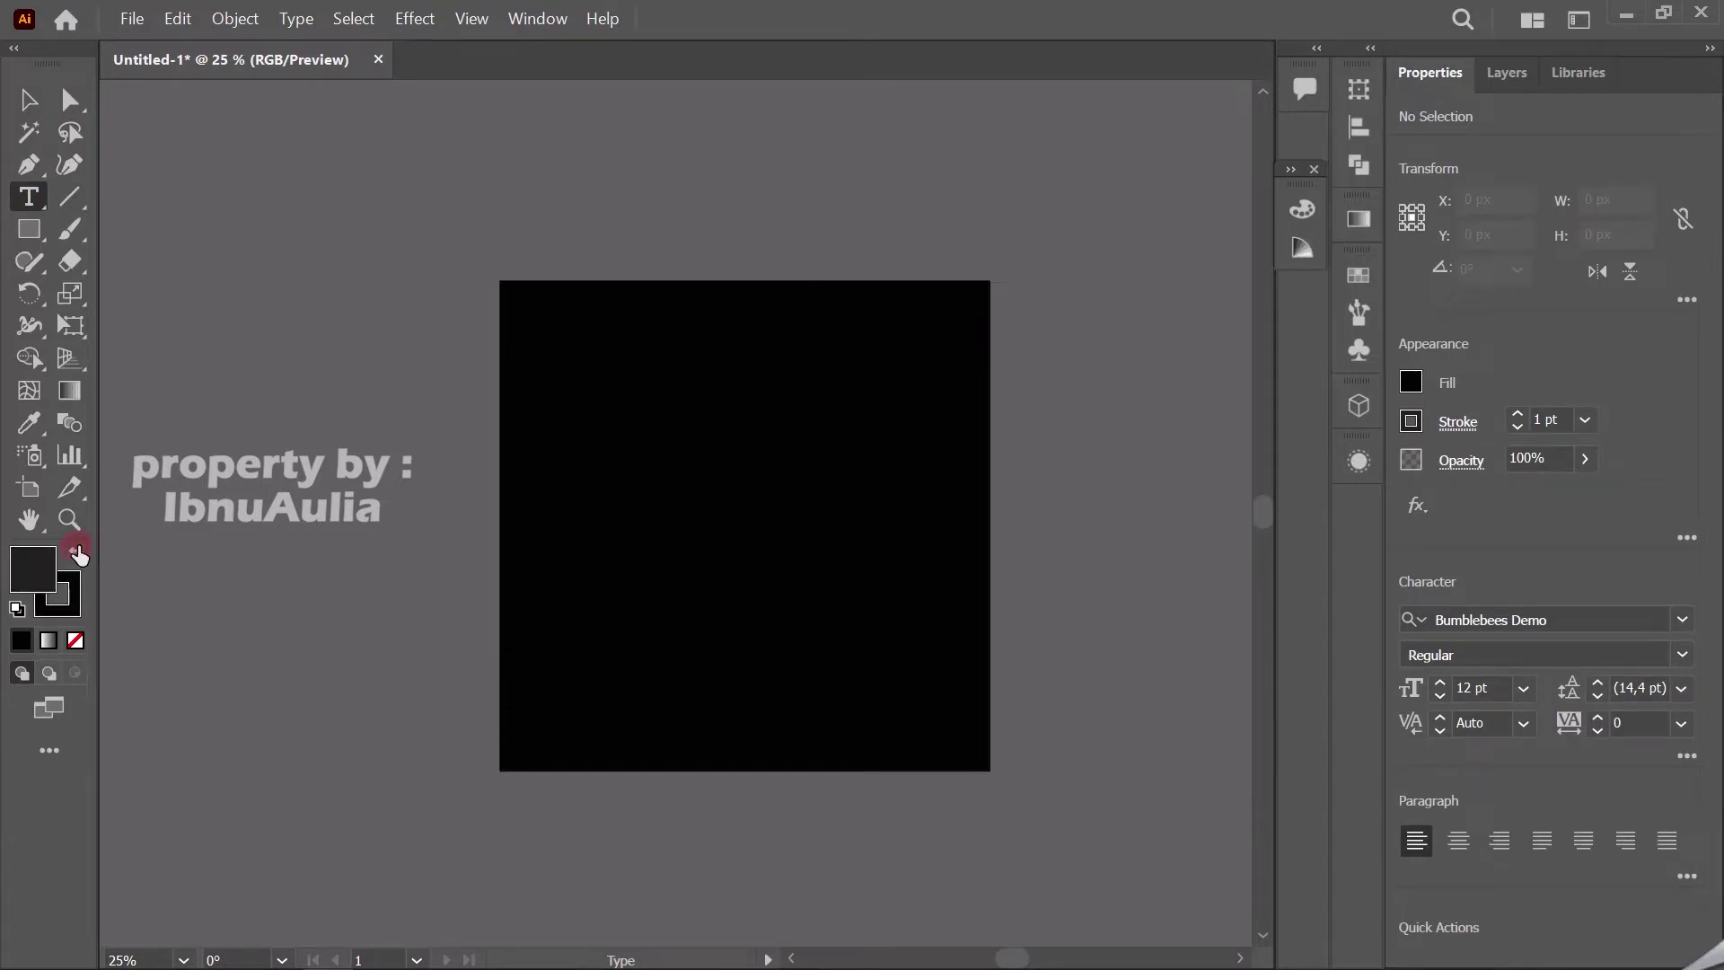
{"action": "left_click", "coordinate": [79, 555]}
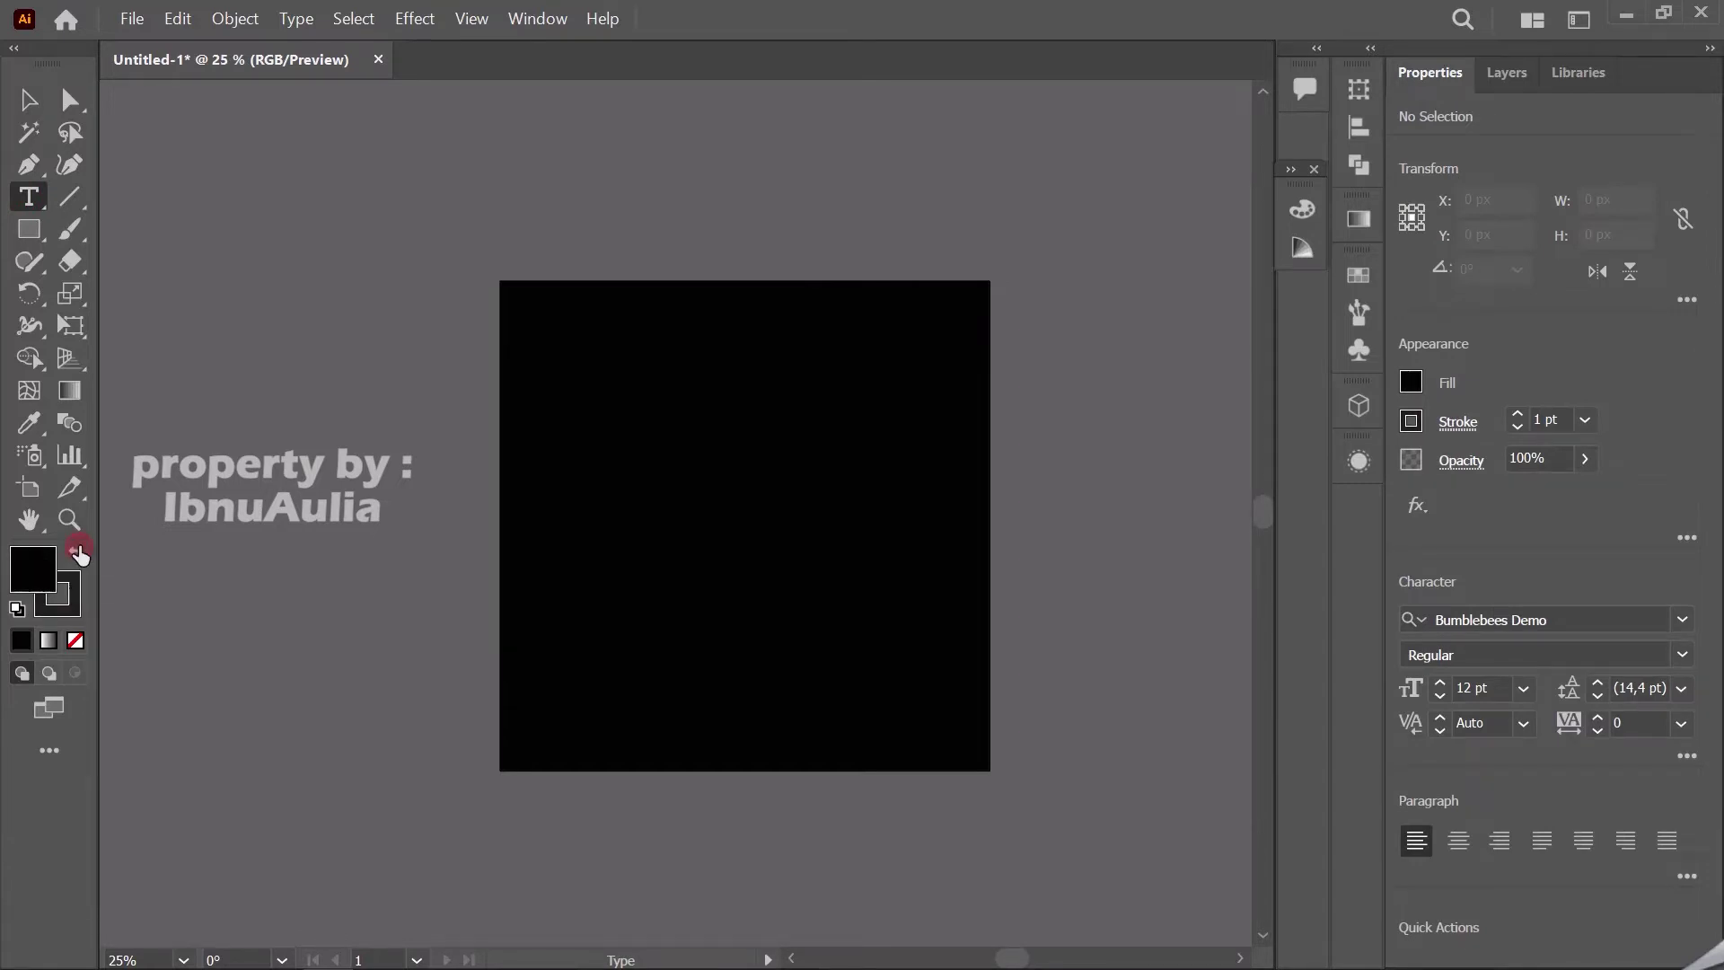
{"action": "left_click", "coordinate": [271, 478]}
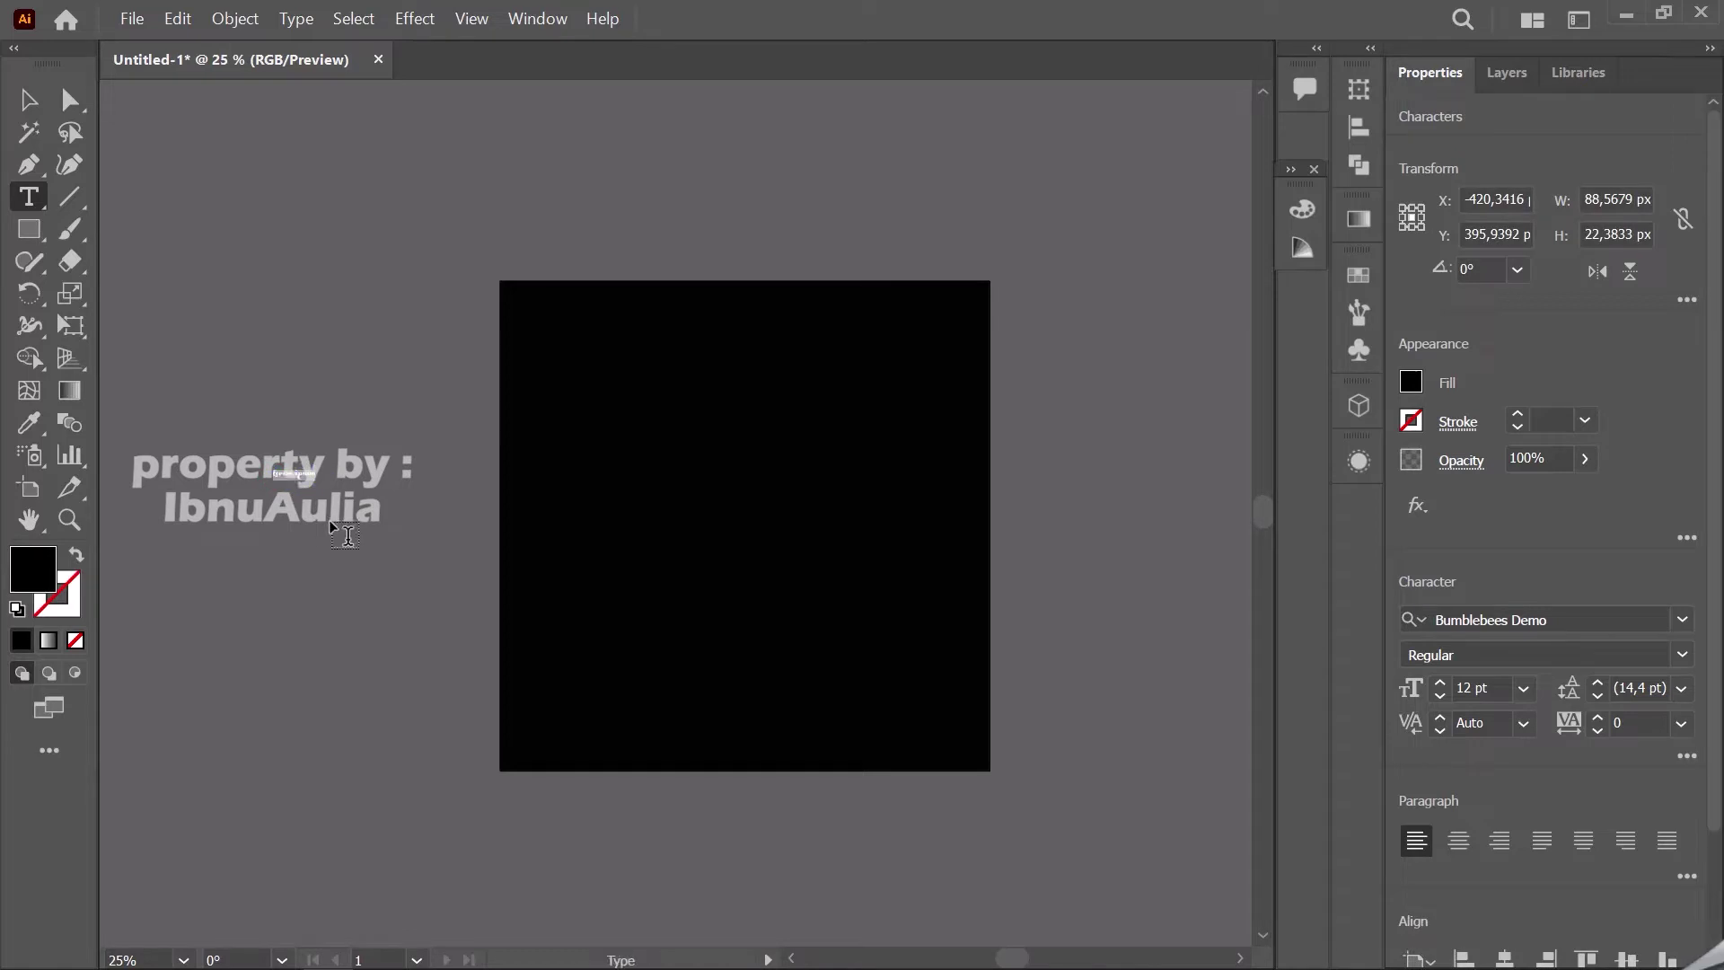
{"action": "key", "text": "BackSpace"}
{"action": "left_click", "coordinate": [27, 99]}
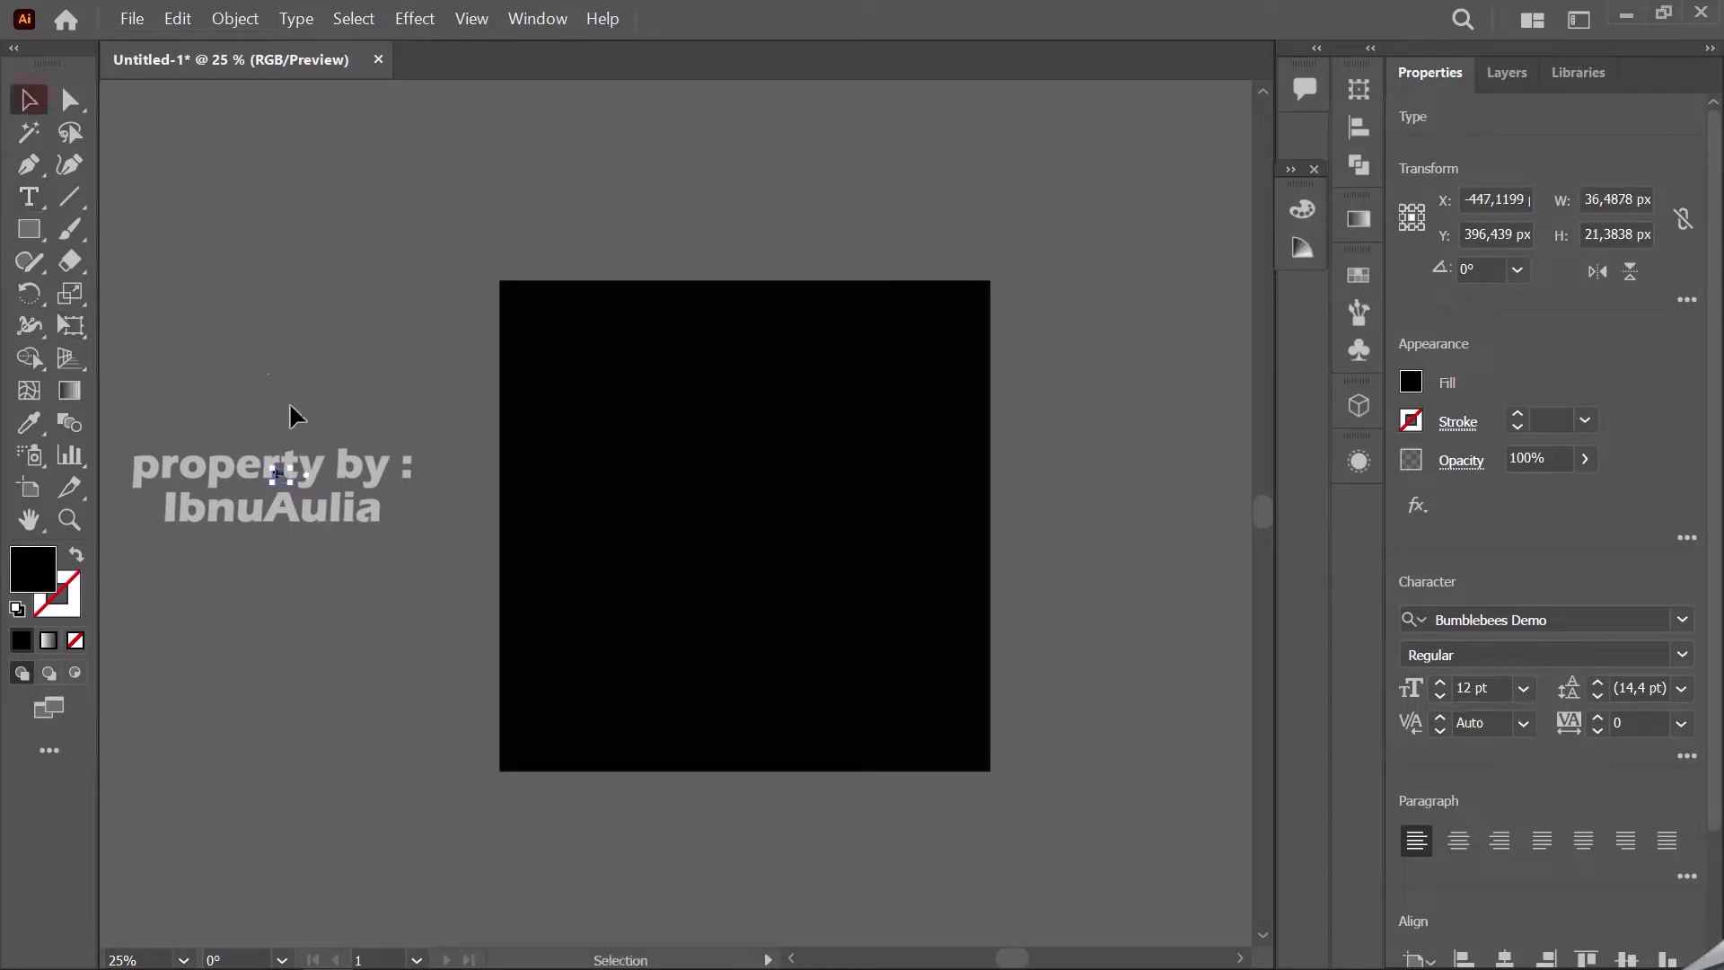
- Scale the Neon text up to a large size and fill it magenta
{"action": "mouse_move", "coordinate": [297, 464]}
{"action": "left_mouse_down"}
{"action": "mouse_move", "coordinate": [463, 328]}
{"action": "mouse_move", "coordinate": [449, 367]}
{"action": "left_mouse_up"}
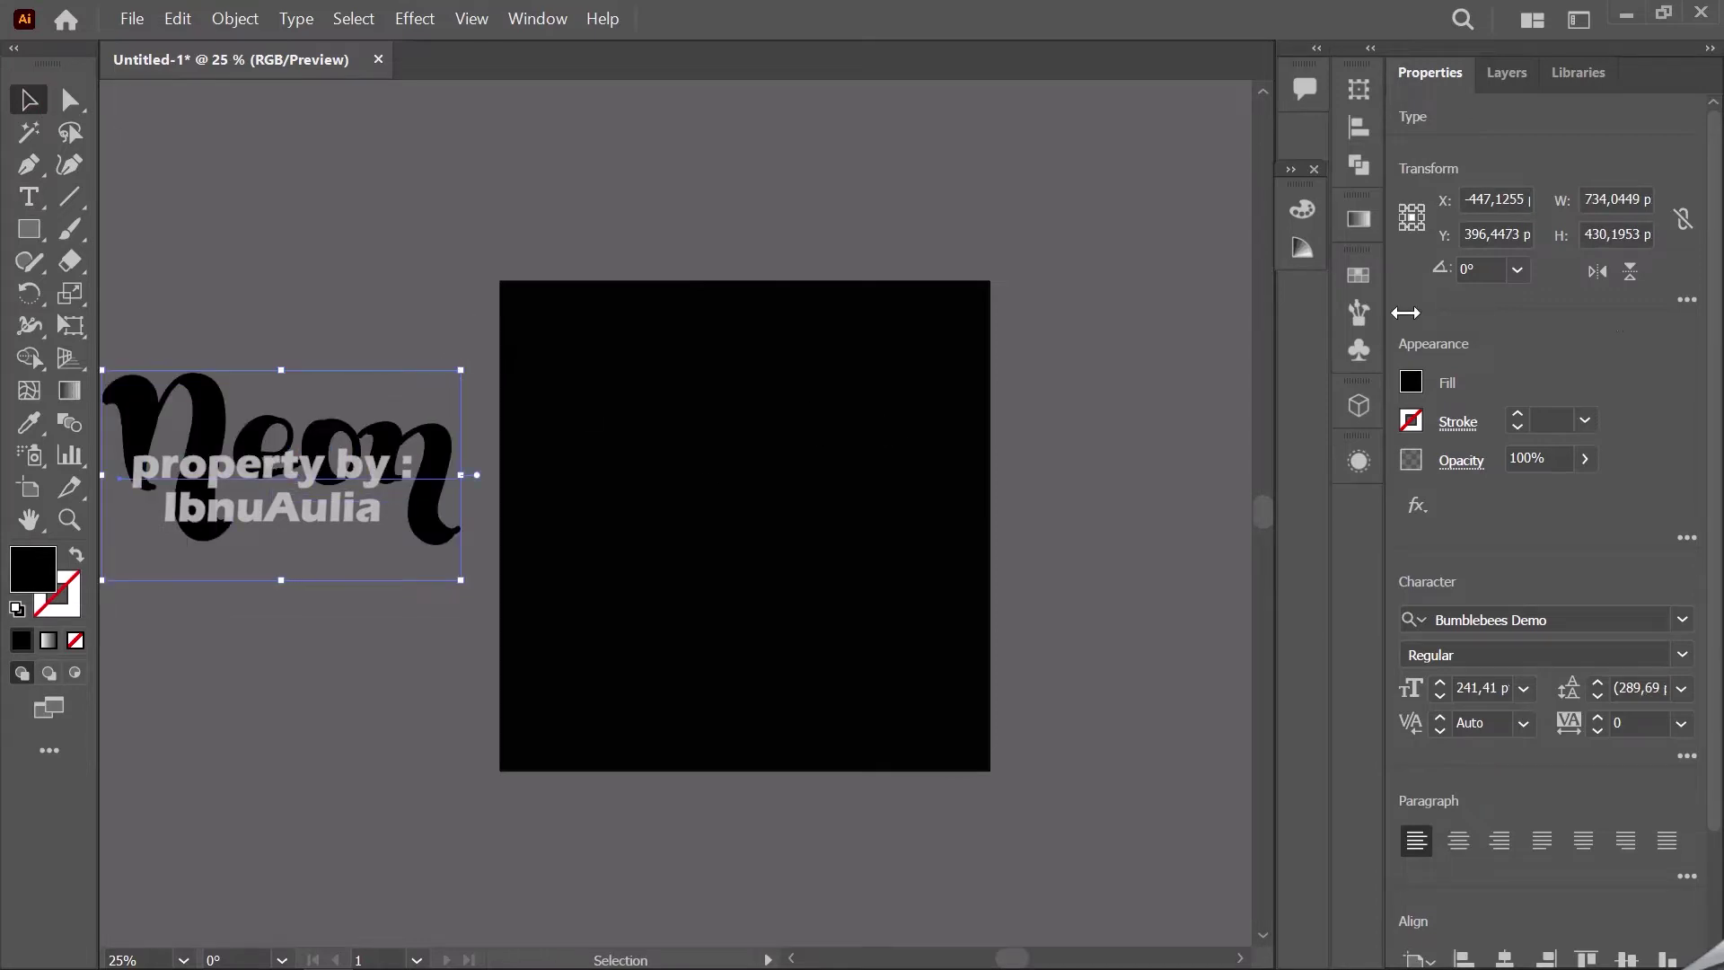
{"action": "left_click", "coordinate": [1358, 274]}
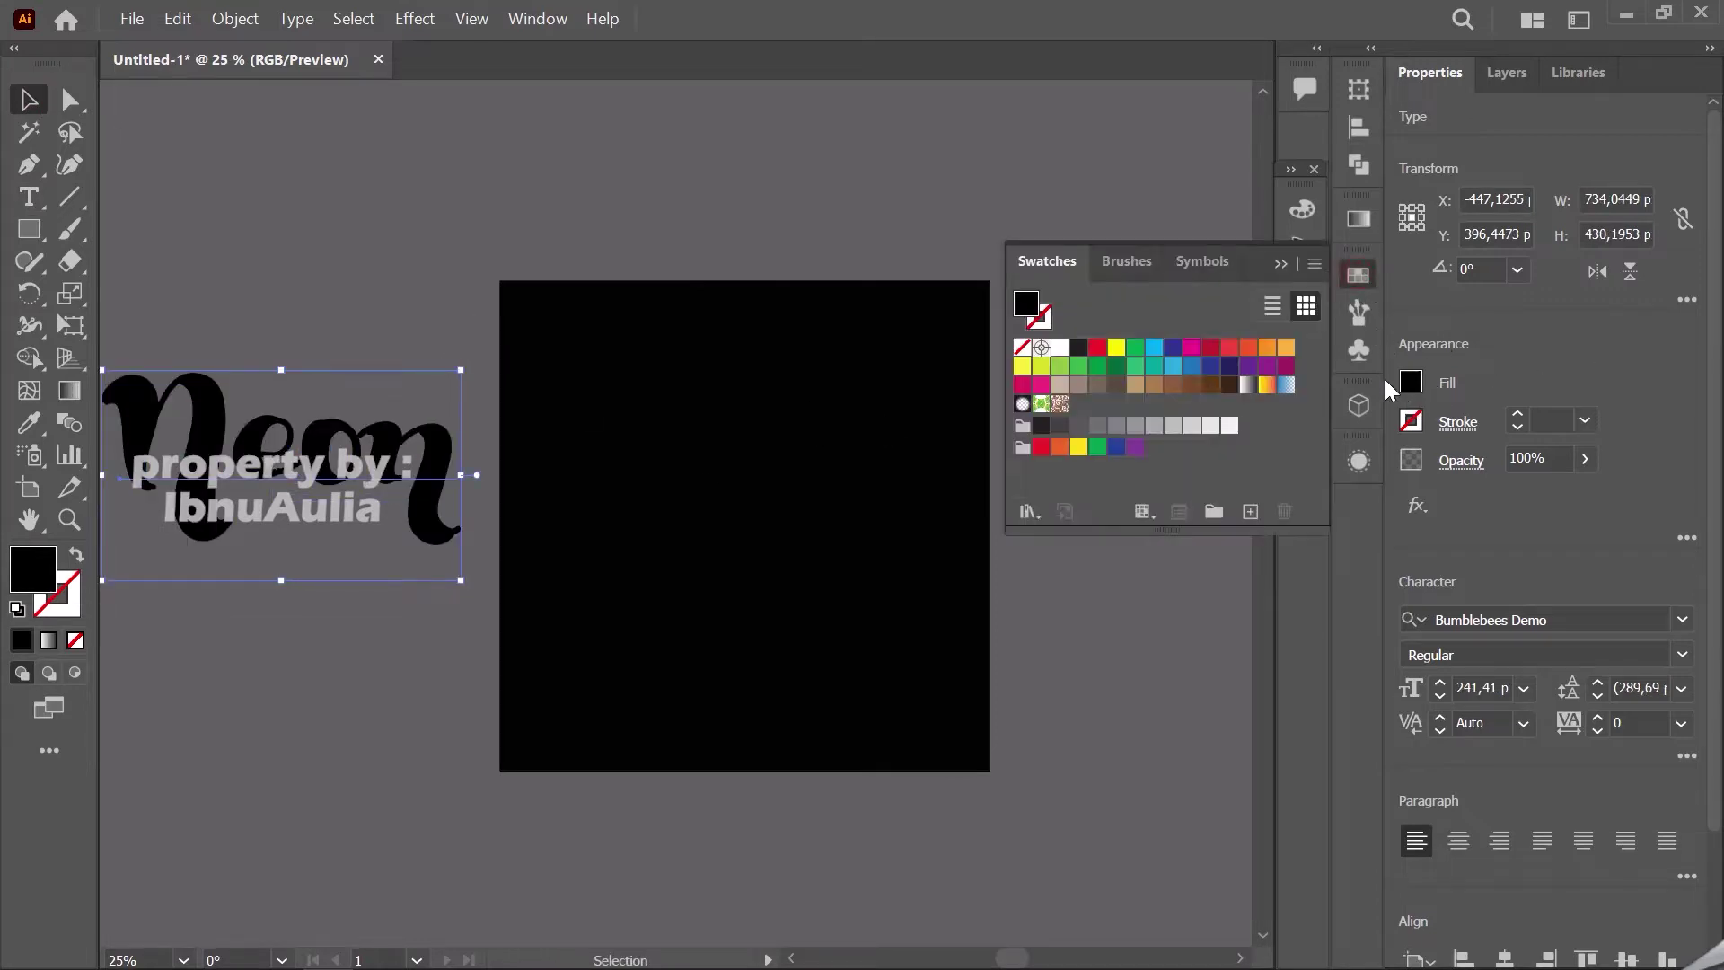
{"action": "left_click", "coordinate": [1192, 346]}
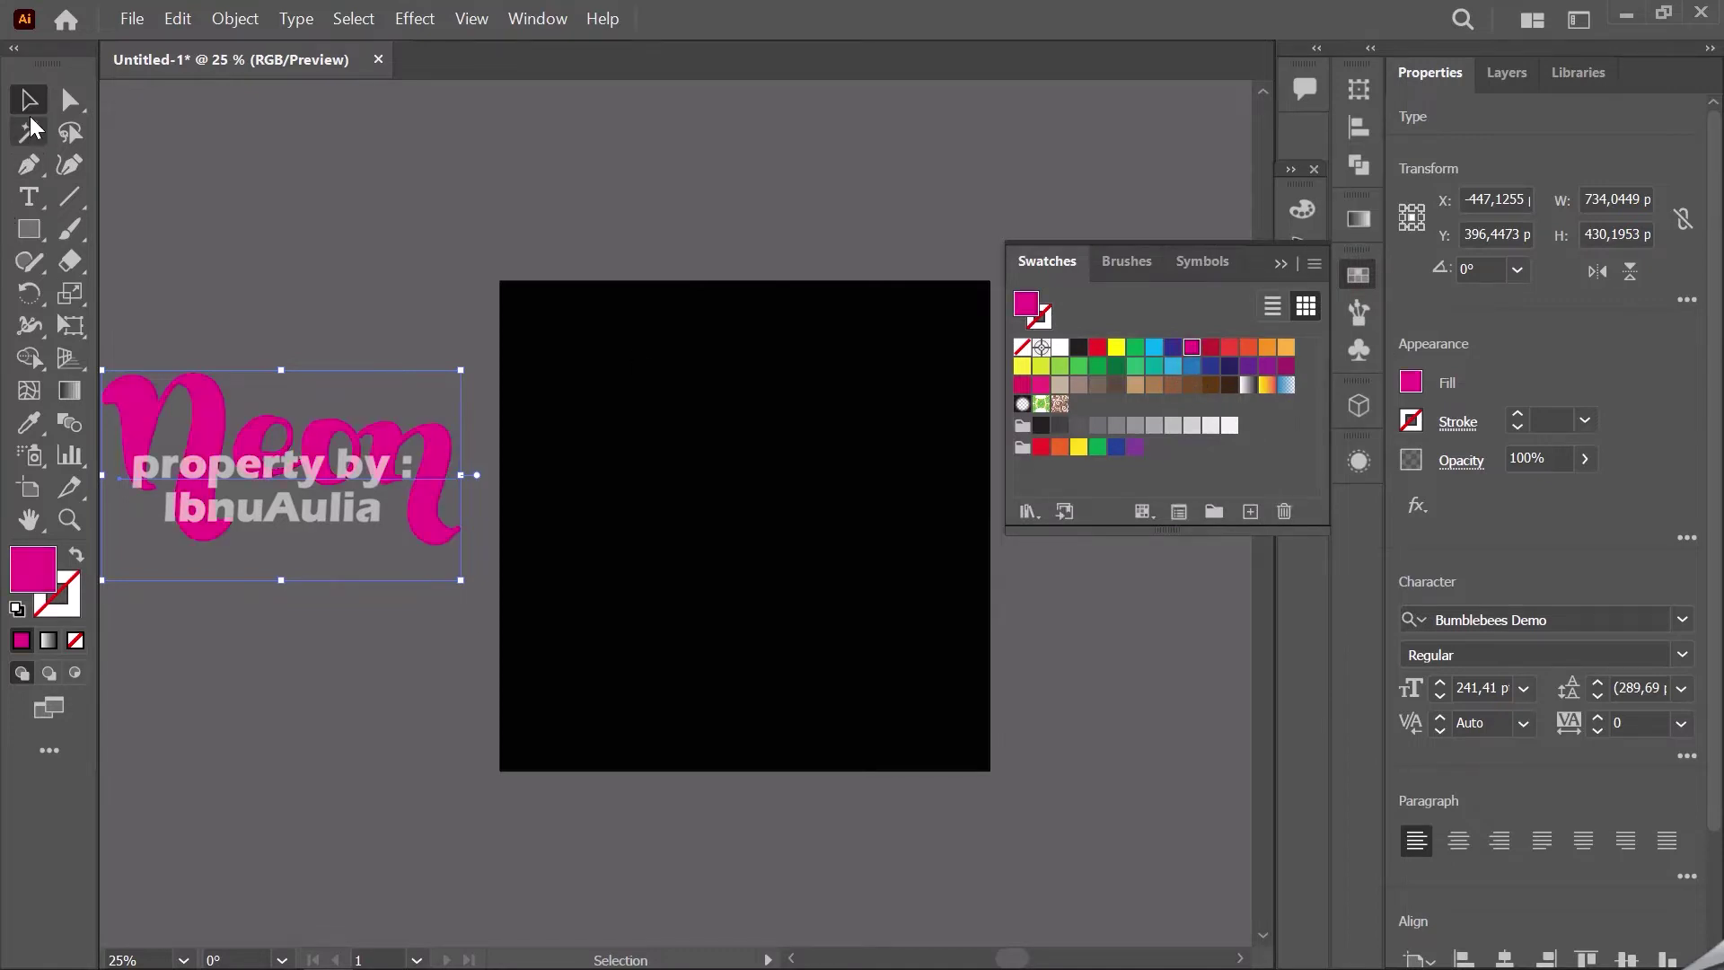
- Centre the Neon text on the artboard and reselect it to browse fonts
{"action": "left_click", "coordinate": [1505, 959]}
{"action": "left_click", "coordinate": [1625, 958]}
{"action": "scroll", "coordinate": [1544, 629], "scroll_direction": "down", "scroll_amount": 2}
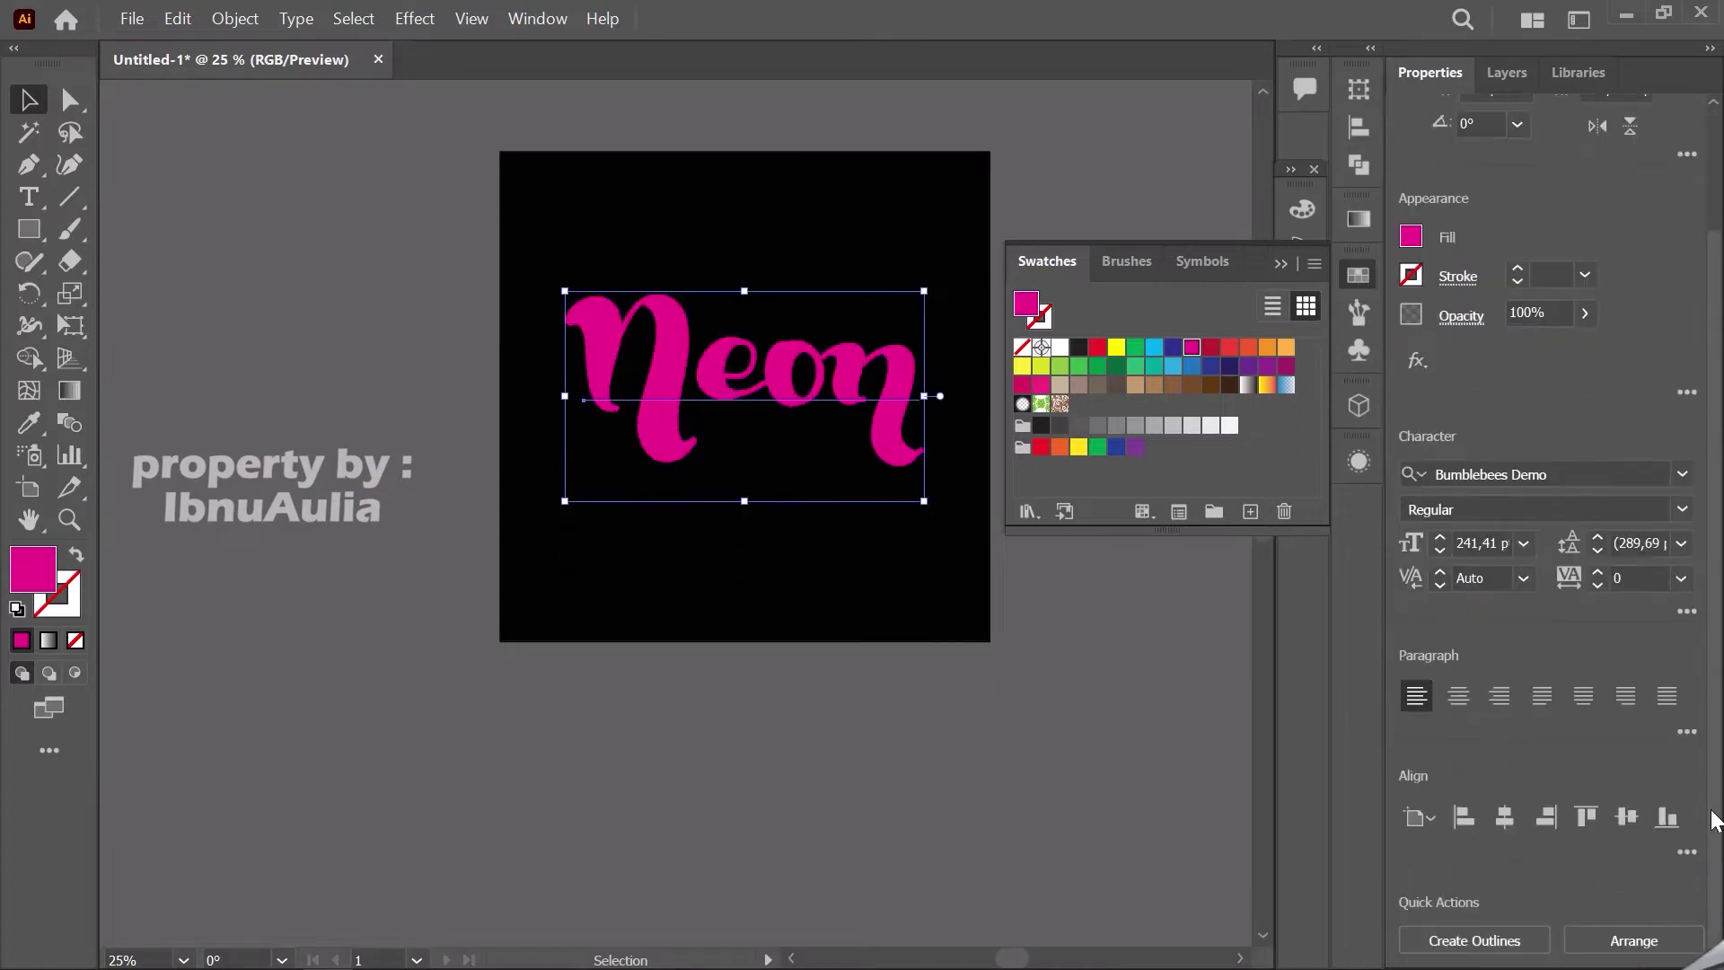
{"action": "scroll", "coordinate": [1092, 631], "scroll_direction": "up", "scroll_amount": 3}
{"action": "left_click", "coordinate": [1093, 633]}
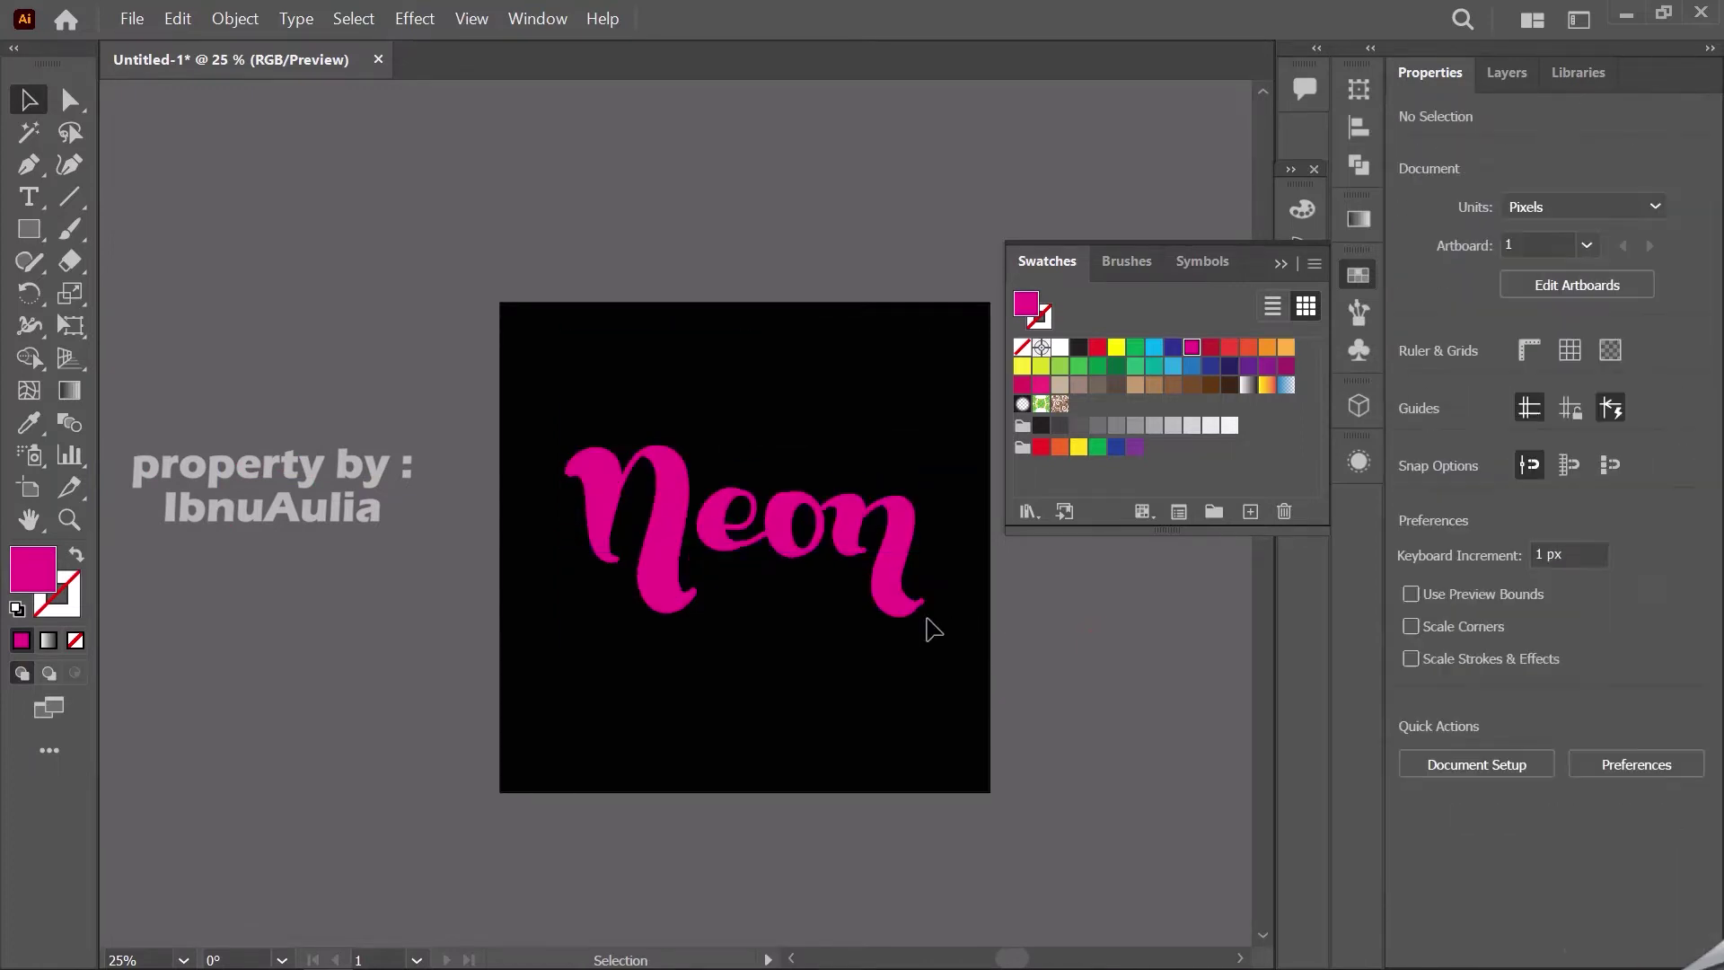
{"action": "left_click", "coordinate": [908, 616]}
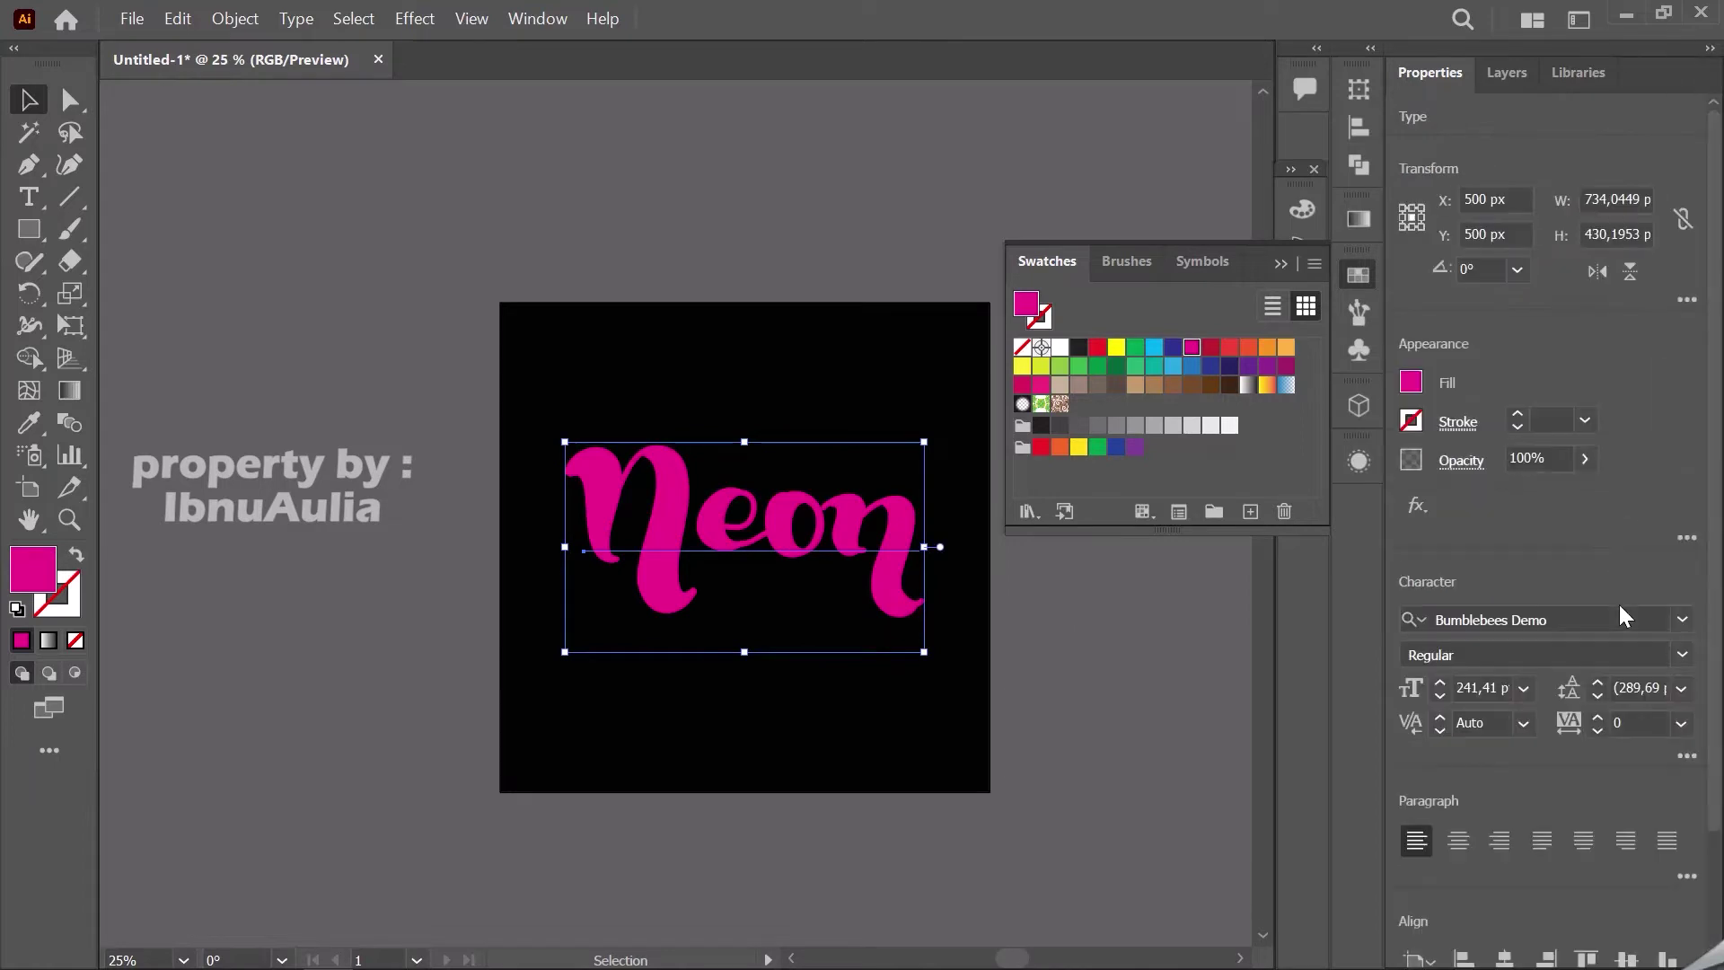
{"action": "left_click", "coordinate": [1682, 618]}
- Scroll down the font list, apply MV Boli to the Neon text, and reselect it
{"action": "scroll", "coordinate": [1532, 790], "scroll_direction": "down", "scroll_amount": 2}
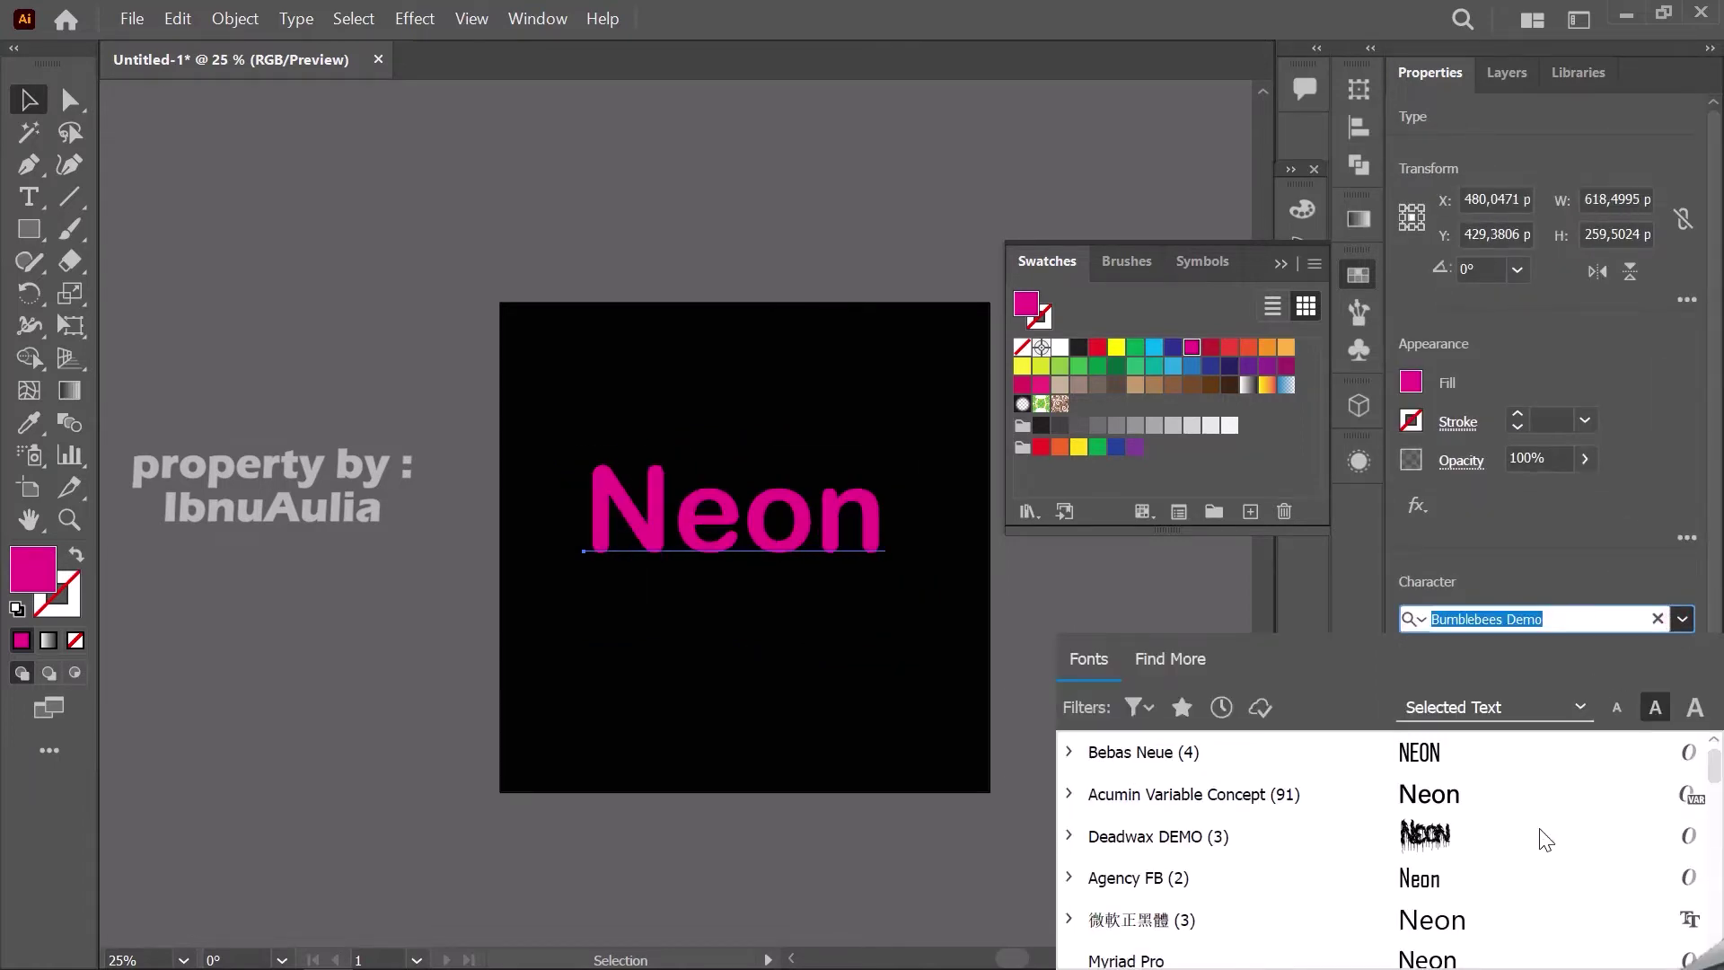
{"action": "scroll", "coordinate": [1523, 878], "scroll_direction": "down", "scroll_amount": 1}
{"action": "scroll", "coordinate": [1524, 884], "scroll_direction": "down", "scroll_amount": 3}
{"action": "scroll", "coordinate": [1524, 879], "scroll_direction": "down", "scroll_amount": 3}
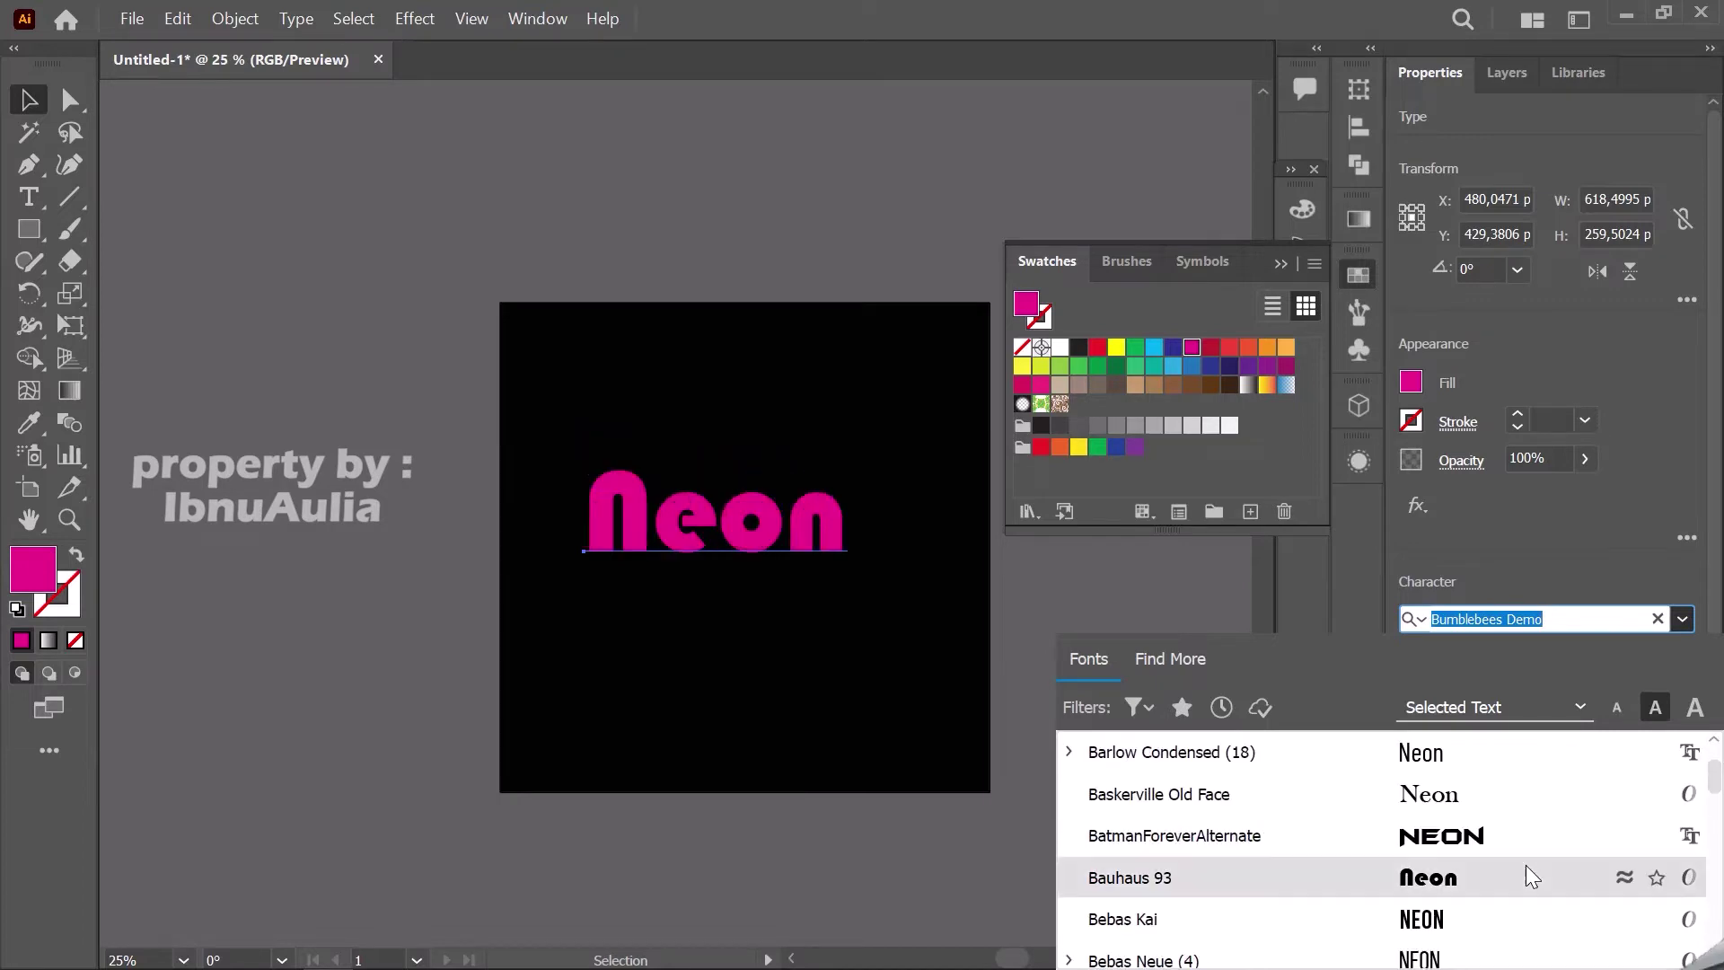
{"action": "scroll", "coordinate": [1528, 866], "scroll_direction": "down", "scroll_amount": 4}
{"action": "scroll", "coordinate": [1528, 862], "scroll_direction": "down", "scroll_amount": 4}
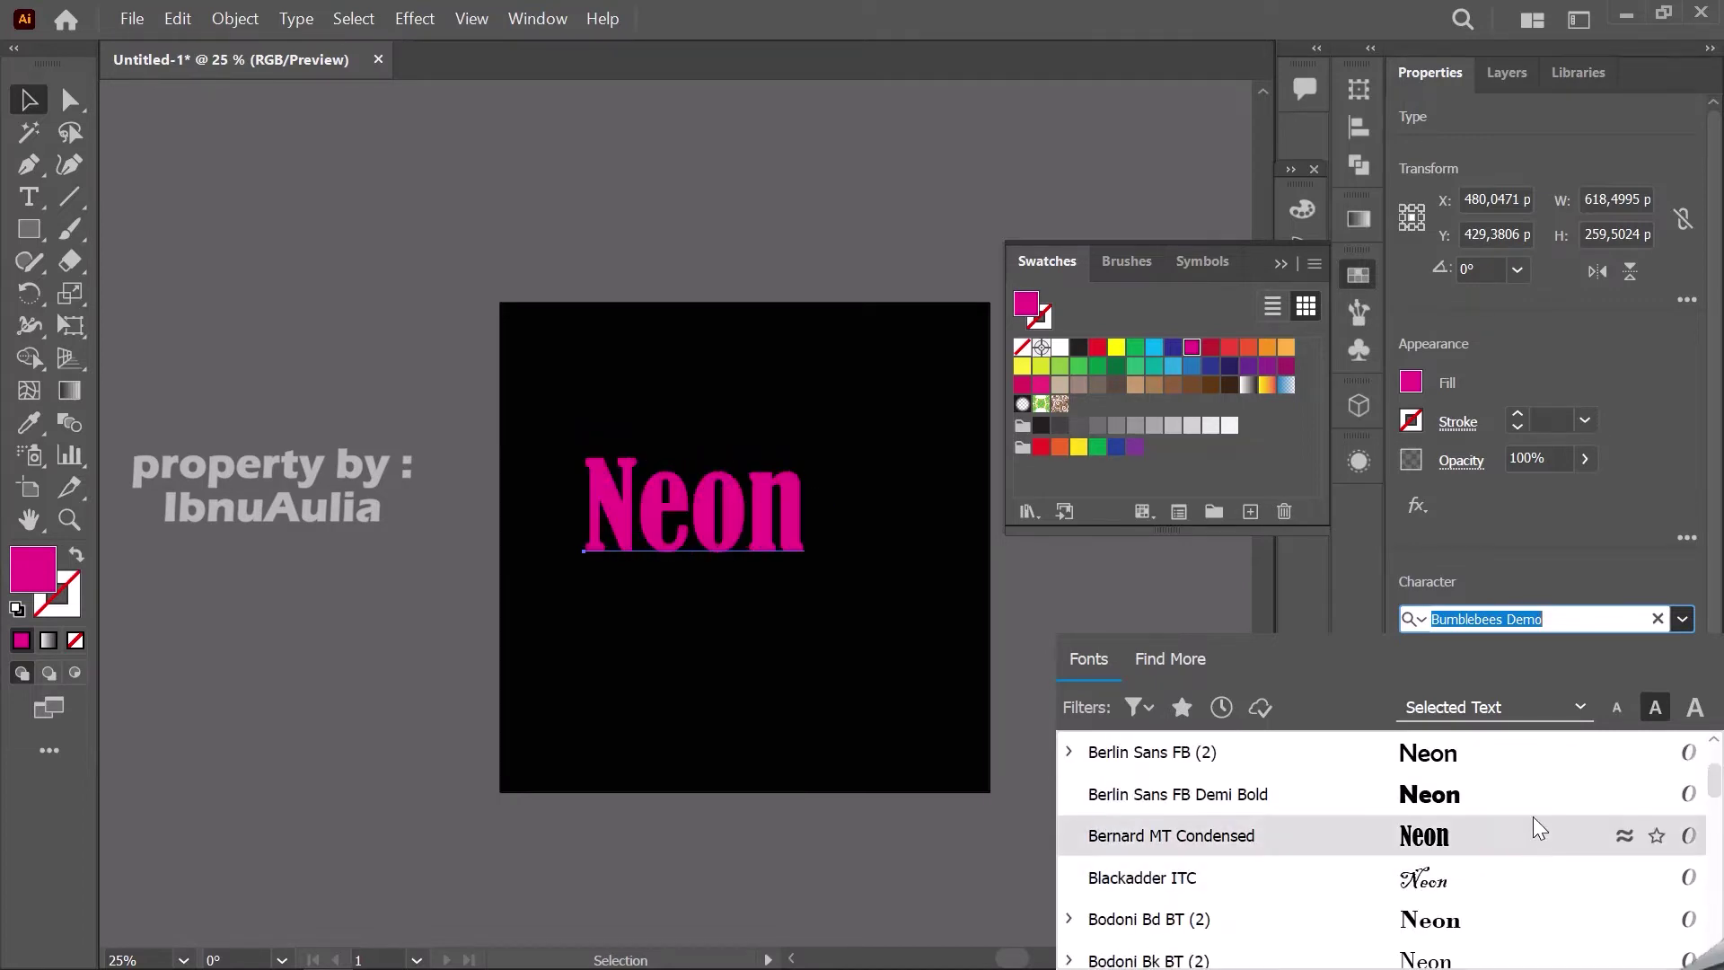
{"action": "scroll", "coordinate": [1533, 819], "scroll_direction": "down", "scroll_amount": 4}
{"action": "scroll", "coordinate": [1540, 862], "scroll_direction": "down", "scroll_amount": 5}
{"action": "scroll", "coordinate": [1540, 860], "scroll_direction": "up", "scroll_amount": 2}
{"action": "scroll", "coordinate": [1540, 860], "scroll_direction": "up", "scroll_amount": 2}
{"action": "scroll", "coordinate": [1544, 862], "scroll_direction": "down", "scroll_amount": 1}
{"action": "scroll", "coordinate": [1544, 862], "scroll_direction": "down", "scroll_amount": 3}
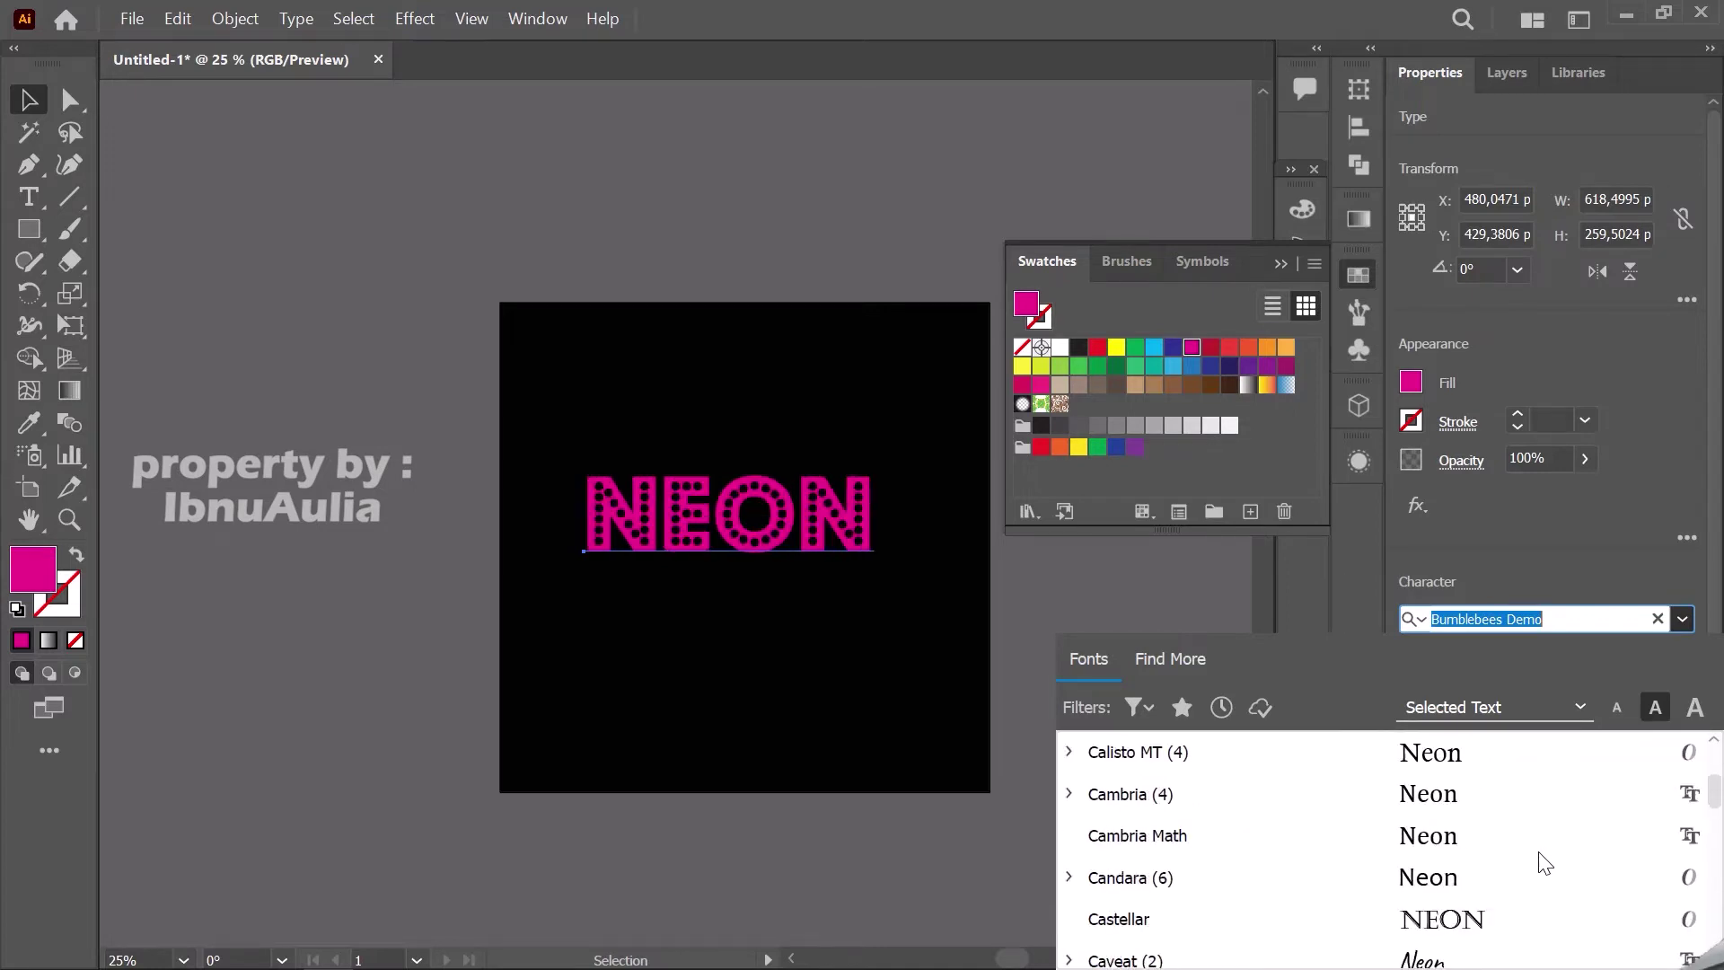
{"action": "scroll", "coordinate": [1545, 861], "scroll_direction": "down", "scroll_amount": 3}
{"action": "scroll", "coordinate": [1544, 860], "scroll_direction": "down", "scroll_amount": 3}
{"action": "scroll", "coordinate": [1544, 859], "scroll_direction": "down", "scroll_amount": 1}
{"action": "scroll", "coordinate": [1544, 860], "scroll_direction": "down", "scroll_amount": 2}
{"action": "scroll", "coordinate": [1544, 860], "scroll_direction": "down", "scroll_amount": 2}
{"action": "scroll", "coordinate": [1544, 860], "scroll_direction": "down", "scroll_amount": 3}
{"action": "scroll", "coordinate": [1544, 860], "scroll_direction": "down", "scroll_amount": 3}
{"action": "scroll", "coordinate": [1544, 860], "scroll_direction": "down", "scroll_amount": 3}
{"action": "scroll", "coordinate": [1544, 860], "scroll_direction": "down", "scroll_amount": 3}
{"action": "scroll", "coordinate": [1544, 860], "scroll_direction": "down", "scroll_amount": 2}
{"action": "scroll", "coordinate": [1544, 860], "scroll_direction": "down", "scroll_amount": 3}
{"action": "scroll", "coordinate": [1544, 860], "scroll_direction": "down", "scroll_amount": 3}
{"action": "scroll", "coordinate": [1544, 860], "scroll_direction": "up", "scroll_amount": 4}
{"action": "scroll", "coordinate": [1544, 860], "scroll_direction": "down", "scroll_amount": 7}
{"action": "scroll", "coordinate": [1544, 860], "scroll_direction": "down", "scroll_amount": 2}
{"action": "scroll", "coordinate": [1544, 860], "scroll_direction": "down", "scroll_amount": 3}
{"action": "scroll", "coordinate": [1544, 860], "scroll_direction": "down", "scroll_amount": 2}
{"action": "scroll", "coordinate": [1544, 860], "scroll_direction": "down", "scroll_amount": 2}
{"action": "scroll", "coordinate": [1544, 860], "scroll_direction": "down", "scroll_amount": 3}
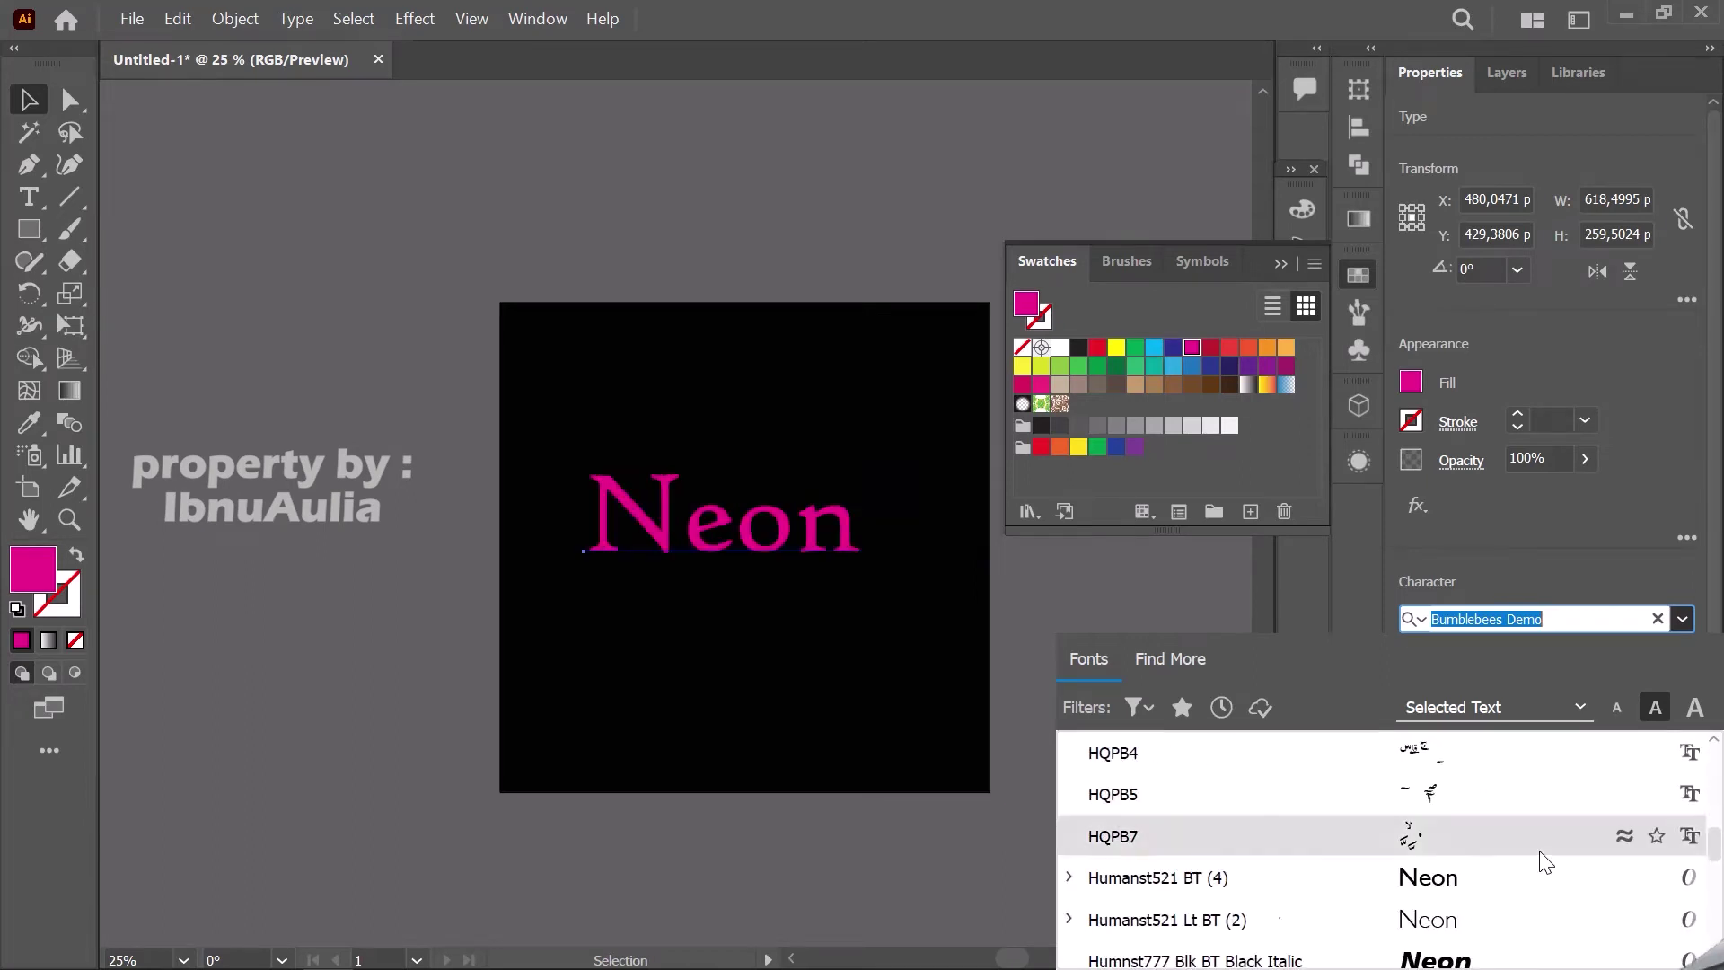
{"action": "scroll", "coordinate": [1544, 860], "scroll_direction": "down", "scroll_amount": 3}
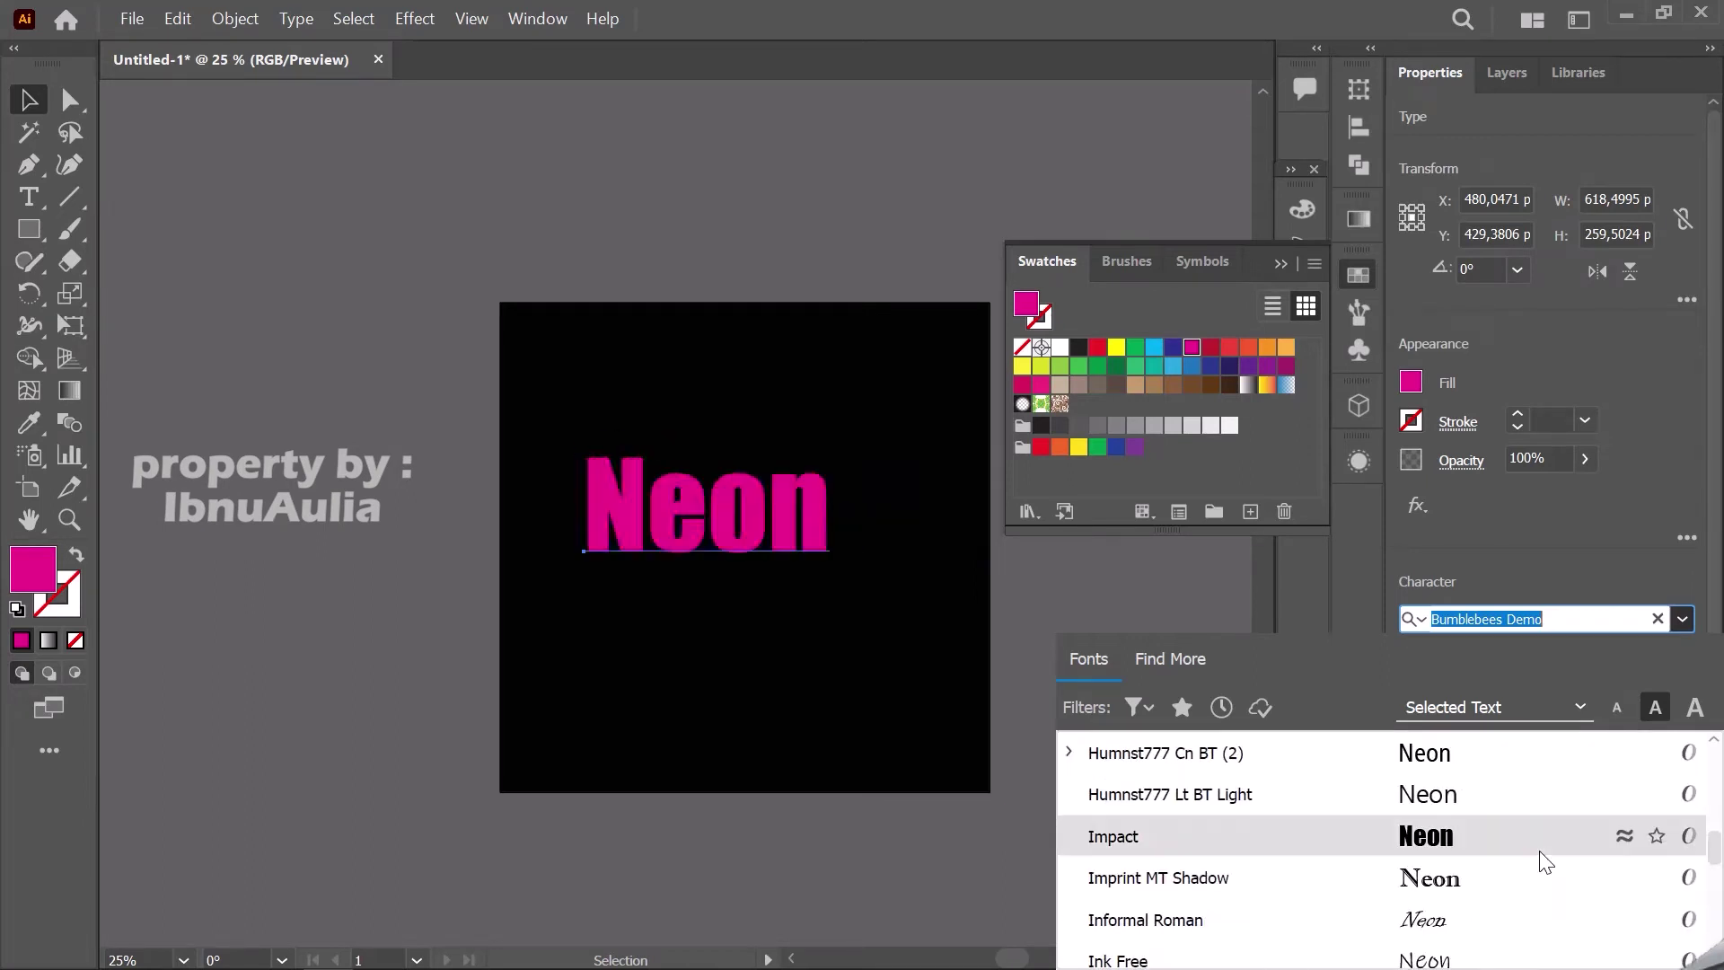
{"action": "scroll", "coordinate": [1544, 860], "scroll_direction": "down", "scroll_amount": 2}
{"action": "scroll", "coordinate": [1544, 860], "scroll_direction": "down", "scroll_amount": 4}
{"action": "scroll", "coordinate": [1544, 860], "scroll_direction": "down", "scroll_amount": 2}
{"action": "scroll", "coordinate": [1544, 860], "scroll_direction": "down", "scroll_amount": 3}
{"action": "scroll", "coordinate": [1544, 860], "scroll_direction": "down", "scroll_amount": 3}
{"action": "scroll", "coordinate": [1544, 860], "scroll_direction": "down", "scroll_amount": 3}
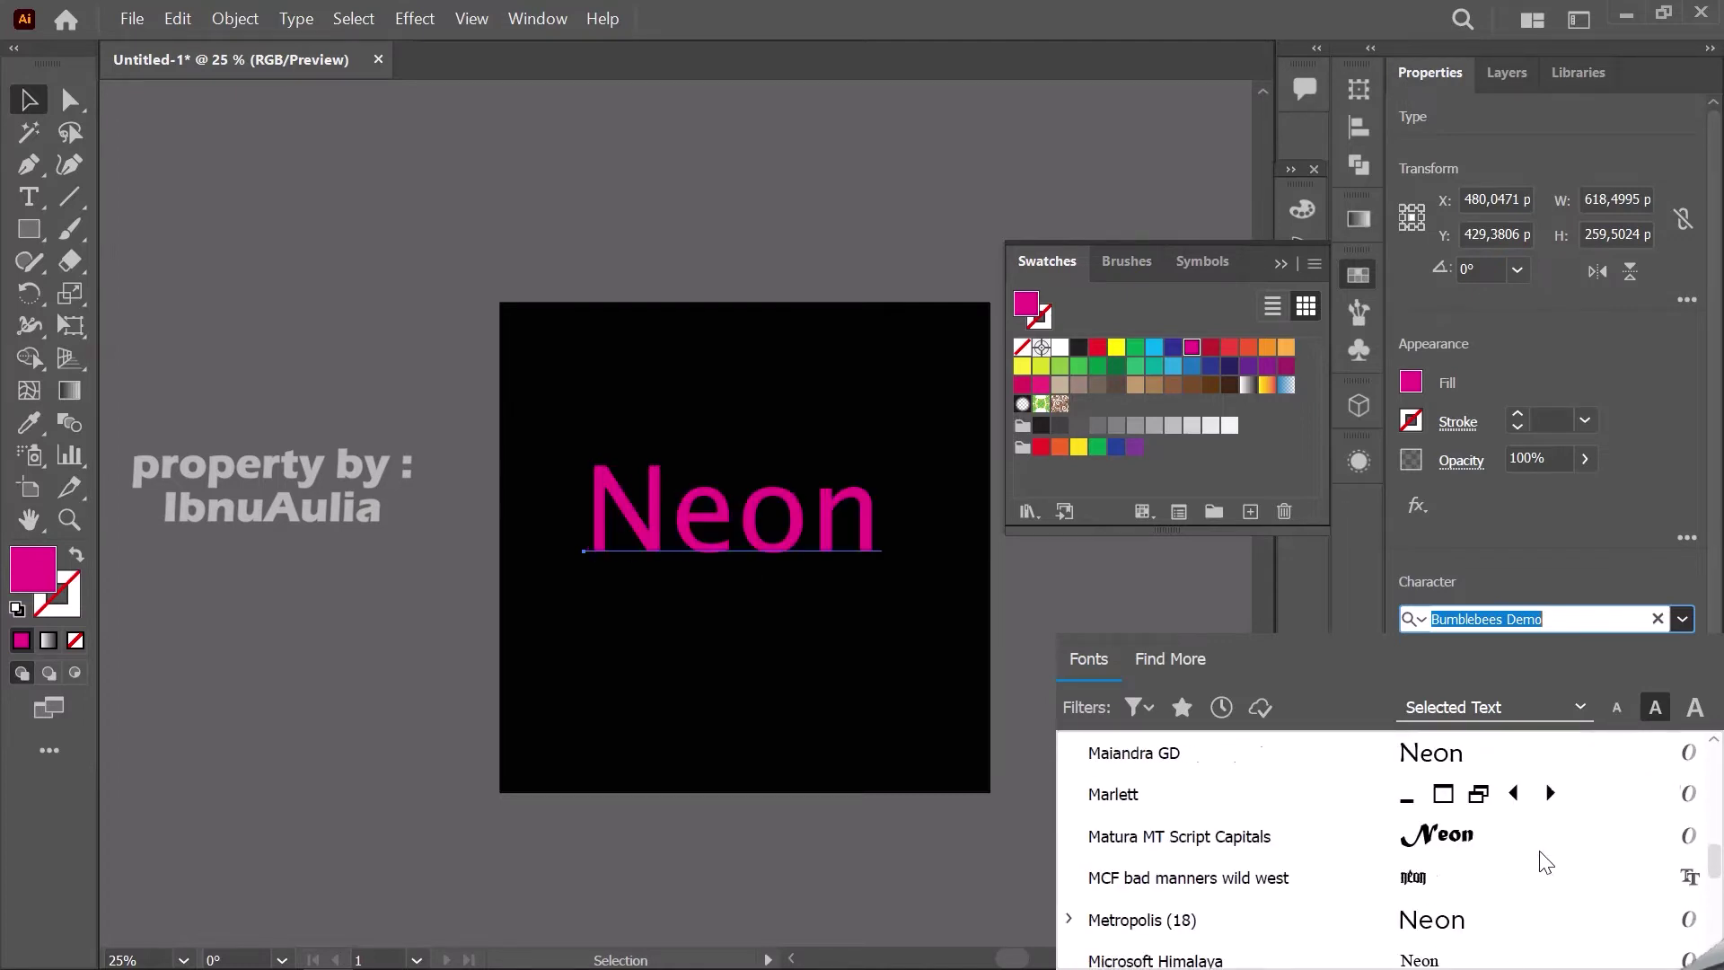
{"action": "scroll", "coordinate": [1544, 860], "scroll_direction": "down", "scroll_amount": 2}
{"action": "scroll", "coordinate": [1544, 860], "scroll_direction": "down", "scroll_amount": 3}
{"action": "scroll", "coordinate": [1544, 860], "scroll_direction": "down", "scroll_amount": 1}
{"action": "scroll", "coordinate": [1544, 860], "scroll_direction": "down", "scroll_amount": 4}
{"action": "scroll", "coordinate": [1544, 860], "scroll_direction": "down", "scroll_amount": 4}
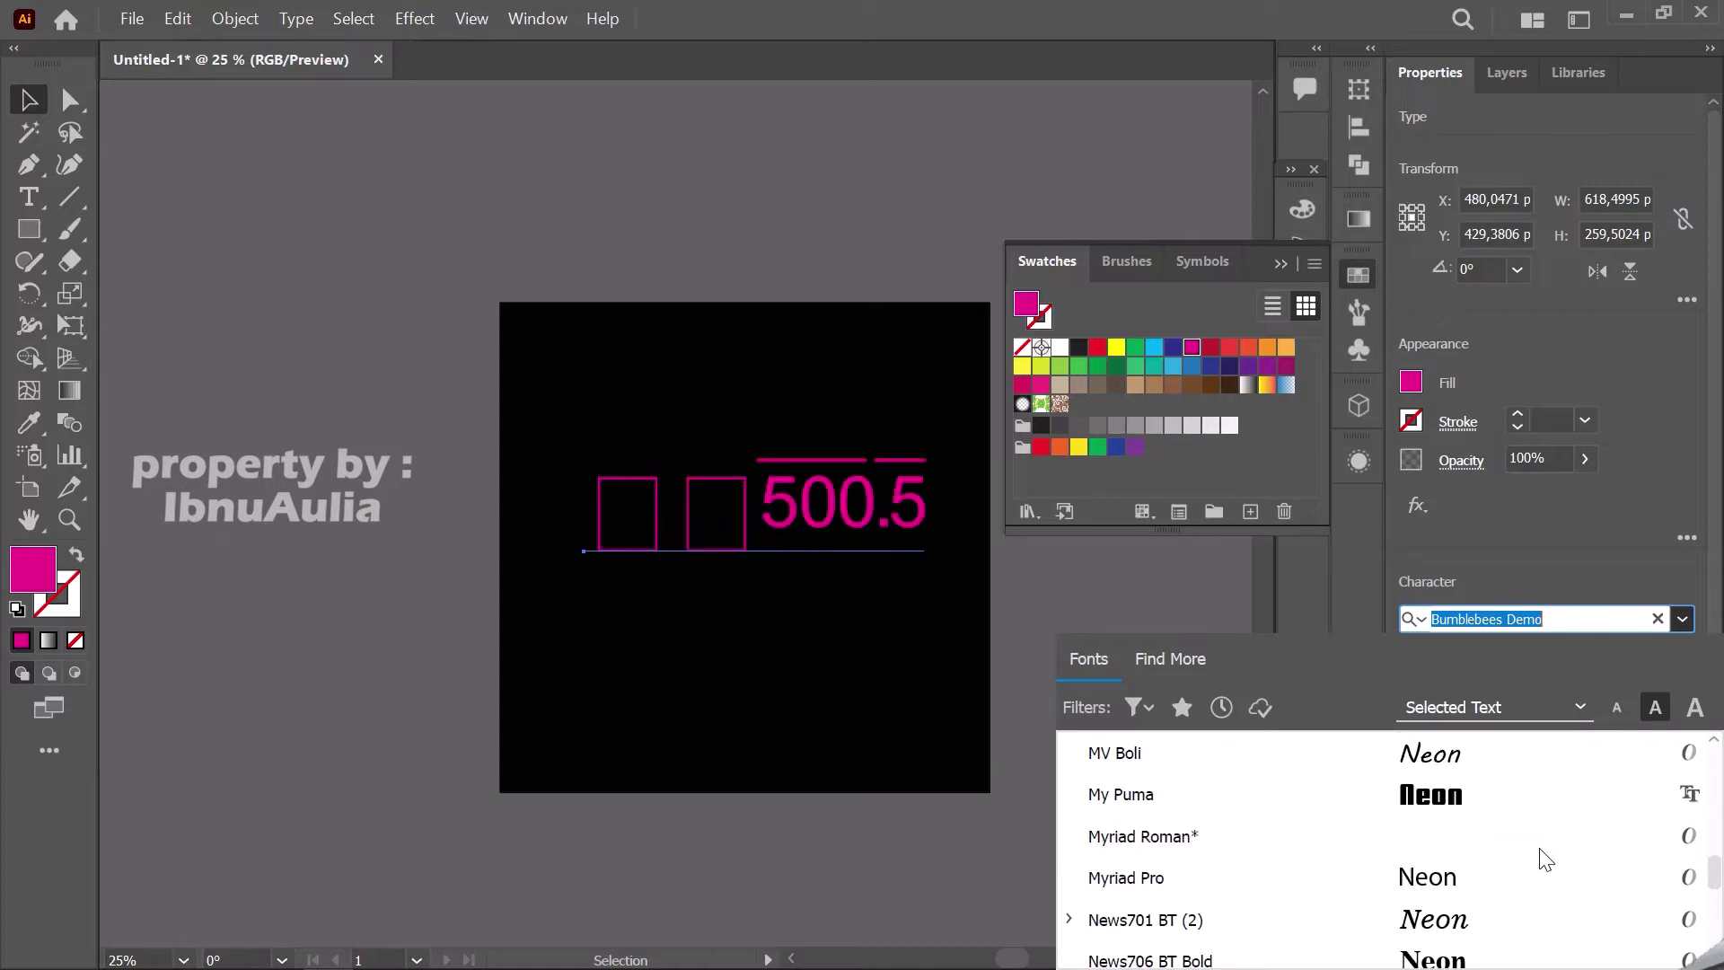
{"action": "left_click", "coordinate": [1542, 747]}
{"action": "left_click", "coordinate": [1088, 628]}
{"action": "left_click", "coordinate": [851, 530]}
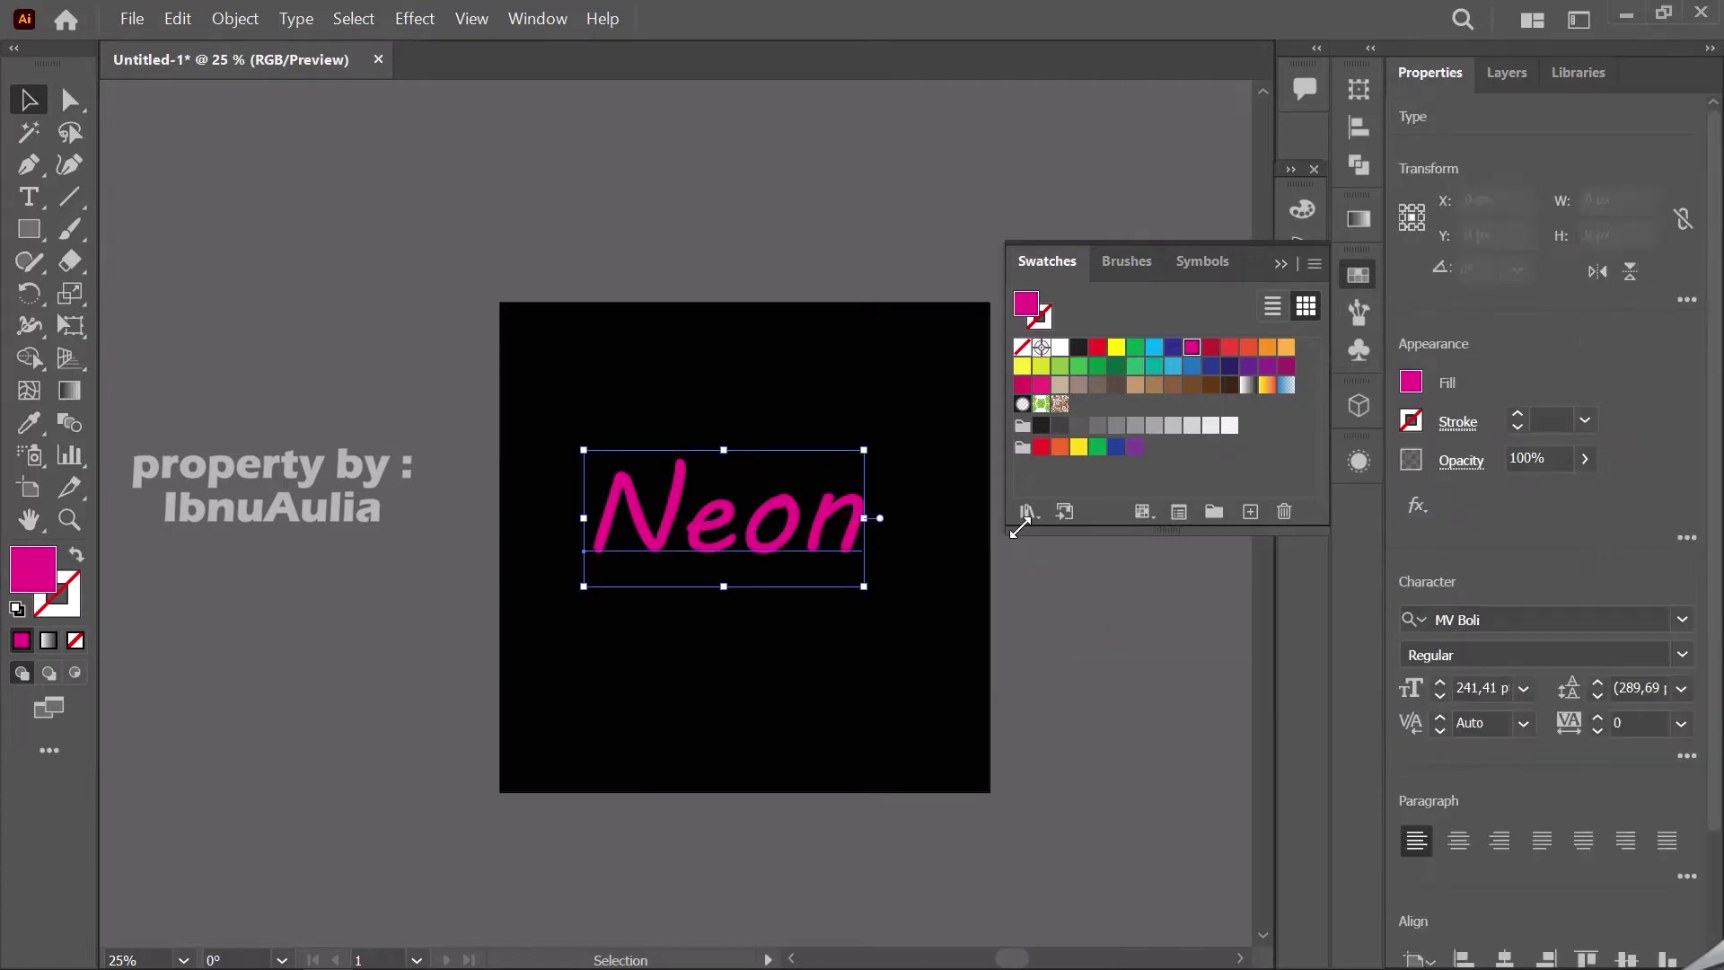
- Centre the MV Boli Neon text horizontally and vertically on the artboard
{"action": "left_click", "coordinate": [1505, 958]}
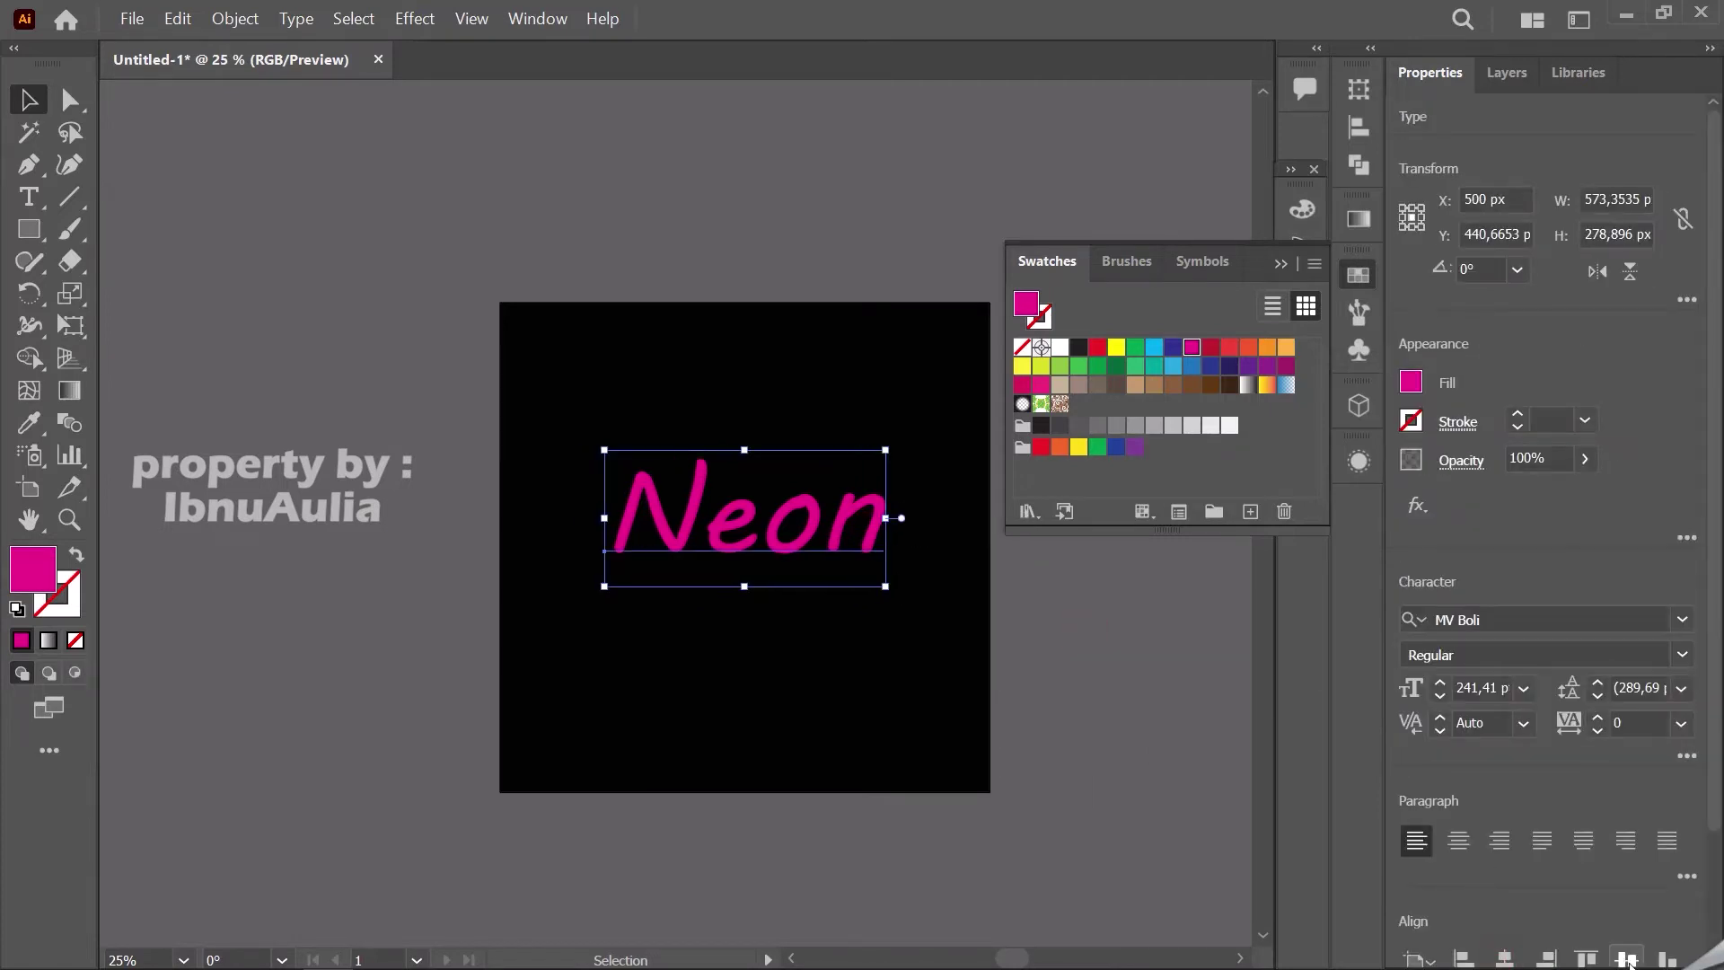
{"action": "left_click", "coordinate": [1626, 958]}
{"action": "left_click", "coordinate": [1154, 727]}
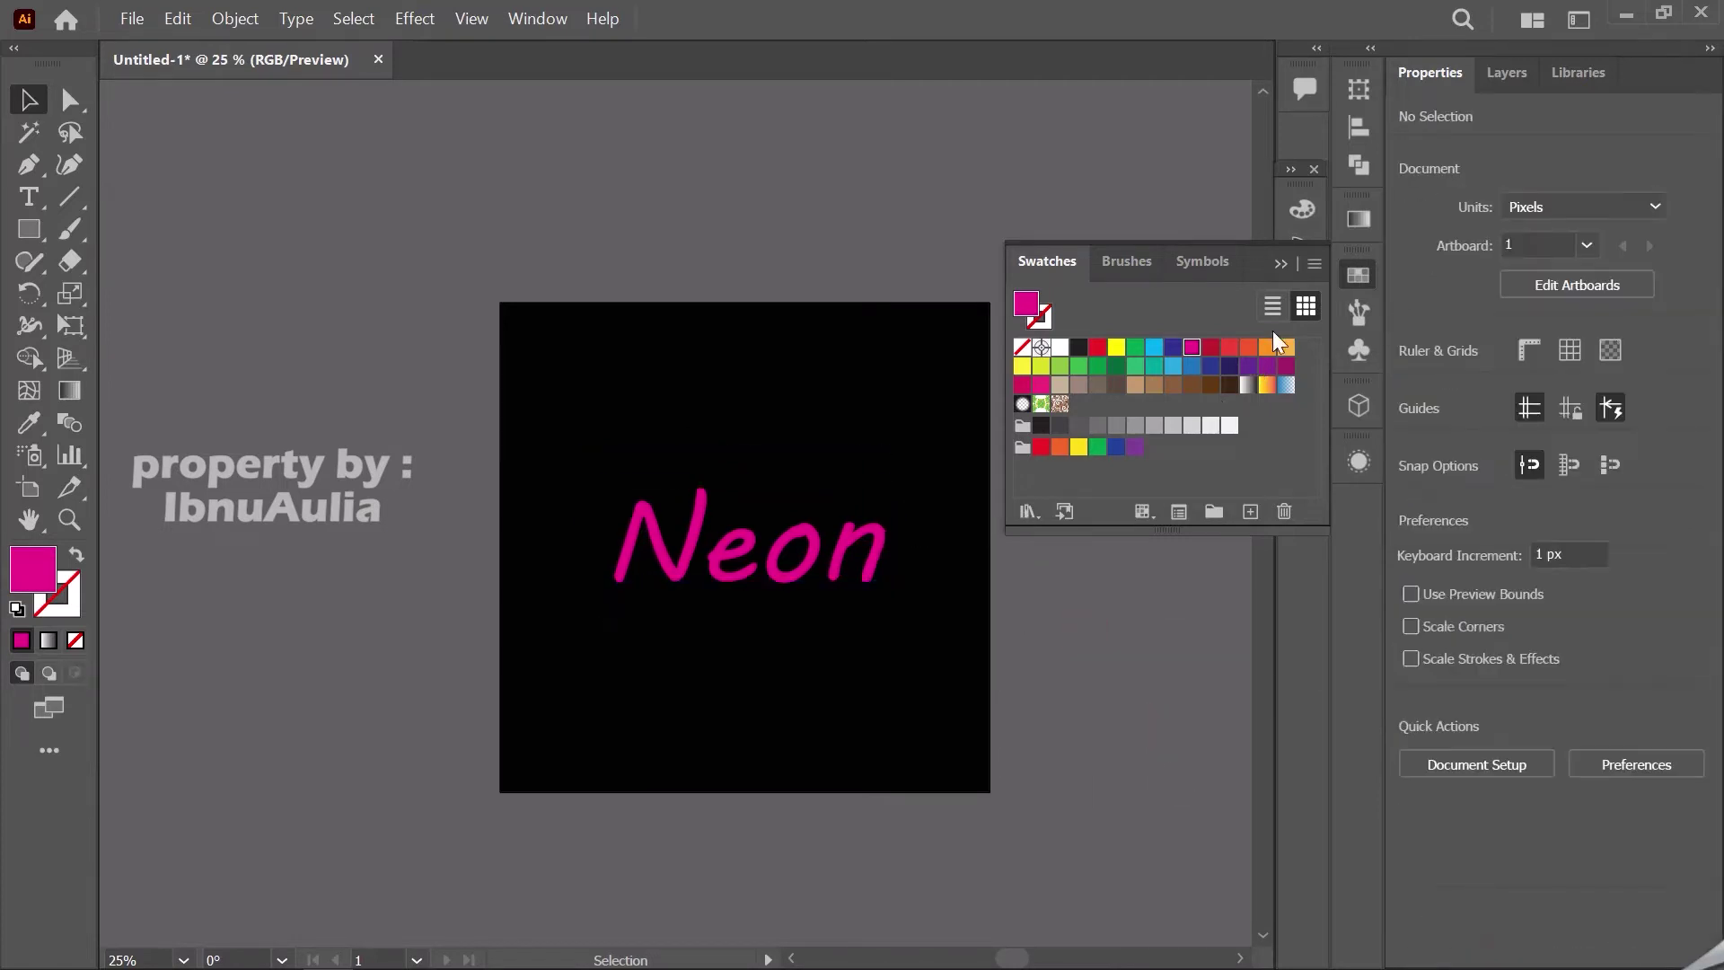
{"action": "left_click", "coordinate": [1281, 264]}
{"action": "left_click", "coordinate": [876, 550]}
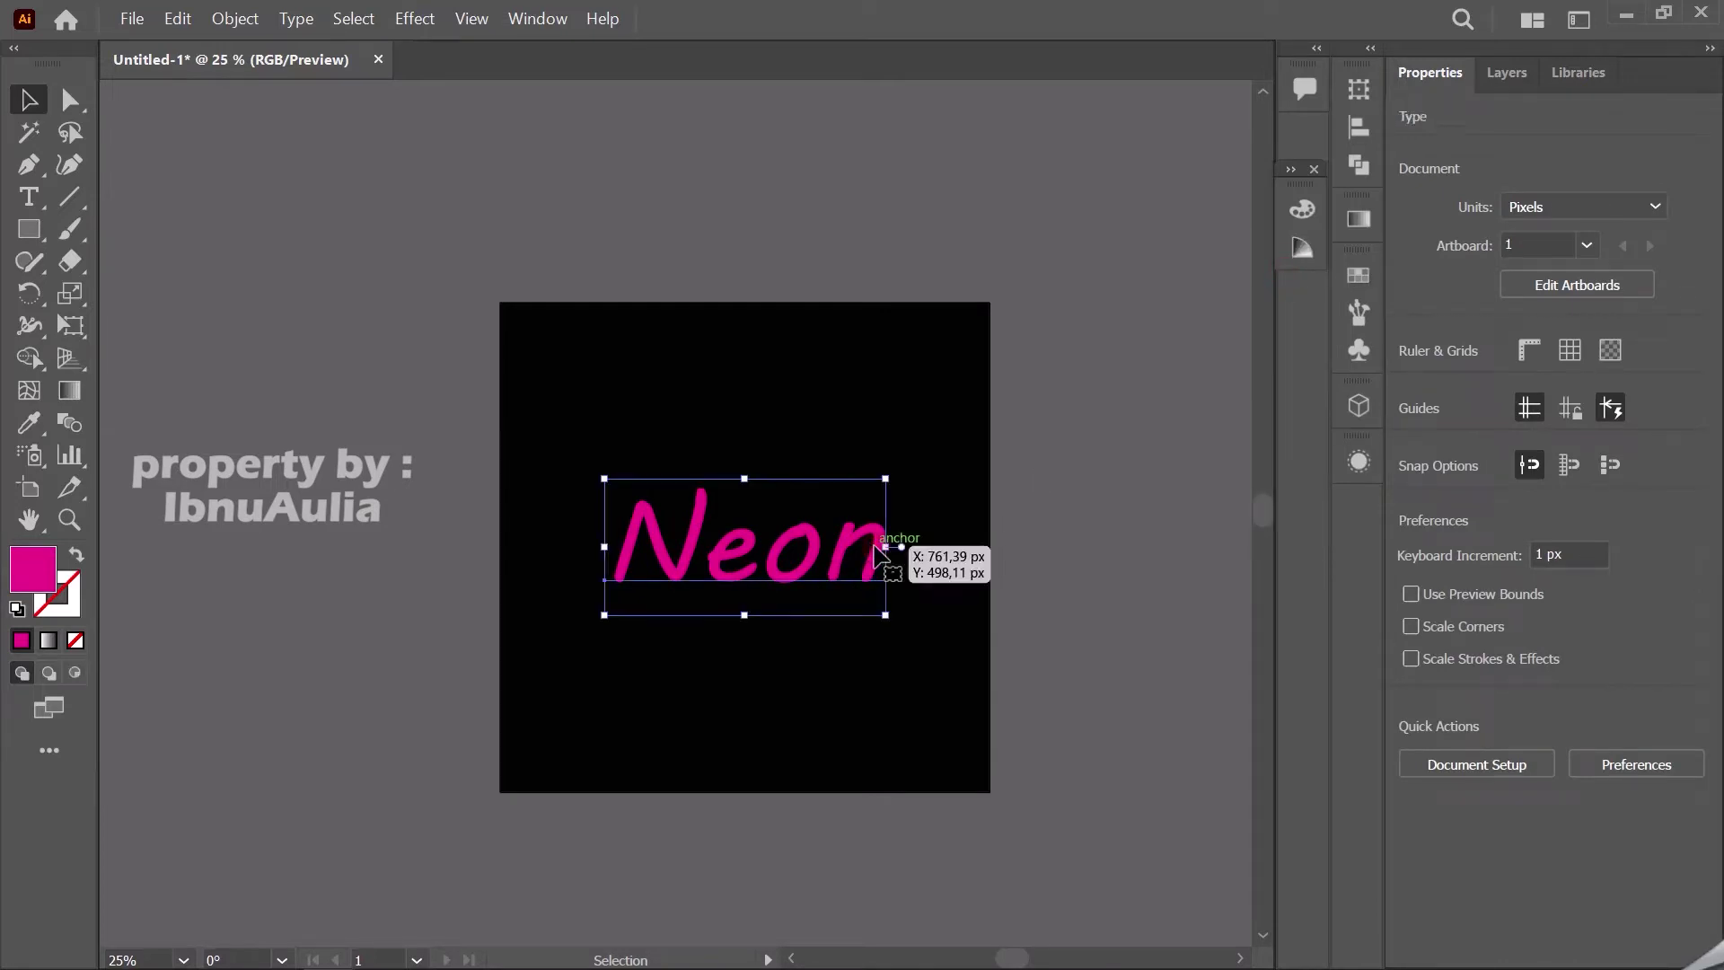
- Convert the Neon text to outlines and reselect the lettering
{"action": "left_click", "coordinate": [289, 19]}
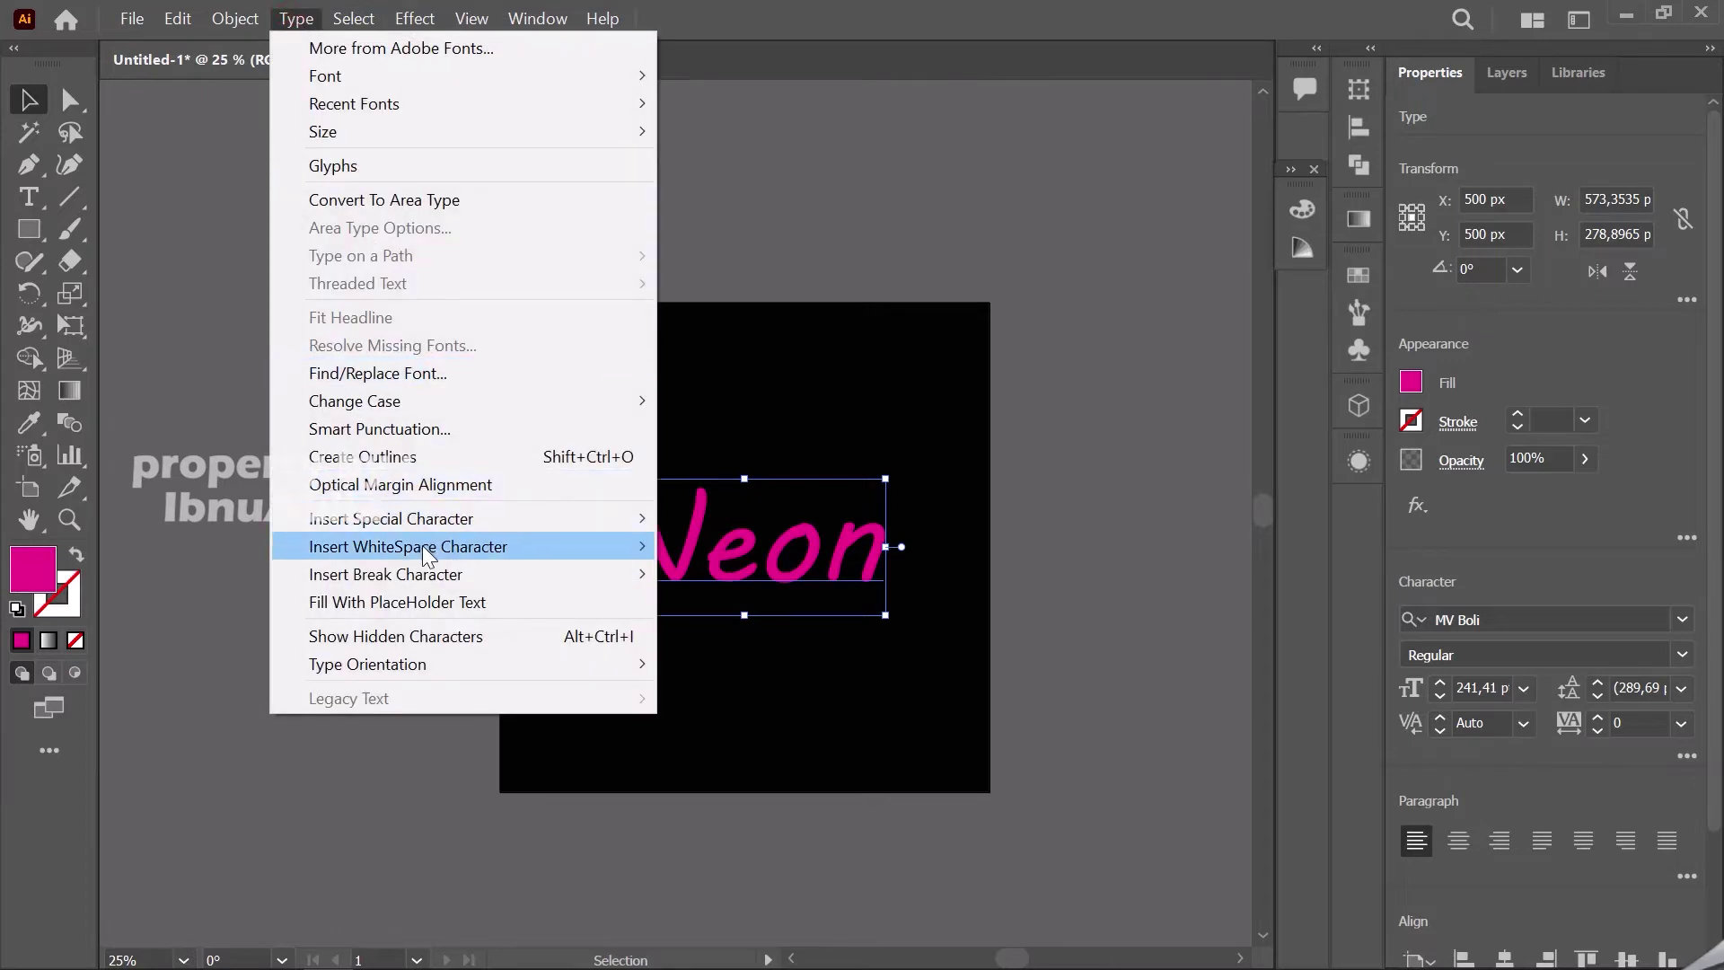
{"action": "mouse_move", "coordinate": [390, 519]}
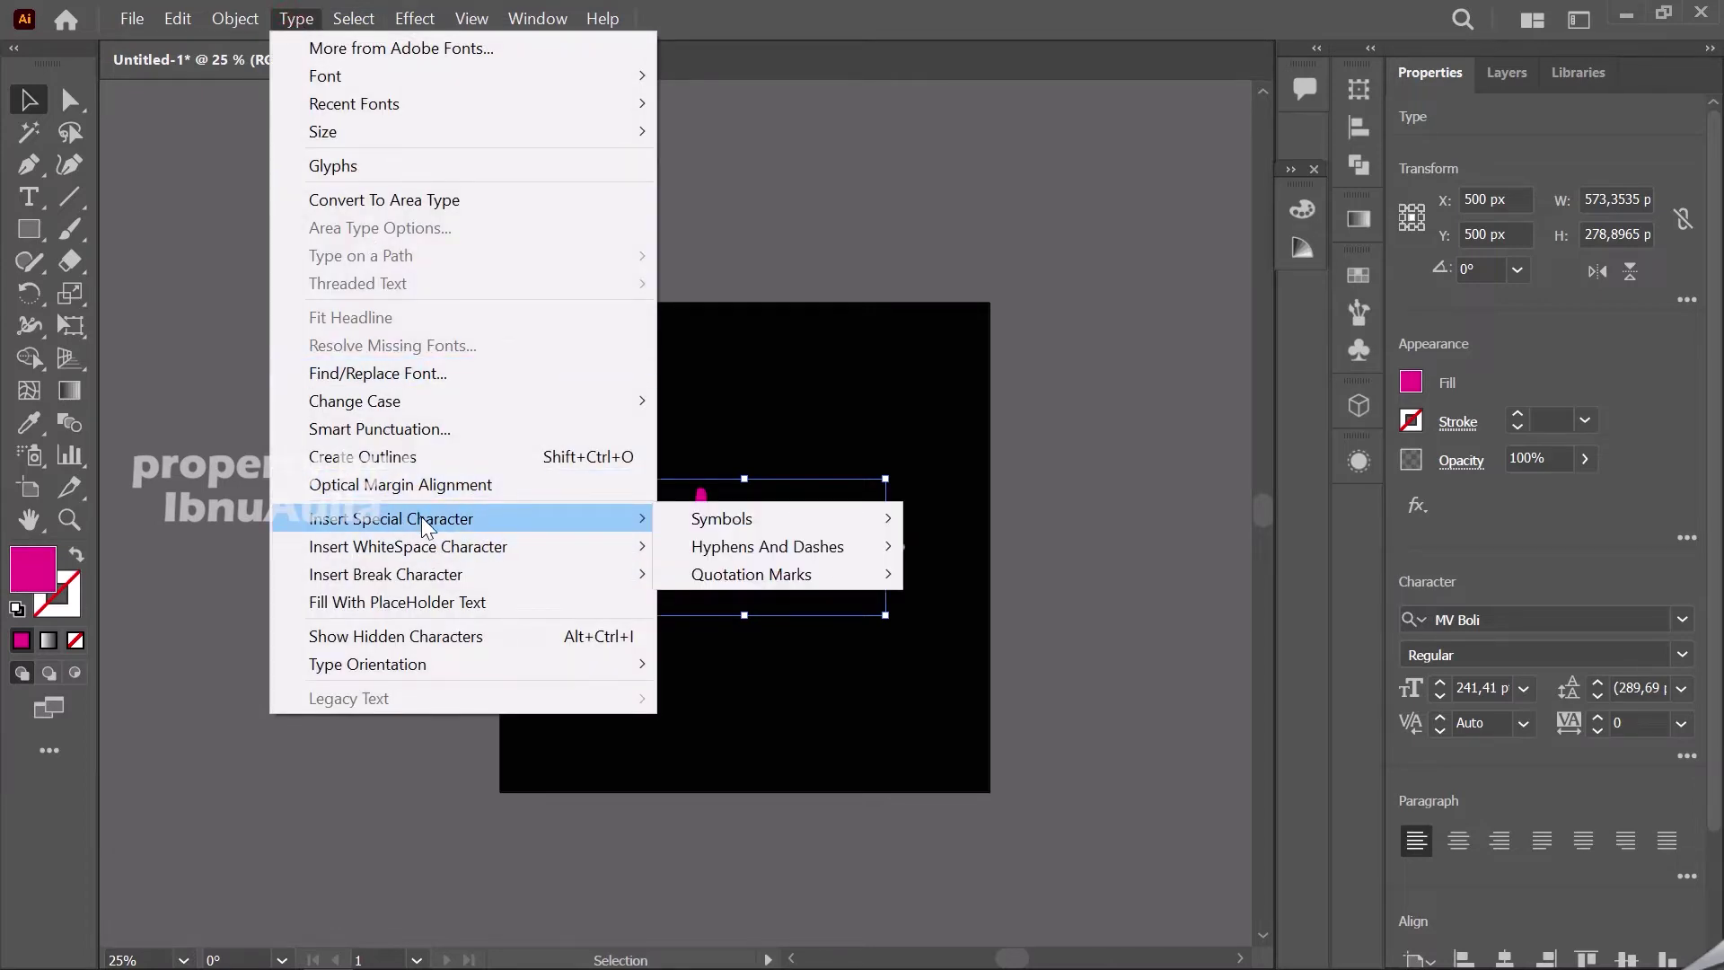
{"action": "left_click", "coordinate": [439, 446]}
{"action": "left_click", "coordinate": [1106, 493]}
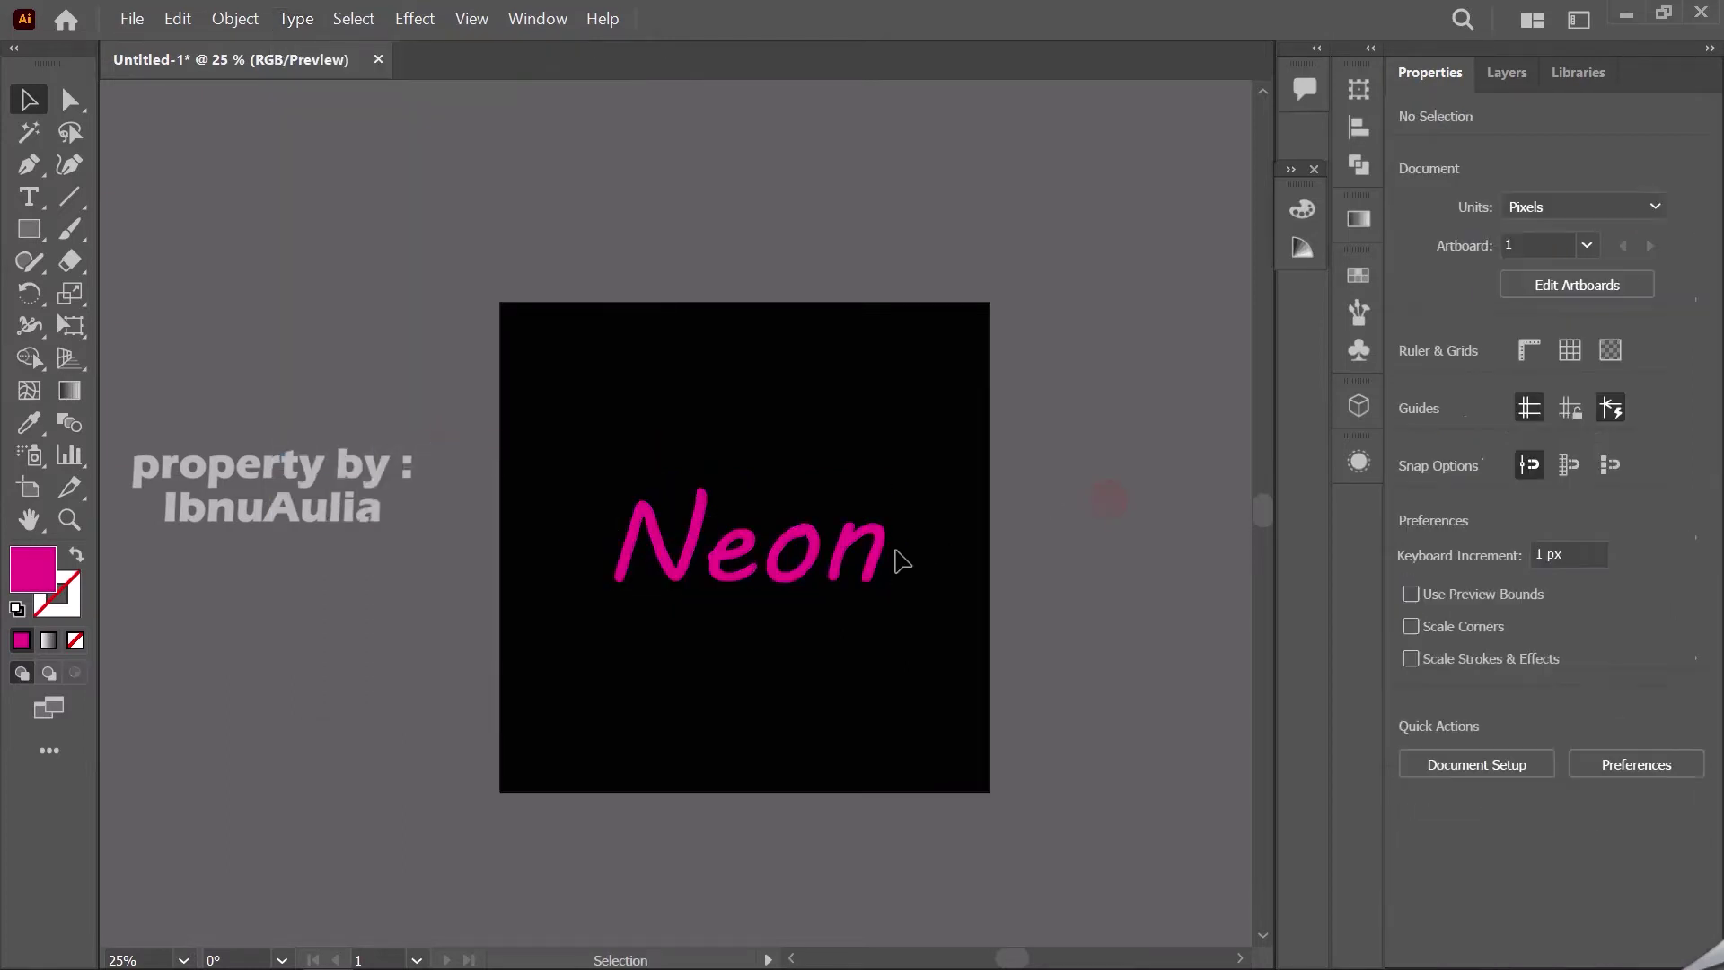
{"action": "left_click", "coordinate": [883, 542]}
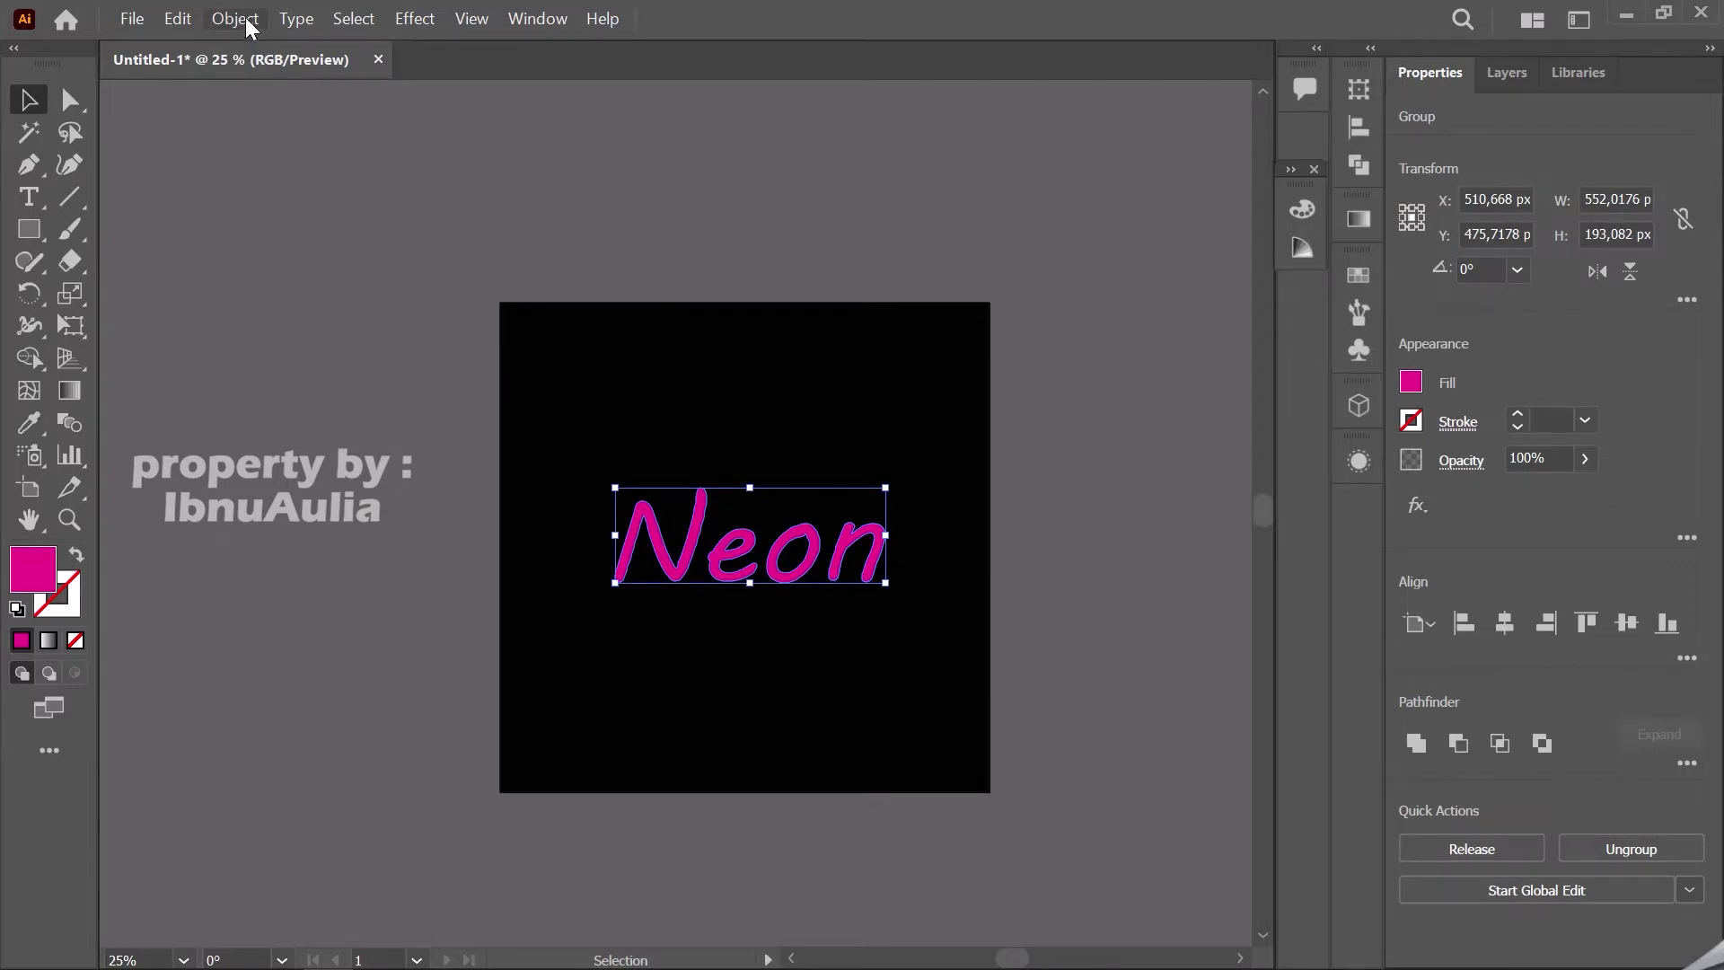
- Add a -5 px Miter-join offset path inside the outlined Neon lettering
{"action": "left_click", "coordinate": [244, 20]}
{"action": "mouse_move", "coordinate": [444, 617]}
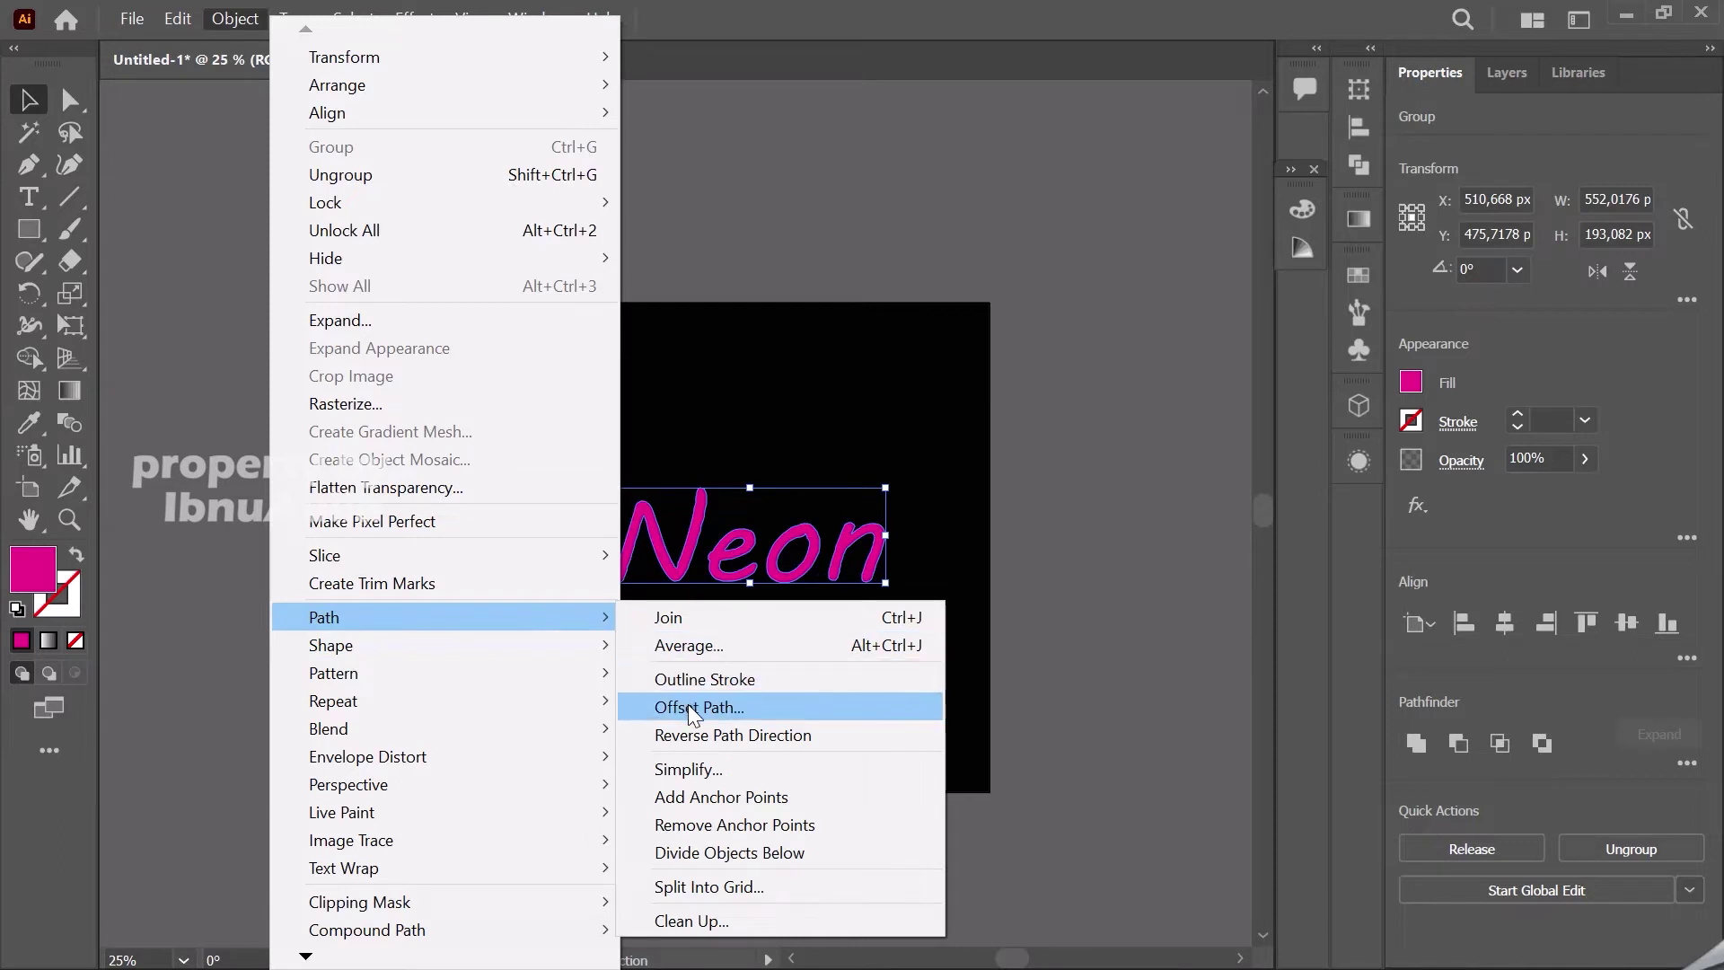
{"action": "left_click", "coordinate": [688, 705]}
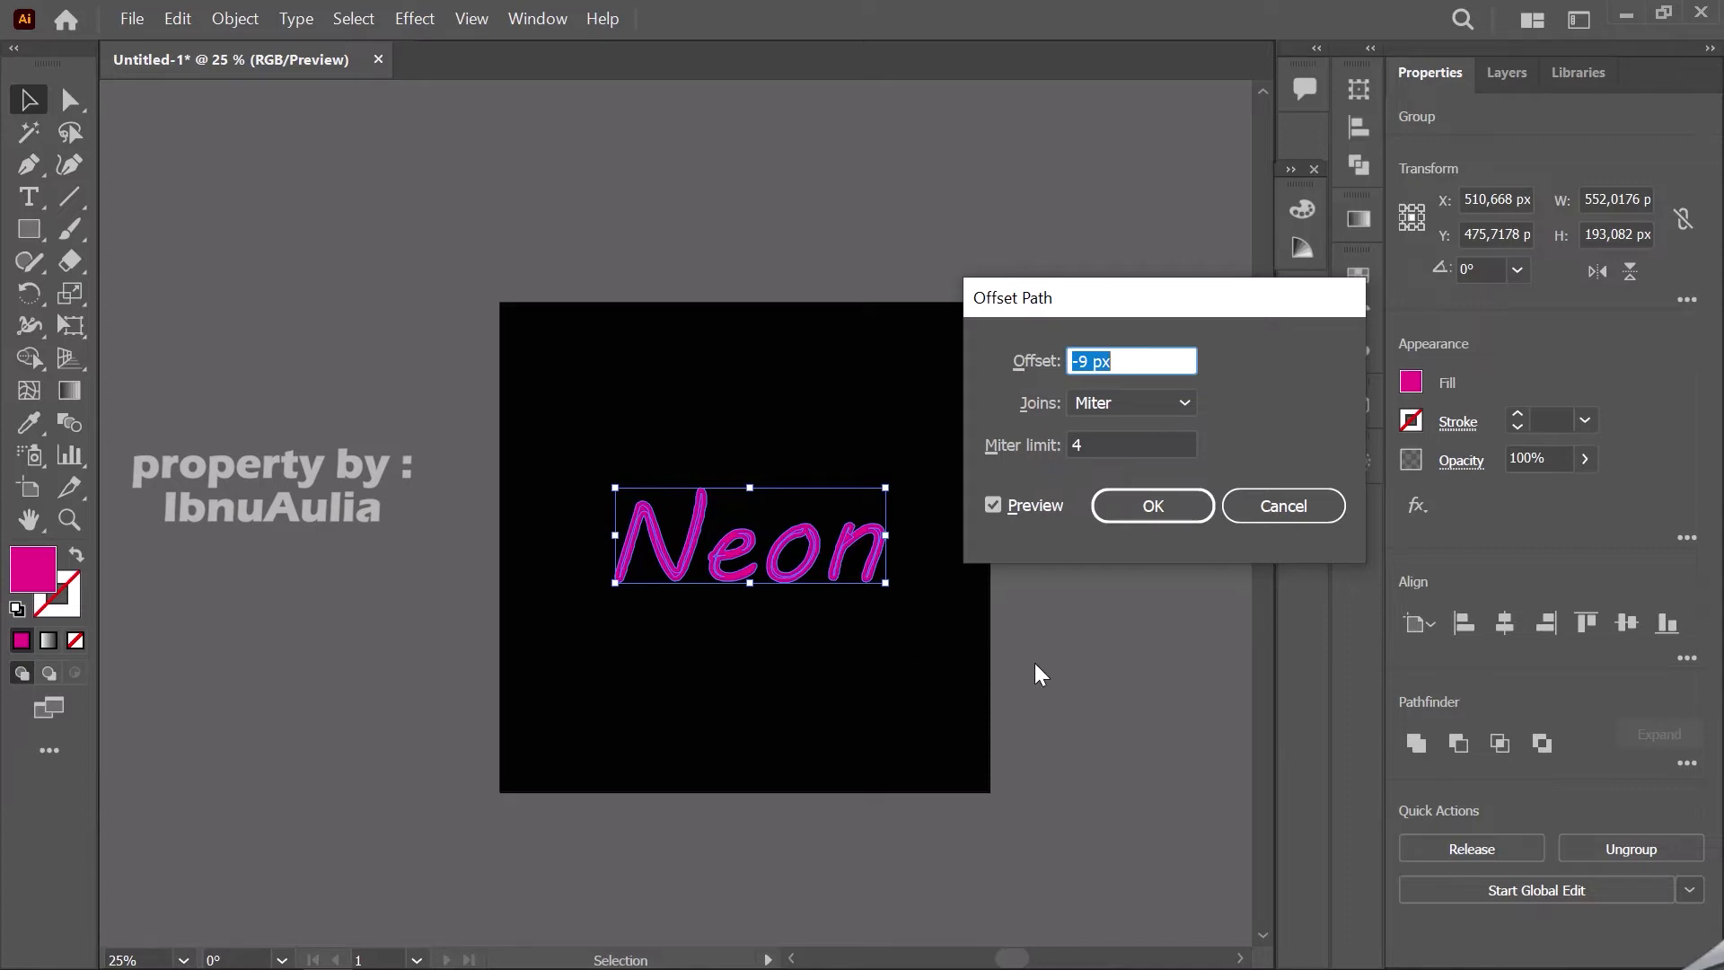
{"action": "left_click", "coordinate": [1084, 360]}
{"action": "key", "text": "BackSpace"}
{"action": "type", "text": "5"}
{"action": "left_click", "coordinate": [1050, 509]}
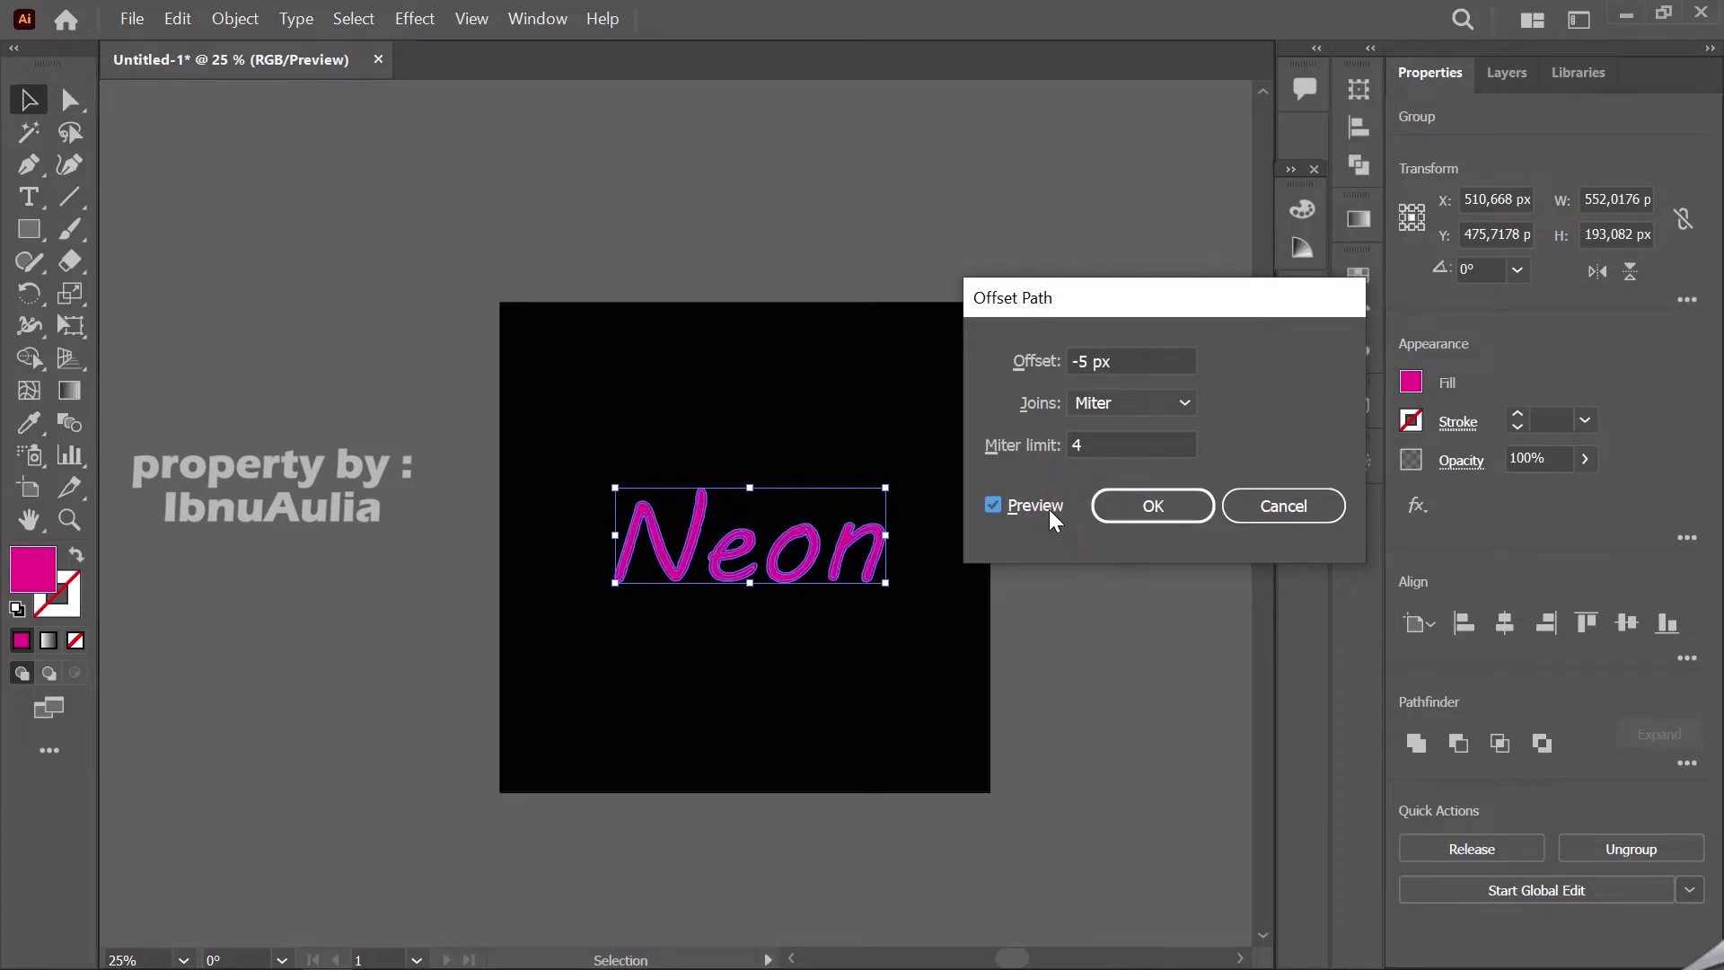
{"action": "left_click", "coordinate": [1084, 360]}
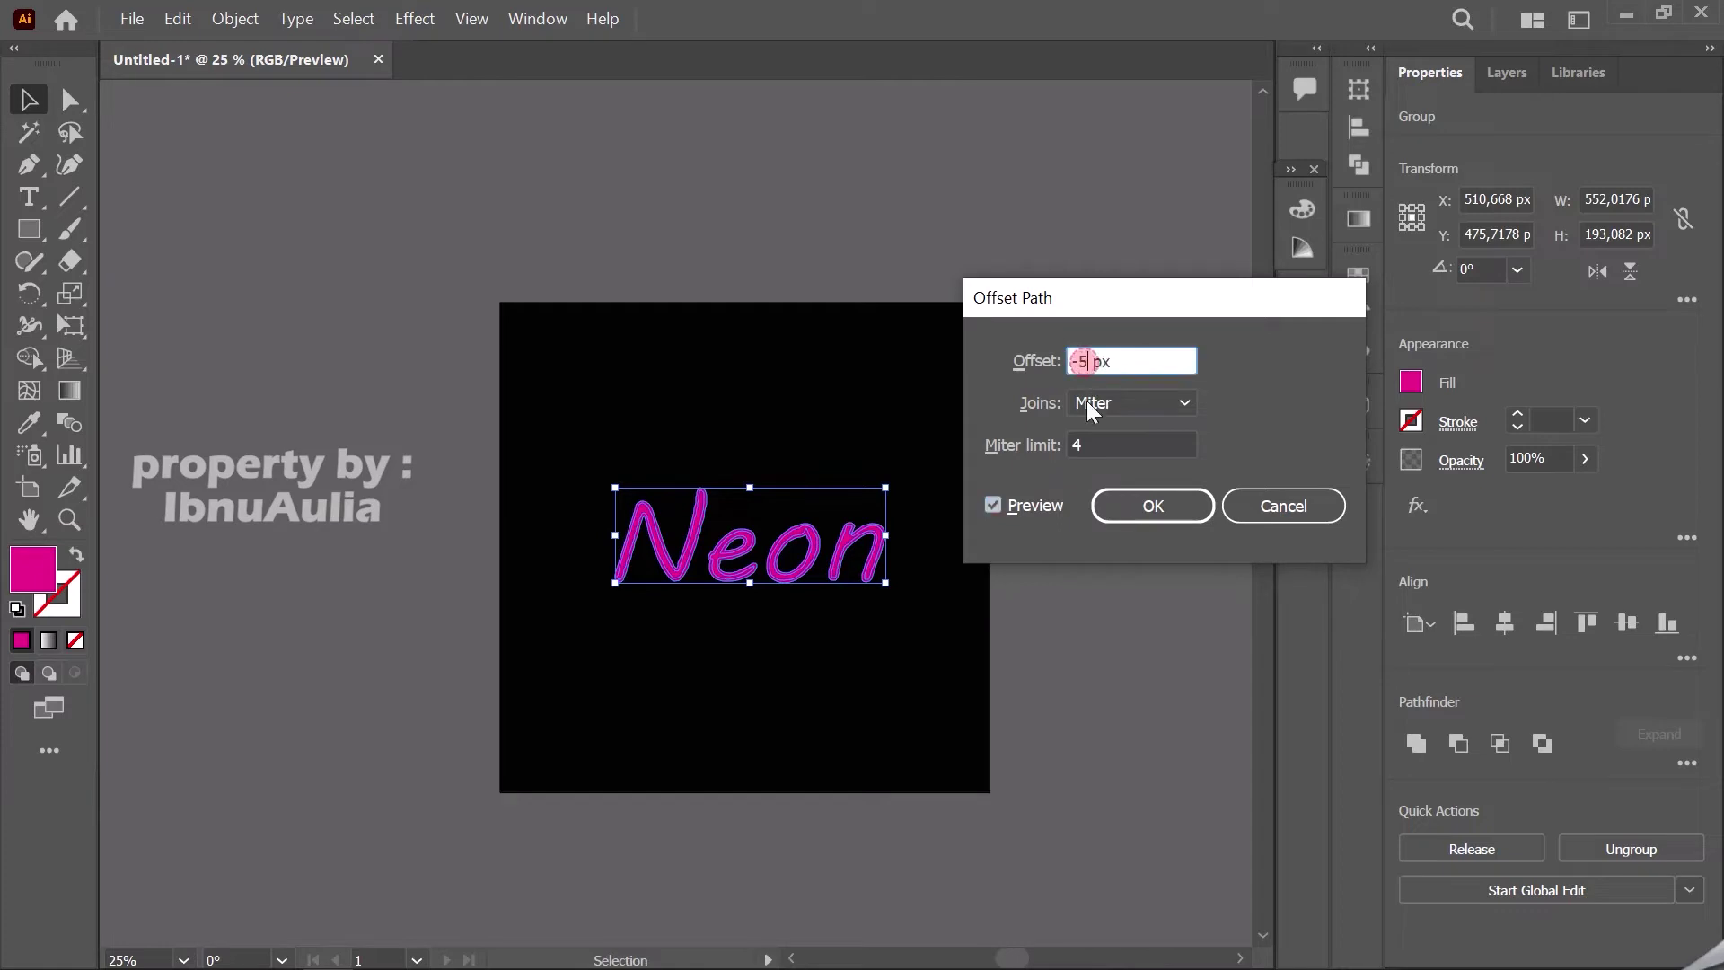
{"action": "key", "text": "BackSpace"}
{"action": "type", "text": "5"}
{"action": "left_click", "coordinate": [1141, 508]}
{"action": "left_click", "coordinate": [1065, 581]}
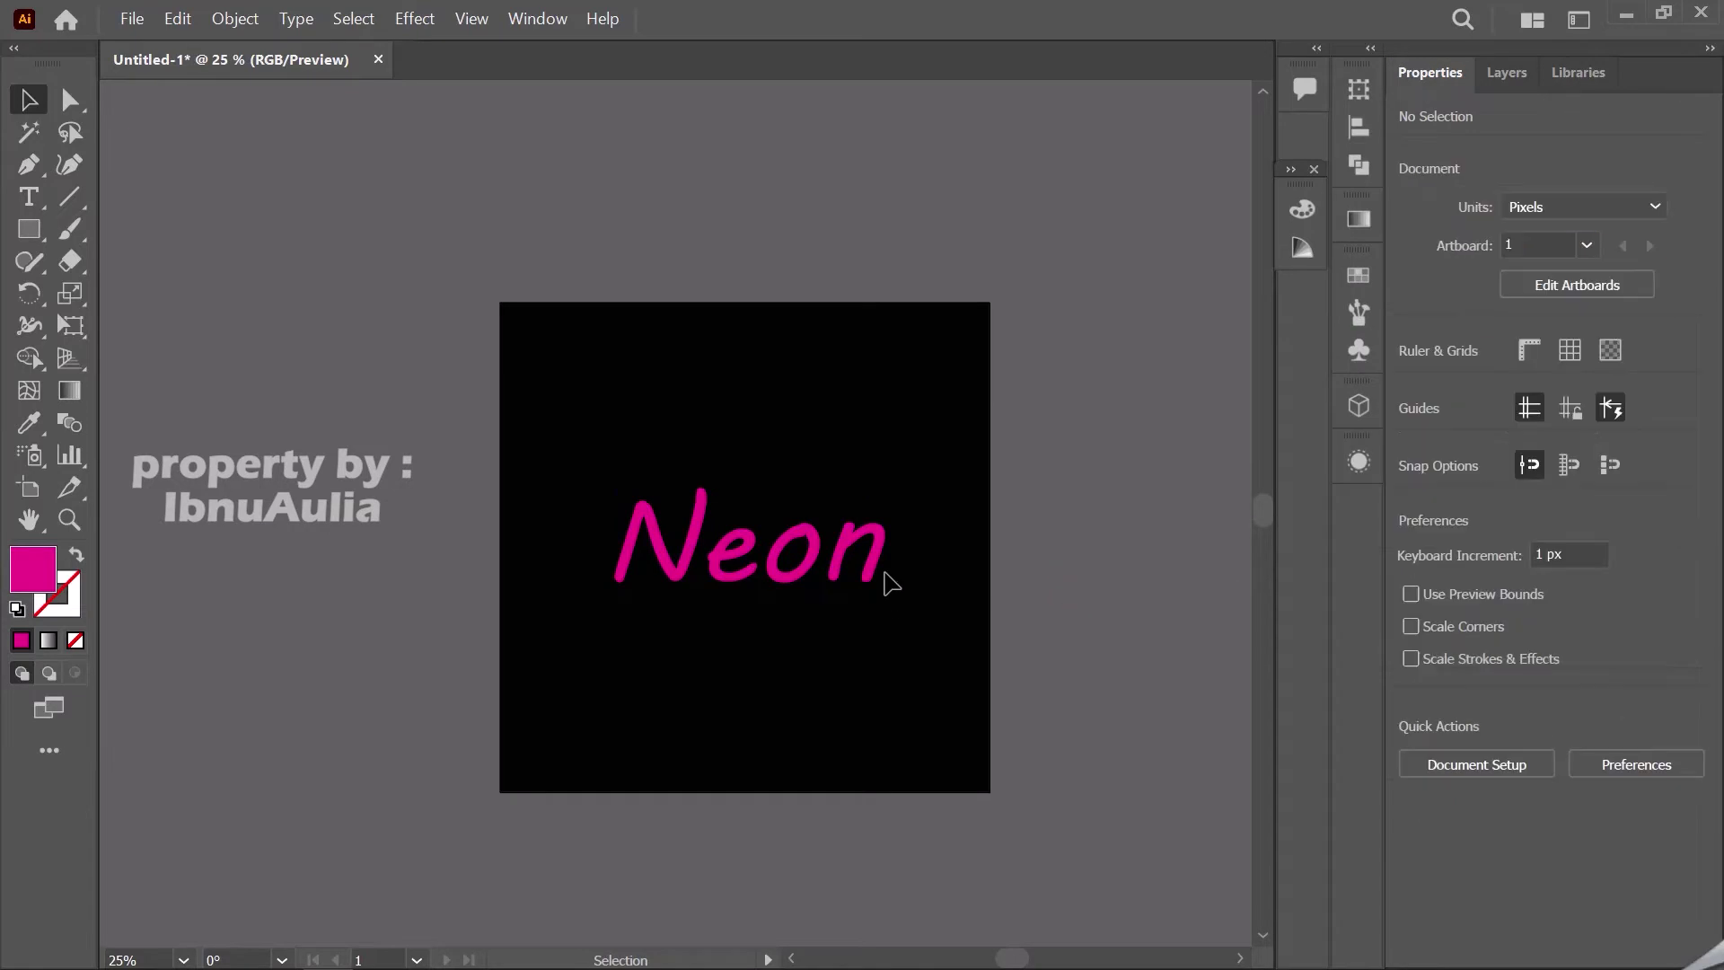
{"action": "scroll", "coordinate": [877, 562], "scroll_direction": "up", "scroll_amount": 2}
{"action": "left_click", "coordinate": [883, 637]}
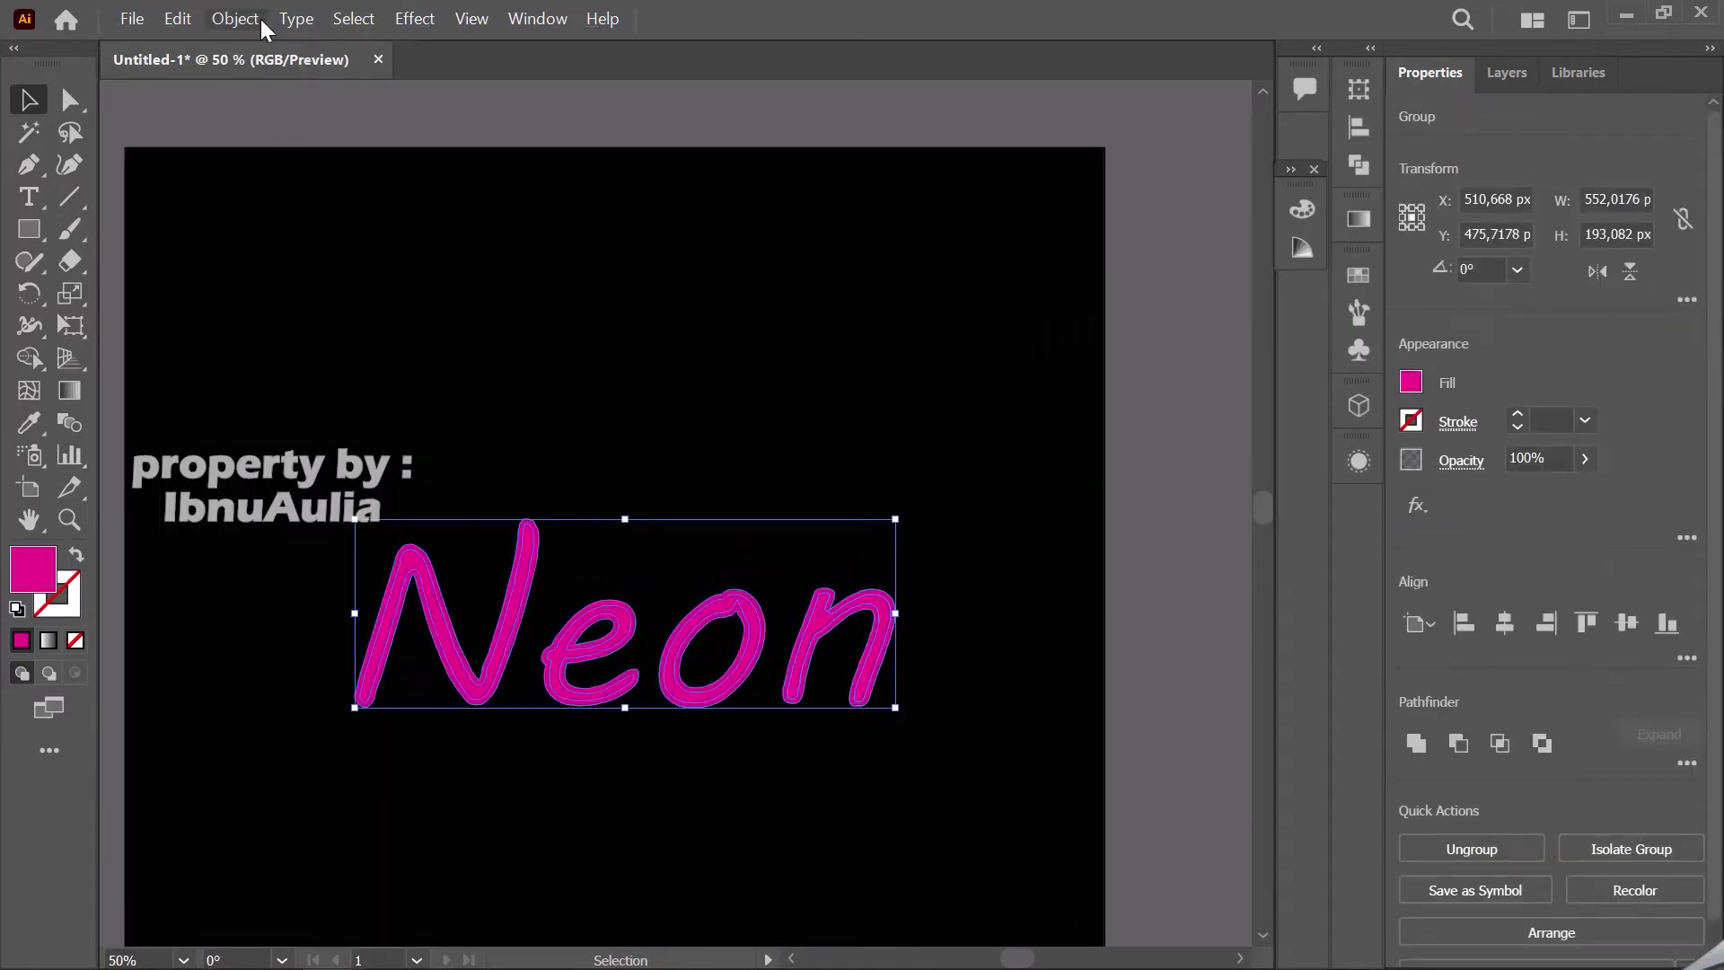
- Reselect the Neon lettering group and undo an accidental move
{"action": "left_click", "coordinate": [261, 19]}
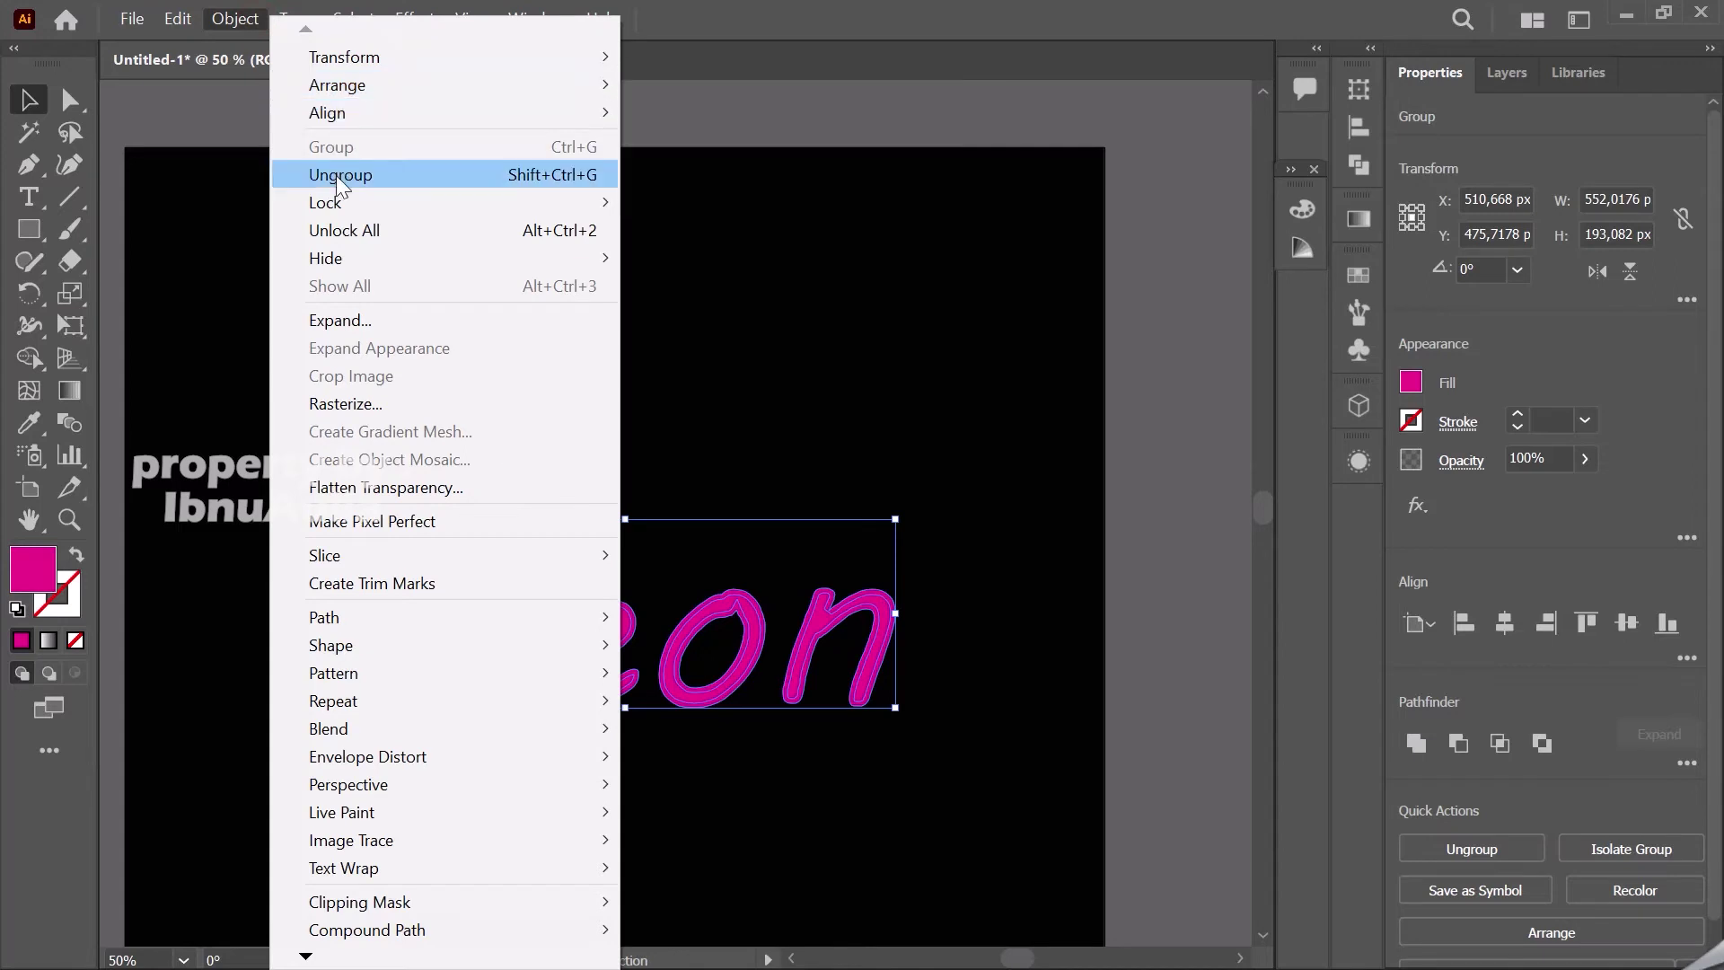
{"action": "left_click", "coordinate": [821, 332]}
{"action": "left_click", "coordinate": [866, 617]}
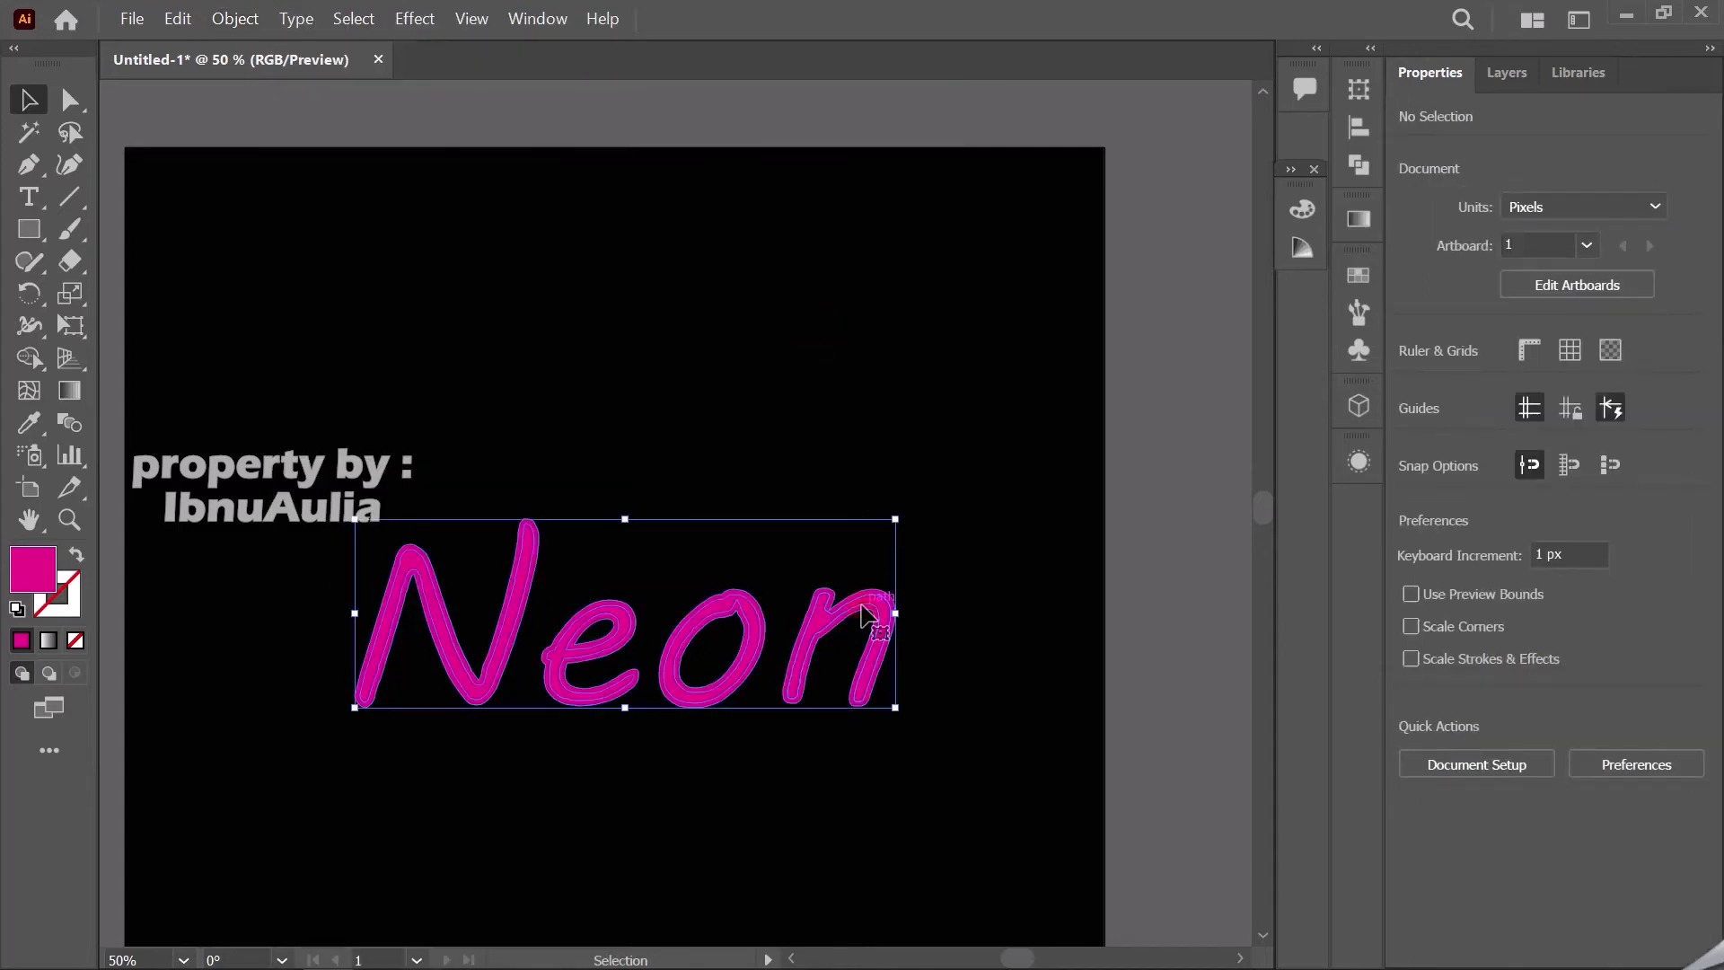
{"action": "left_click_drag", "start_coordinate": [866, 618], "coordinate": [850, 503]}
{"action": "key", "text": "a"}
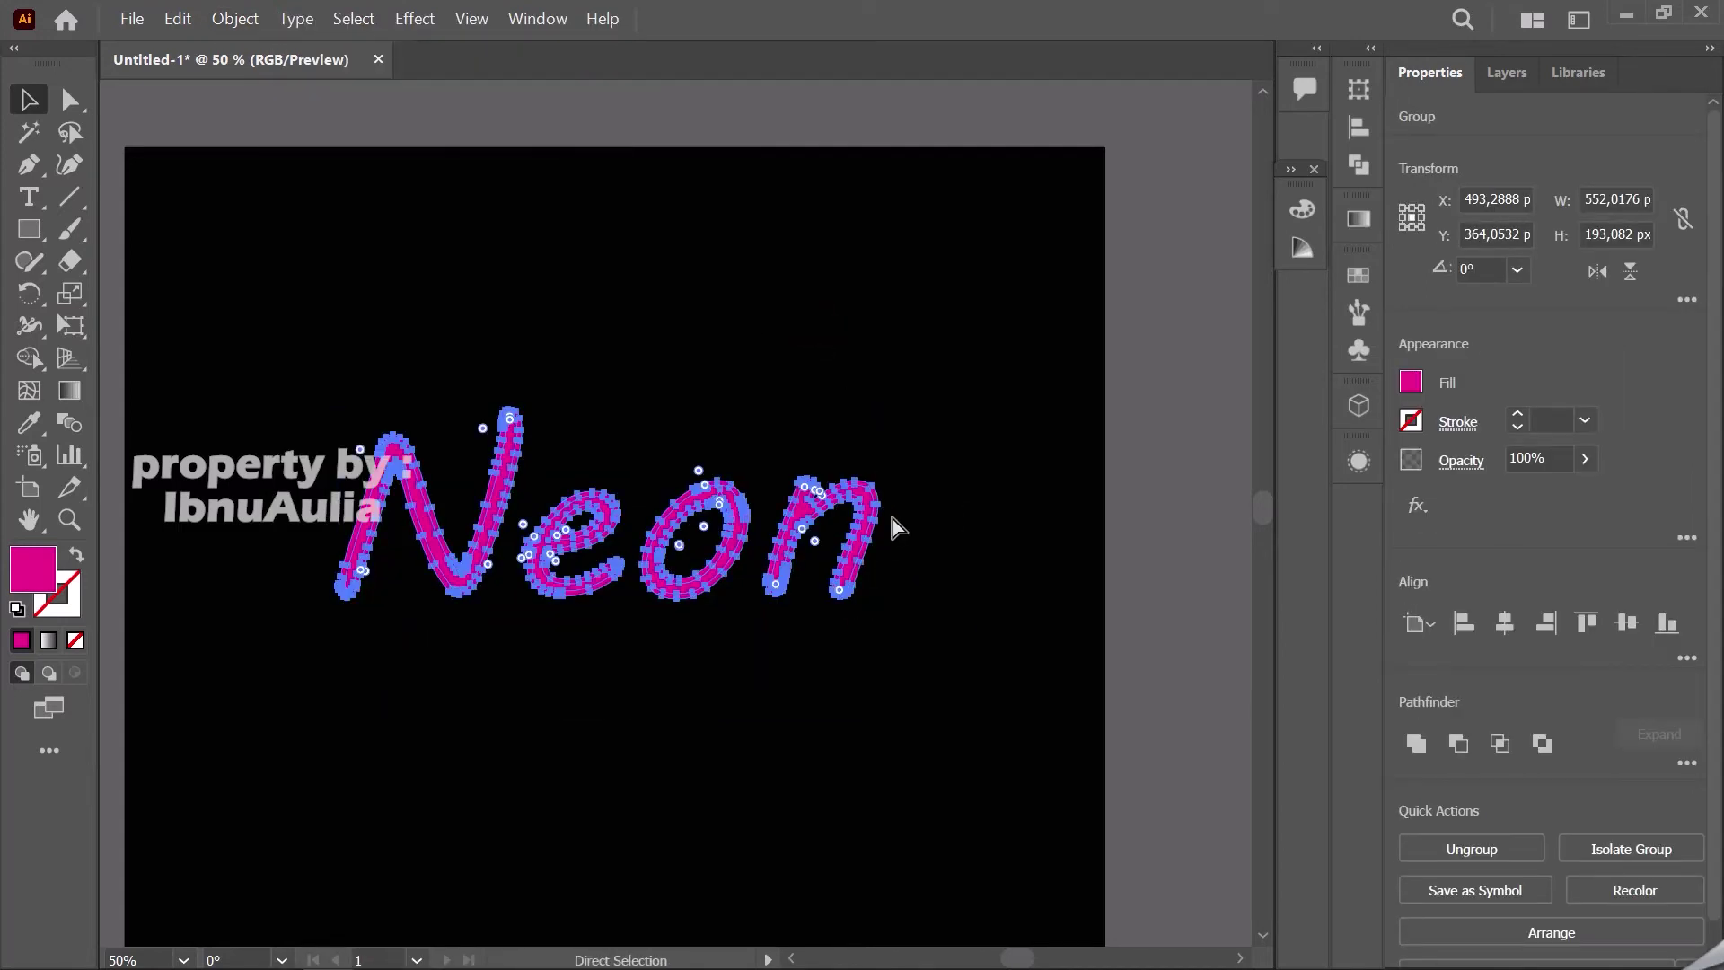
{"action": "key", "text": "ctrl+z"}
- Ungroup the lettering and select the letters n, o, e and N
{"action": "left_click", "coordinate": [235, 19]}
{"action": "left_click", "coordinate": [359, 174]}
{"action": "left_click", "coordinate": [754, 312]}
{"action": "left_click", "coordinate": [808, 645]}
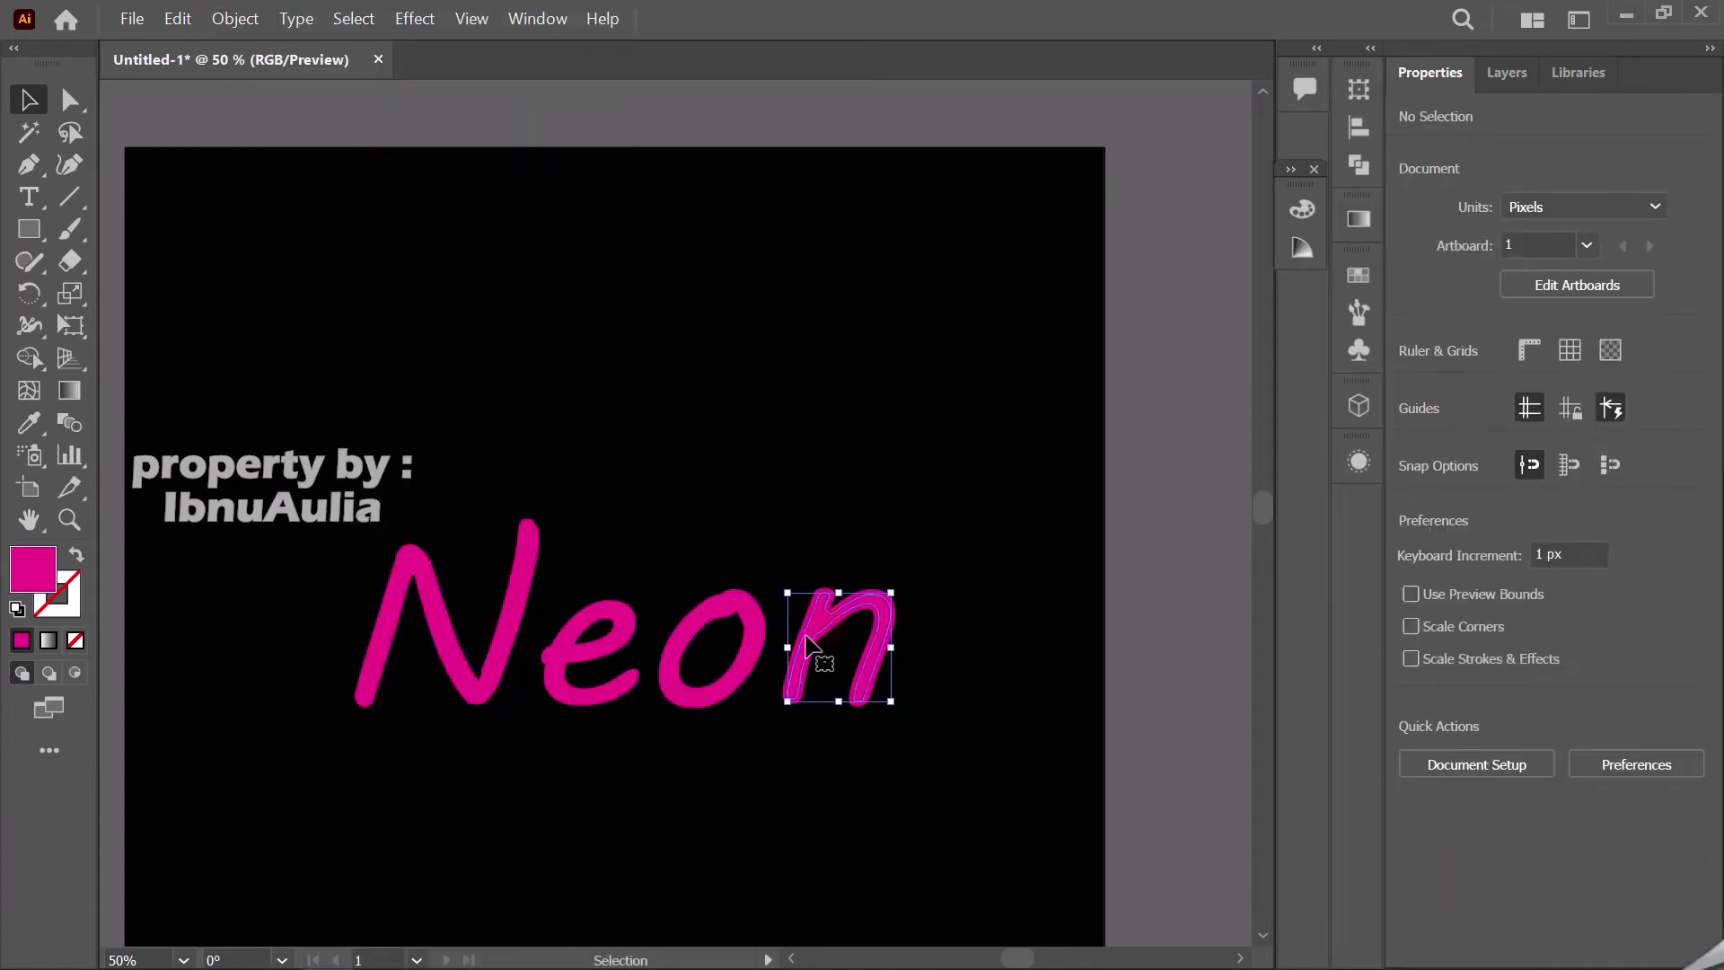
{"action": "left_click", "coordinate": [677, 642], "text": "shift"}
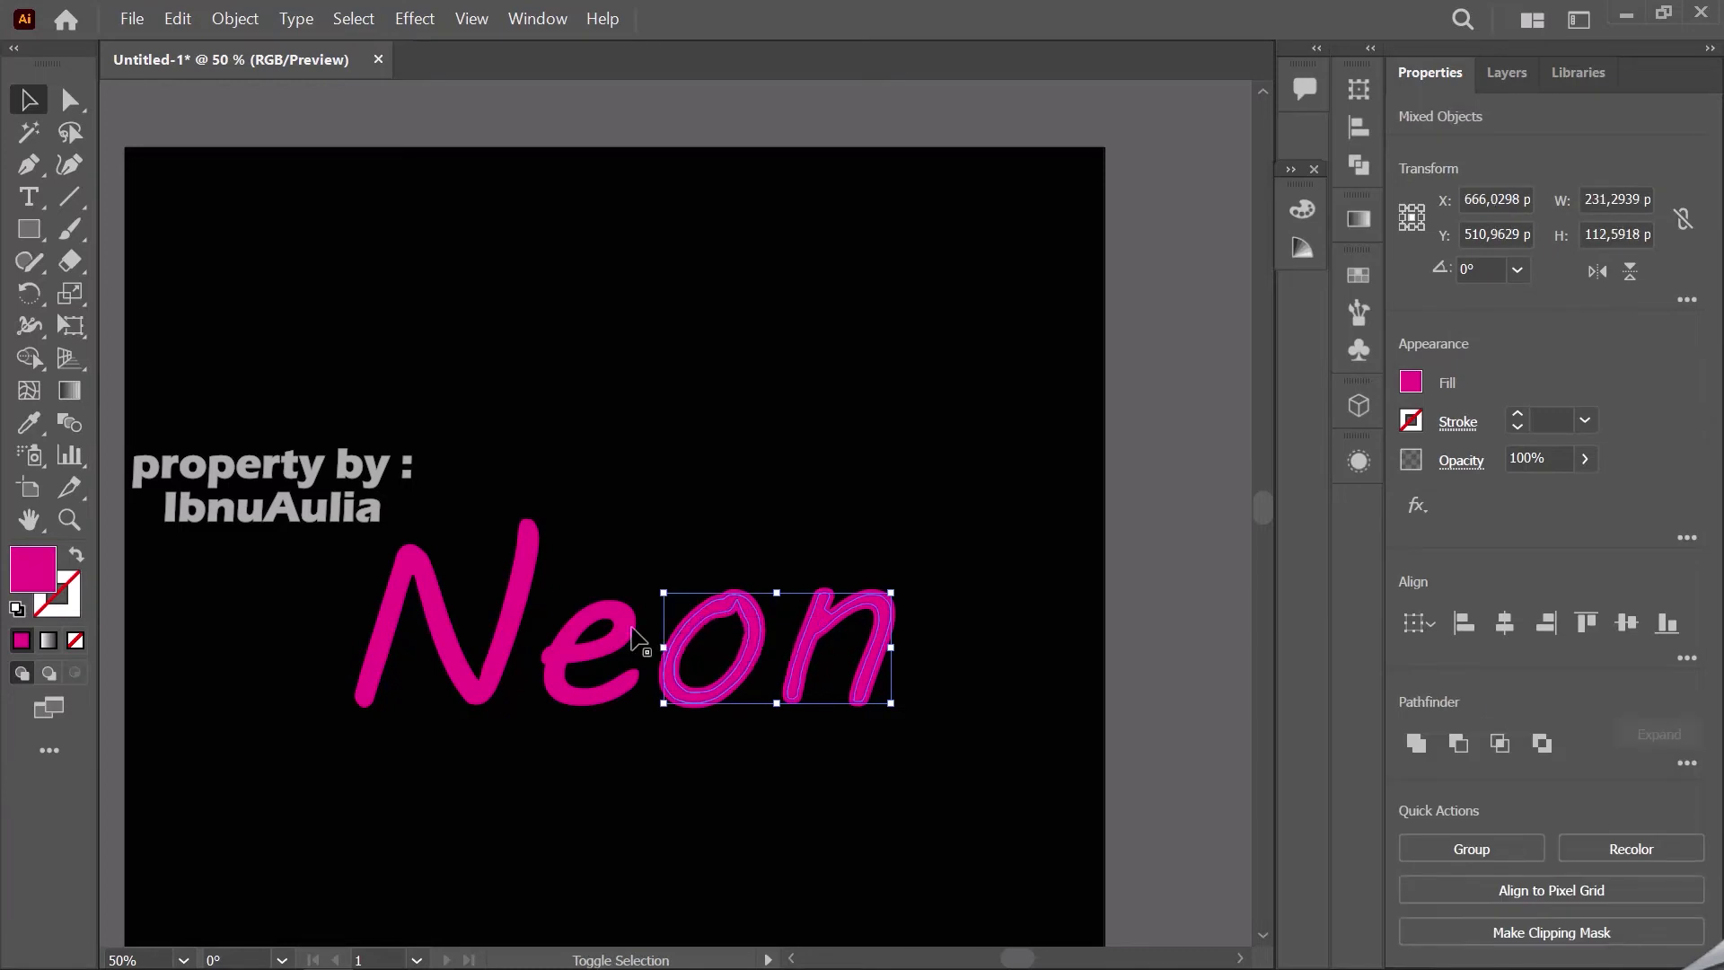
{"action": "left_click", "coordinate": [628, 642], "text": "shift"}
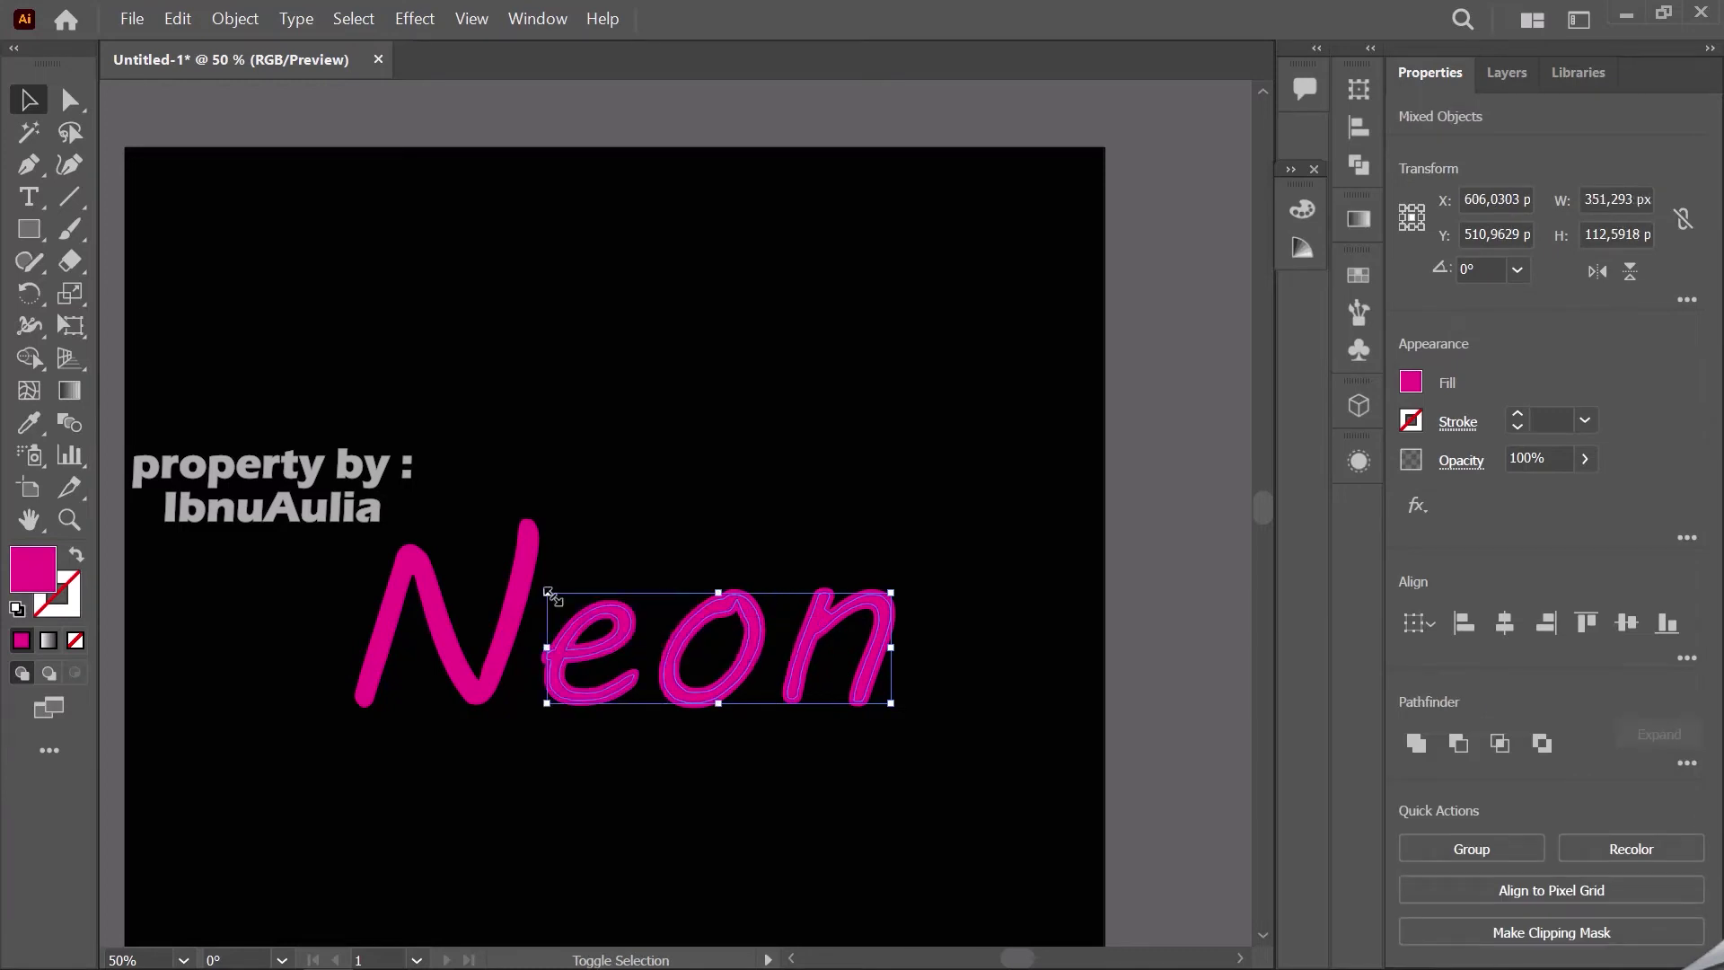
{"action": "left_click", "coordinate": [530, 571], "text": "shift"}
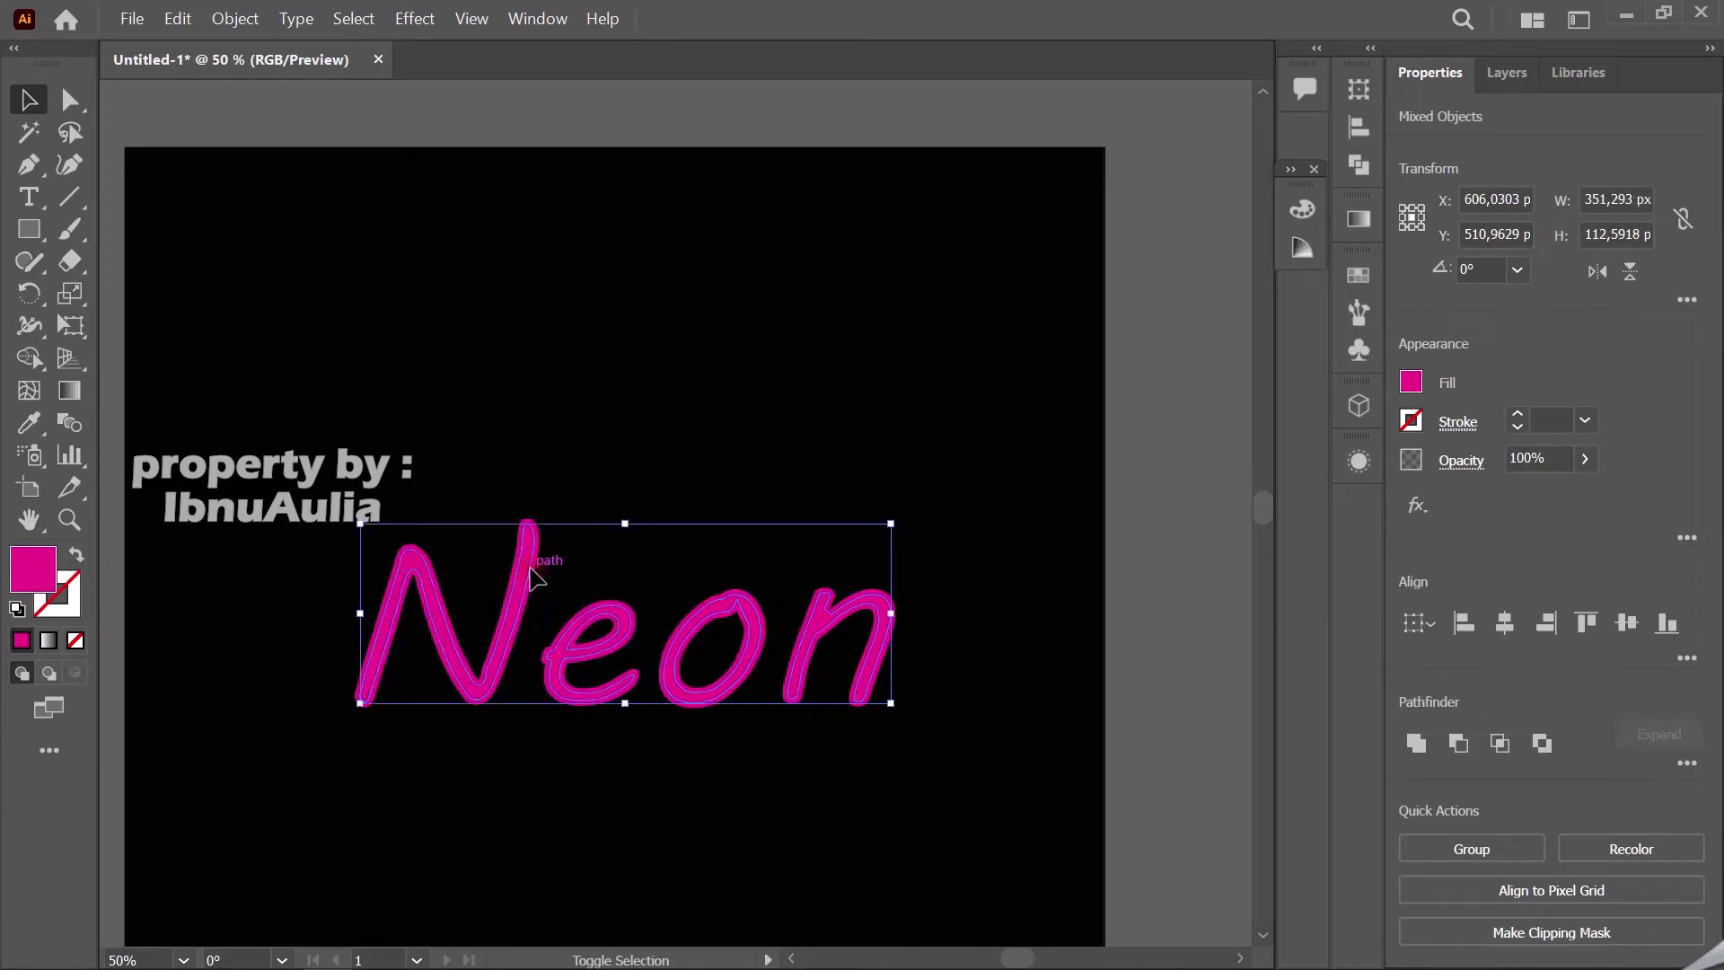
- Group the selected letters and their inset outlines together
{"action": "left_click", "coordinate": [238, 20]}
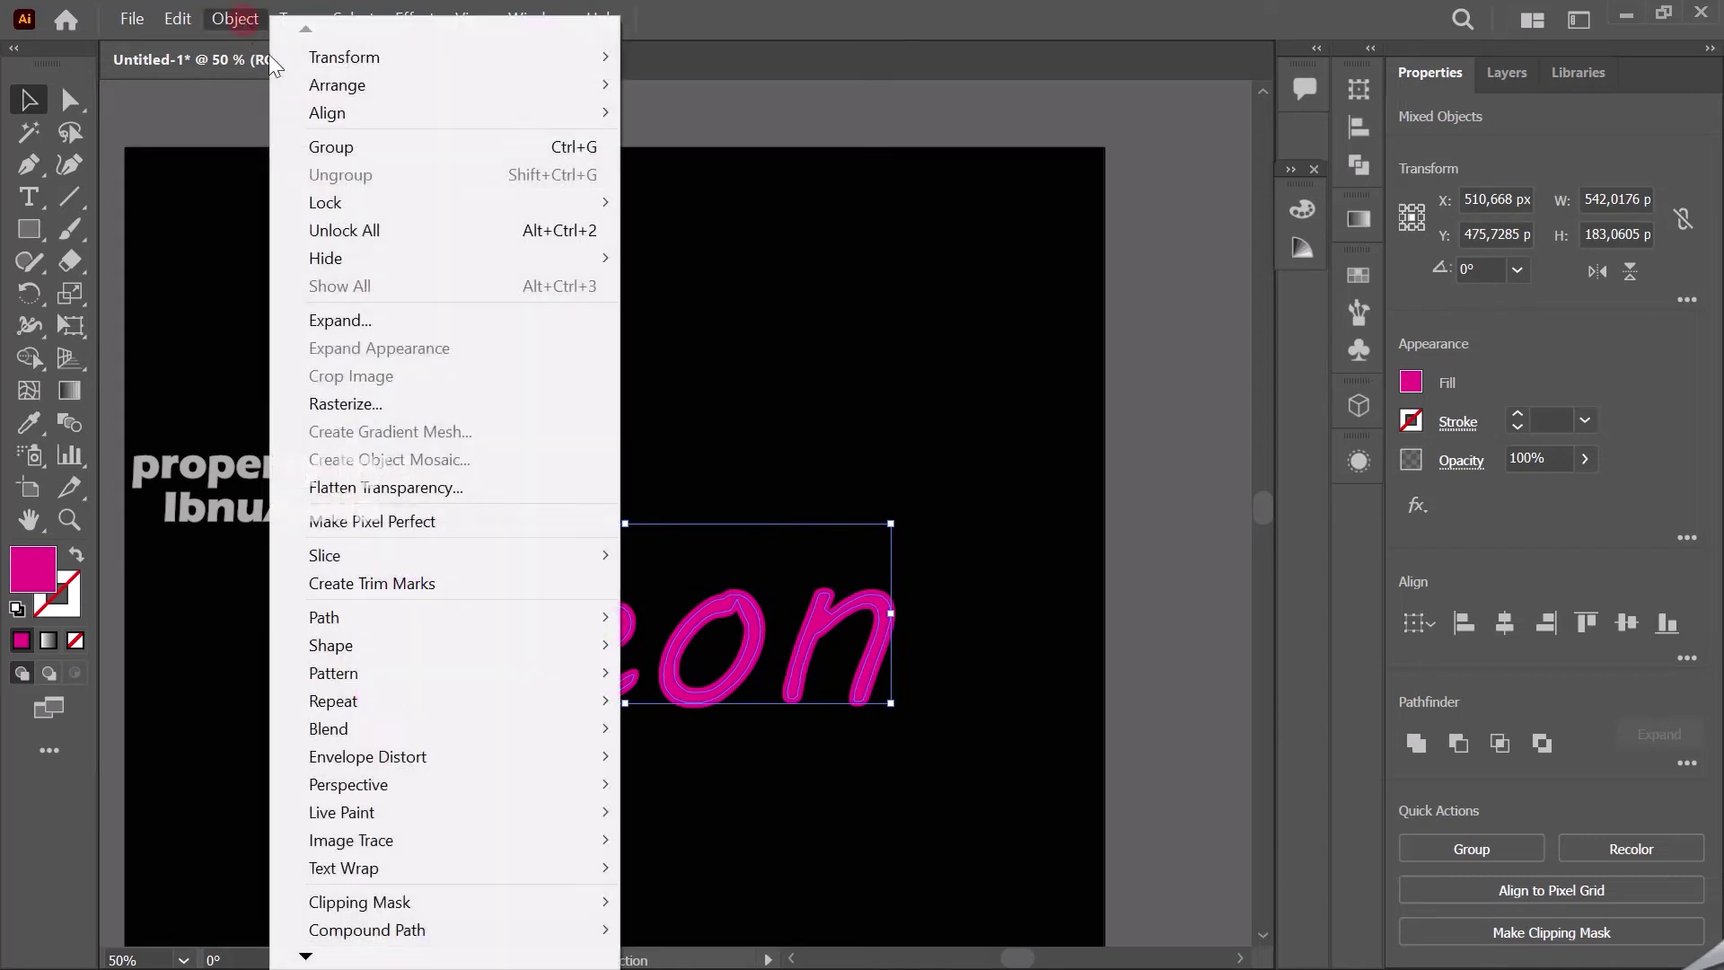
{"action": "left_click", "coordinate": [375, 143]}
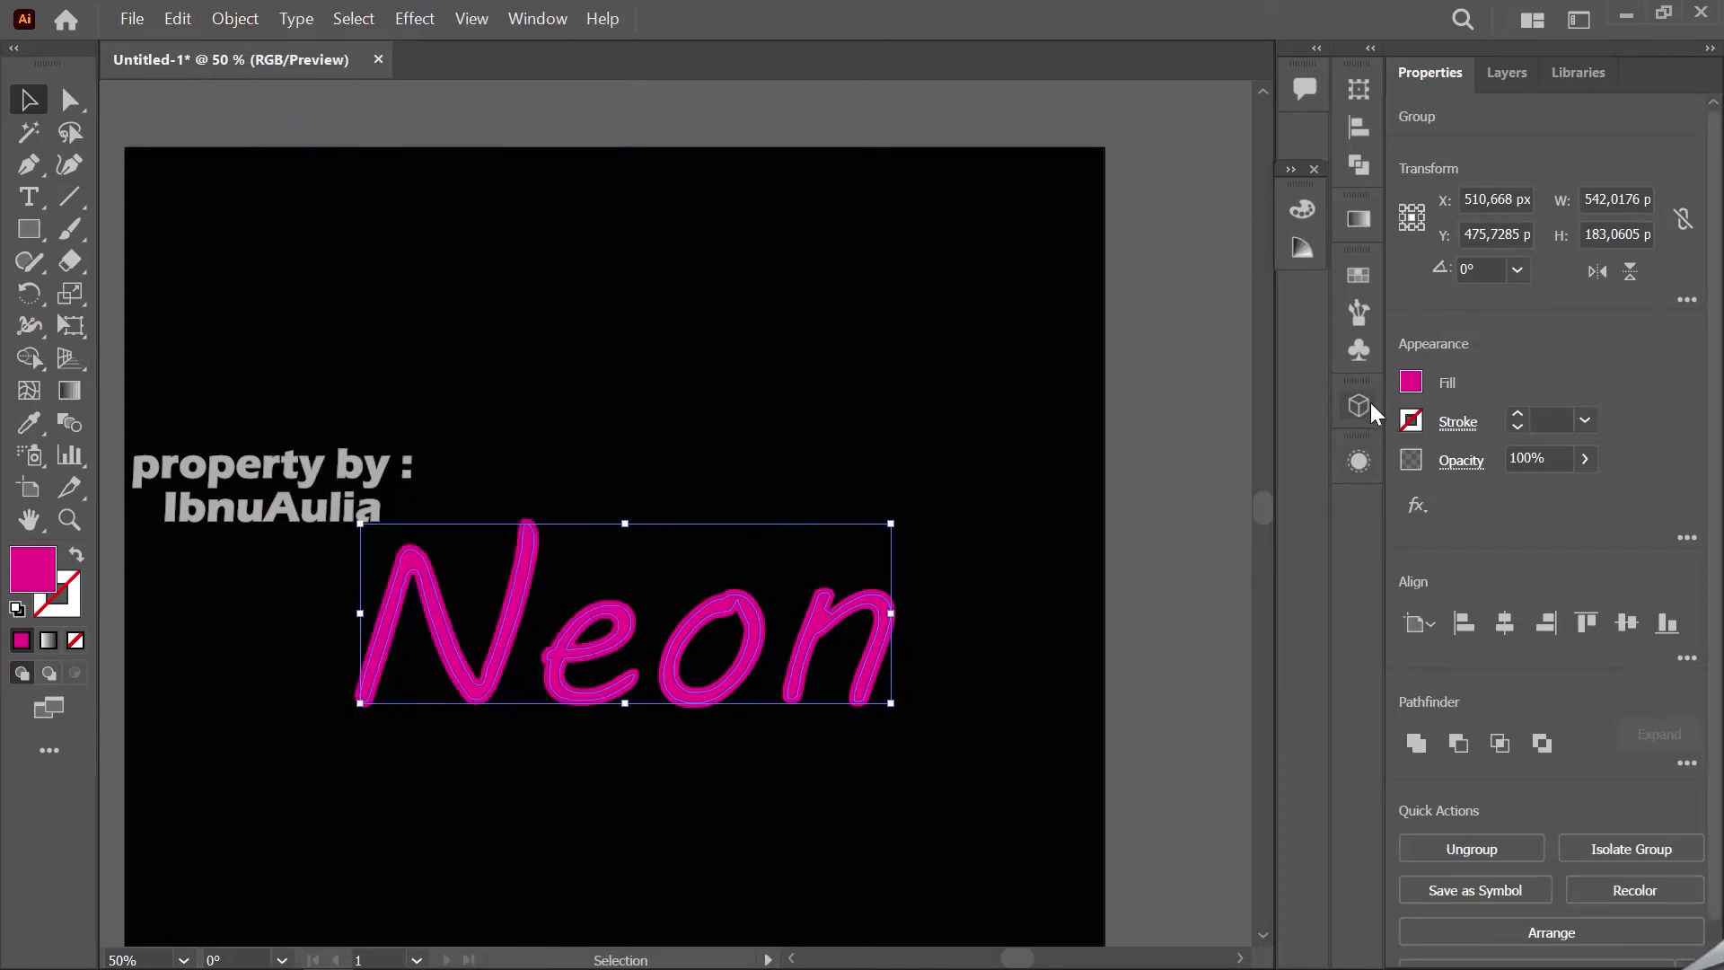
{"action": "left_click", "coordinate": [1355, 275]}
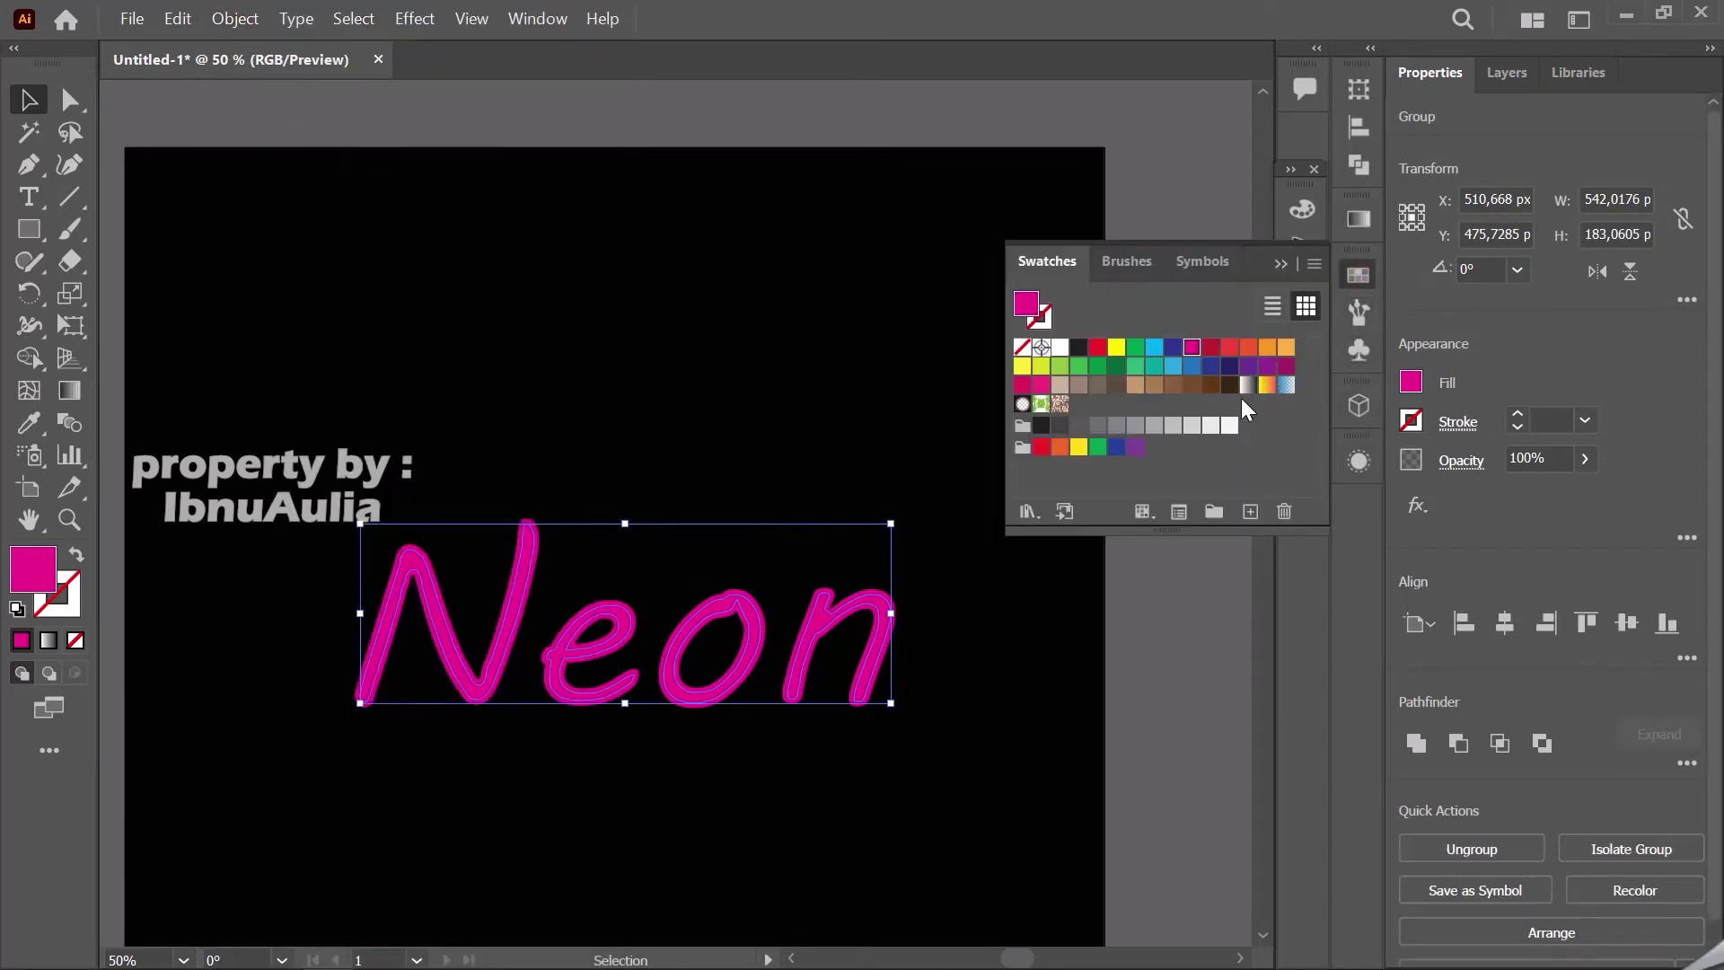
- Fill the front Neon letters with a light pink tint from the magenta Color Guide
{"action": "left_click", "coordinate": [1207, 269]}
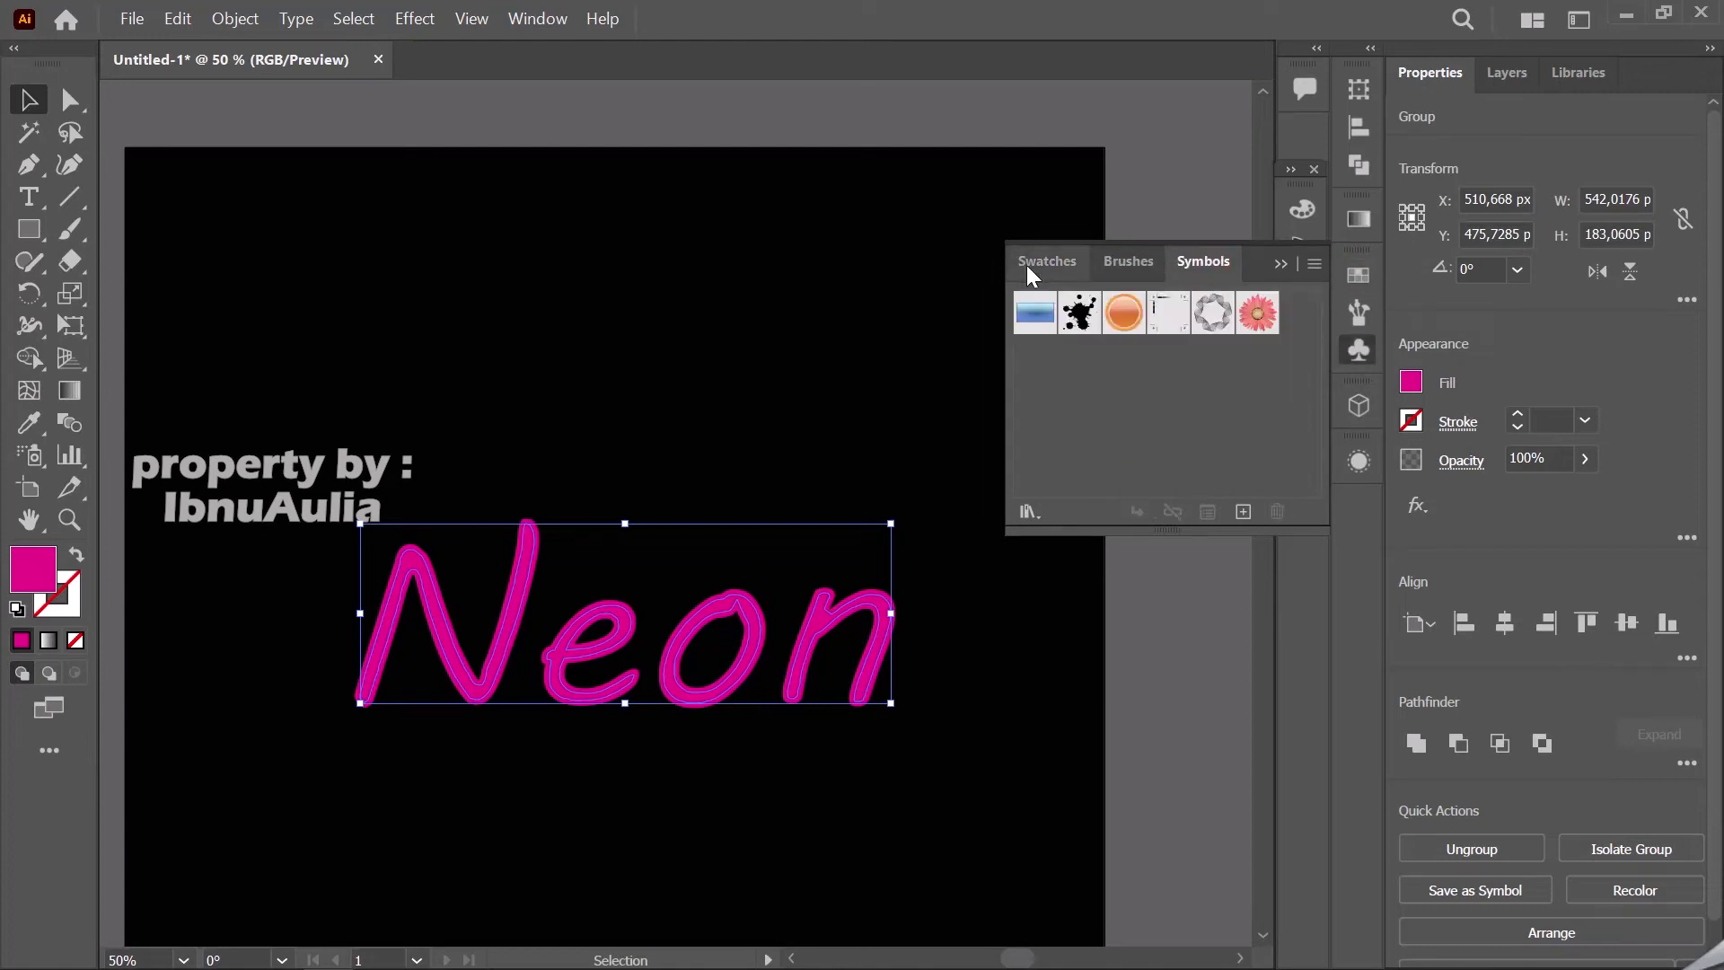
{"action": "left_click", "coordinate": [1304, 209]}
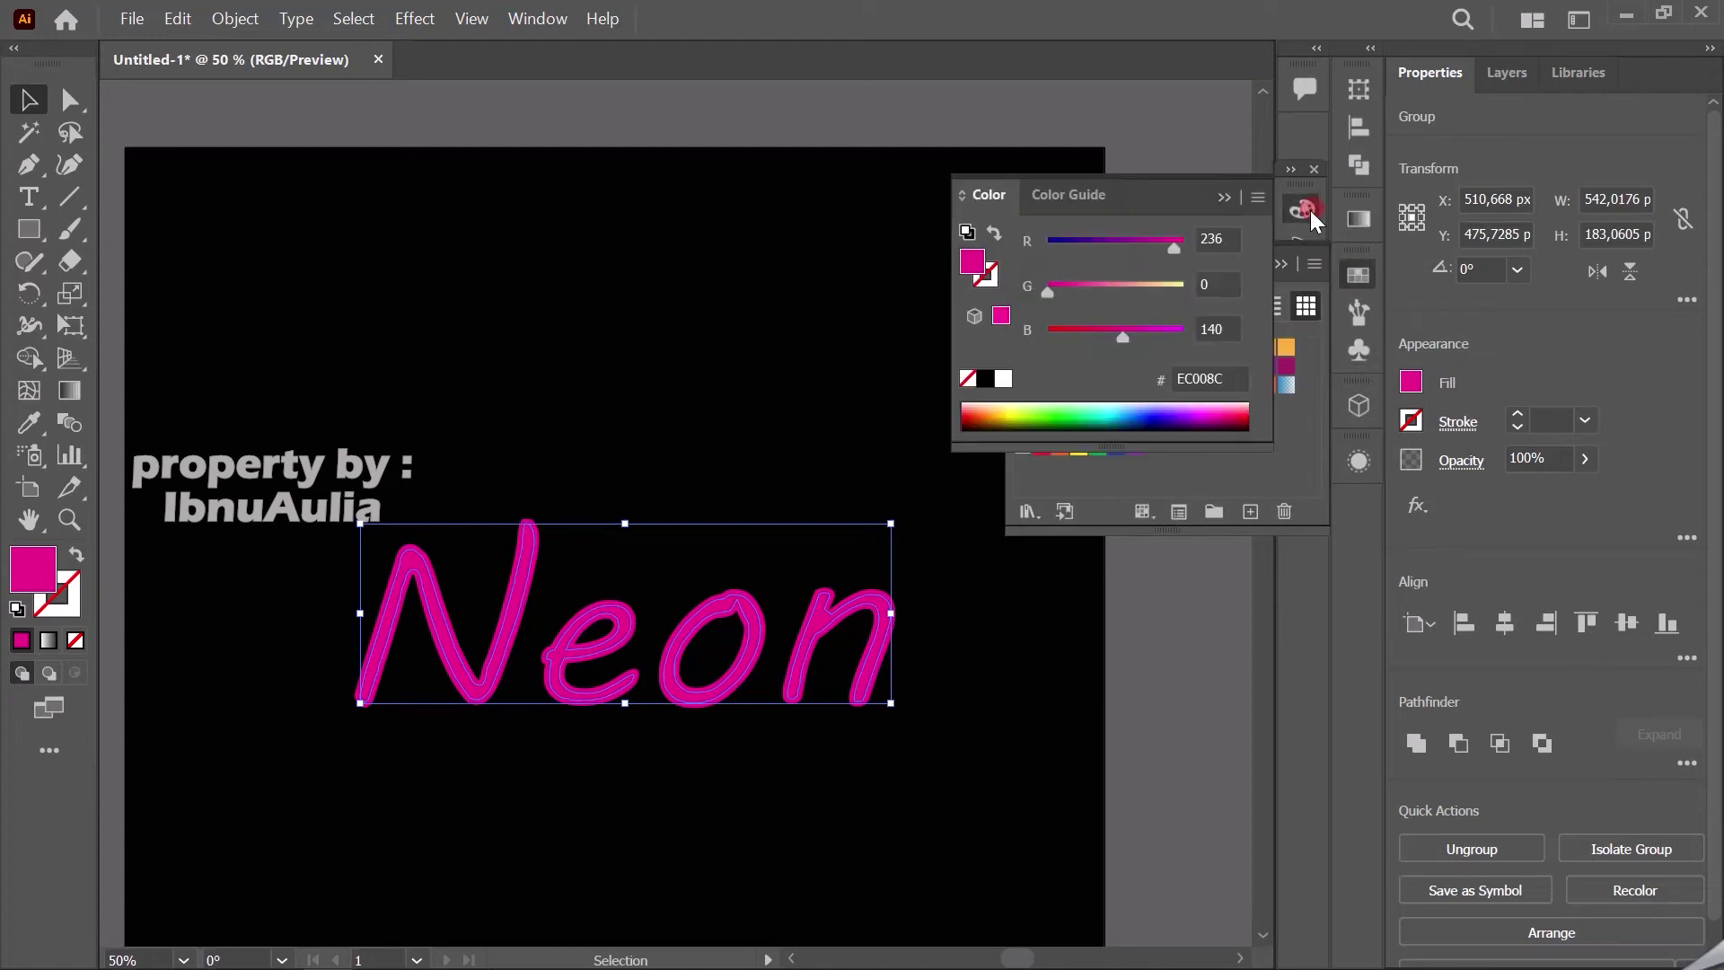
{"action": "left_click", "coordinate": [1076, 199]}
{"action": "left_click", "coordinate": [1212, 305]}
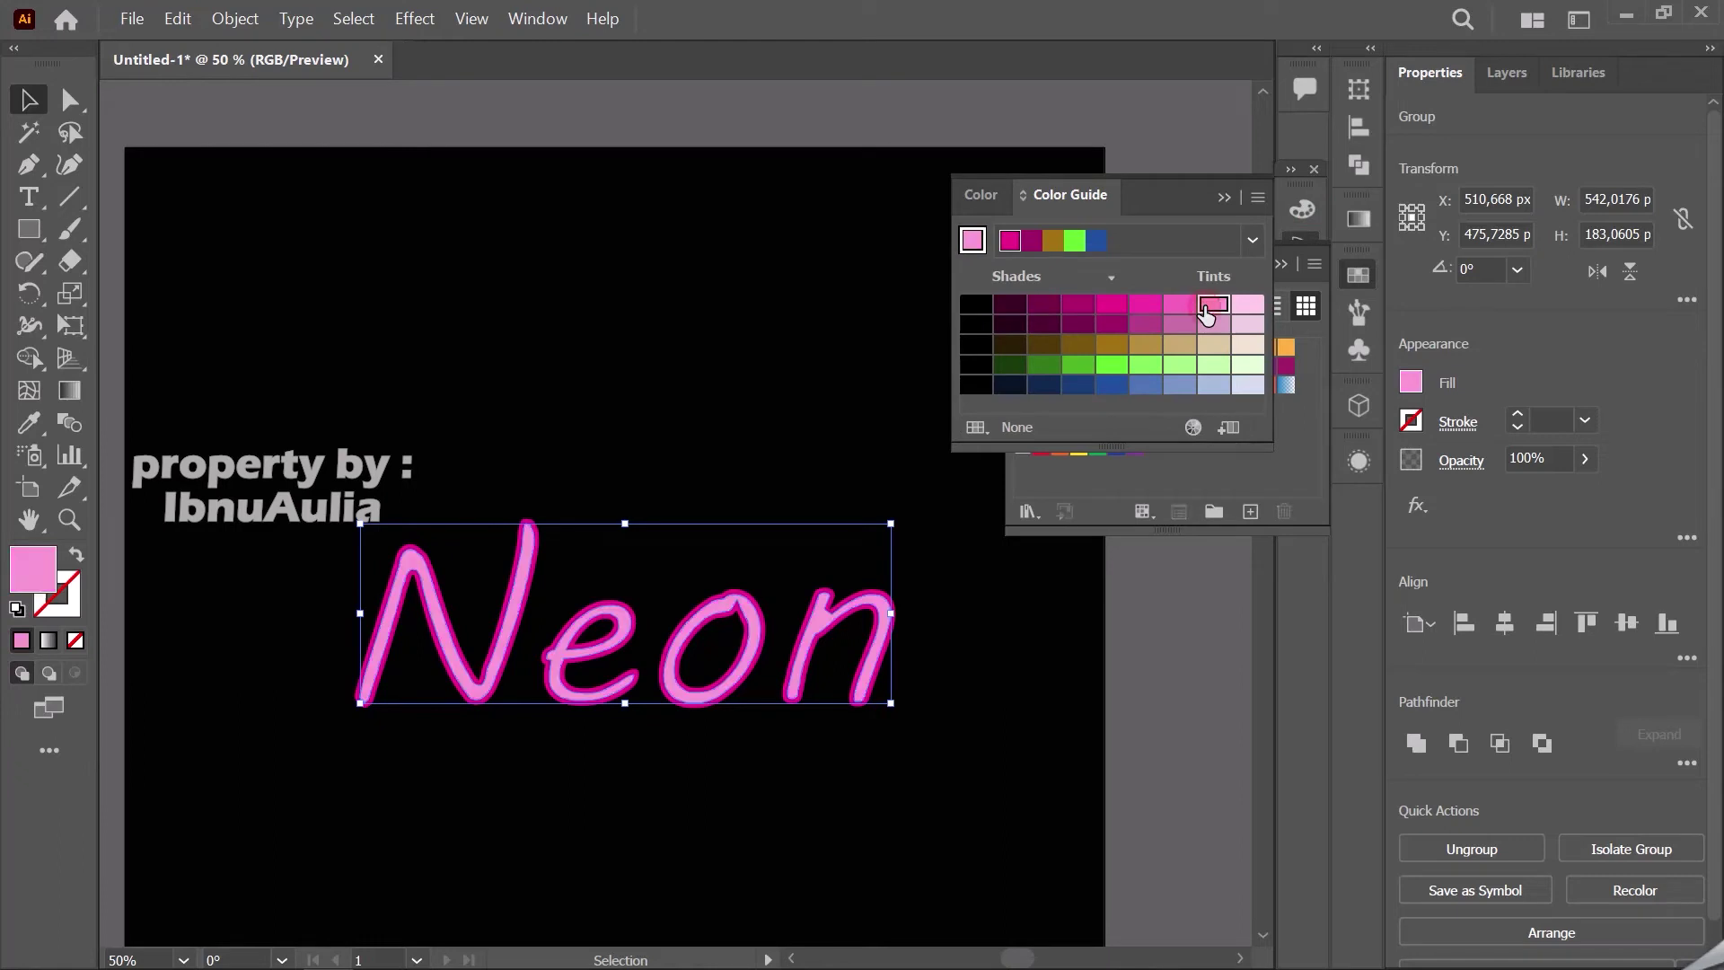
{"action": "left_click", "coordinate": [1172, 579]}
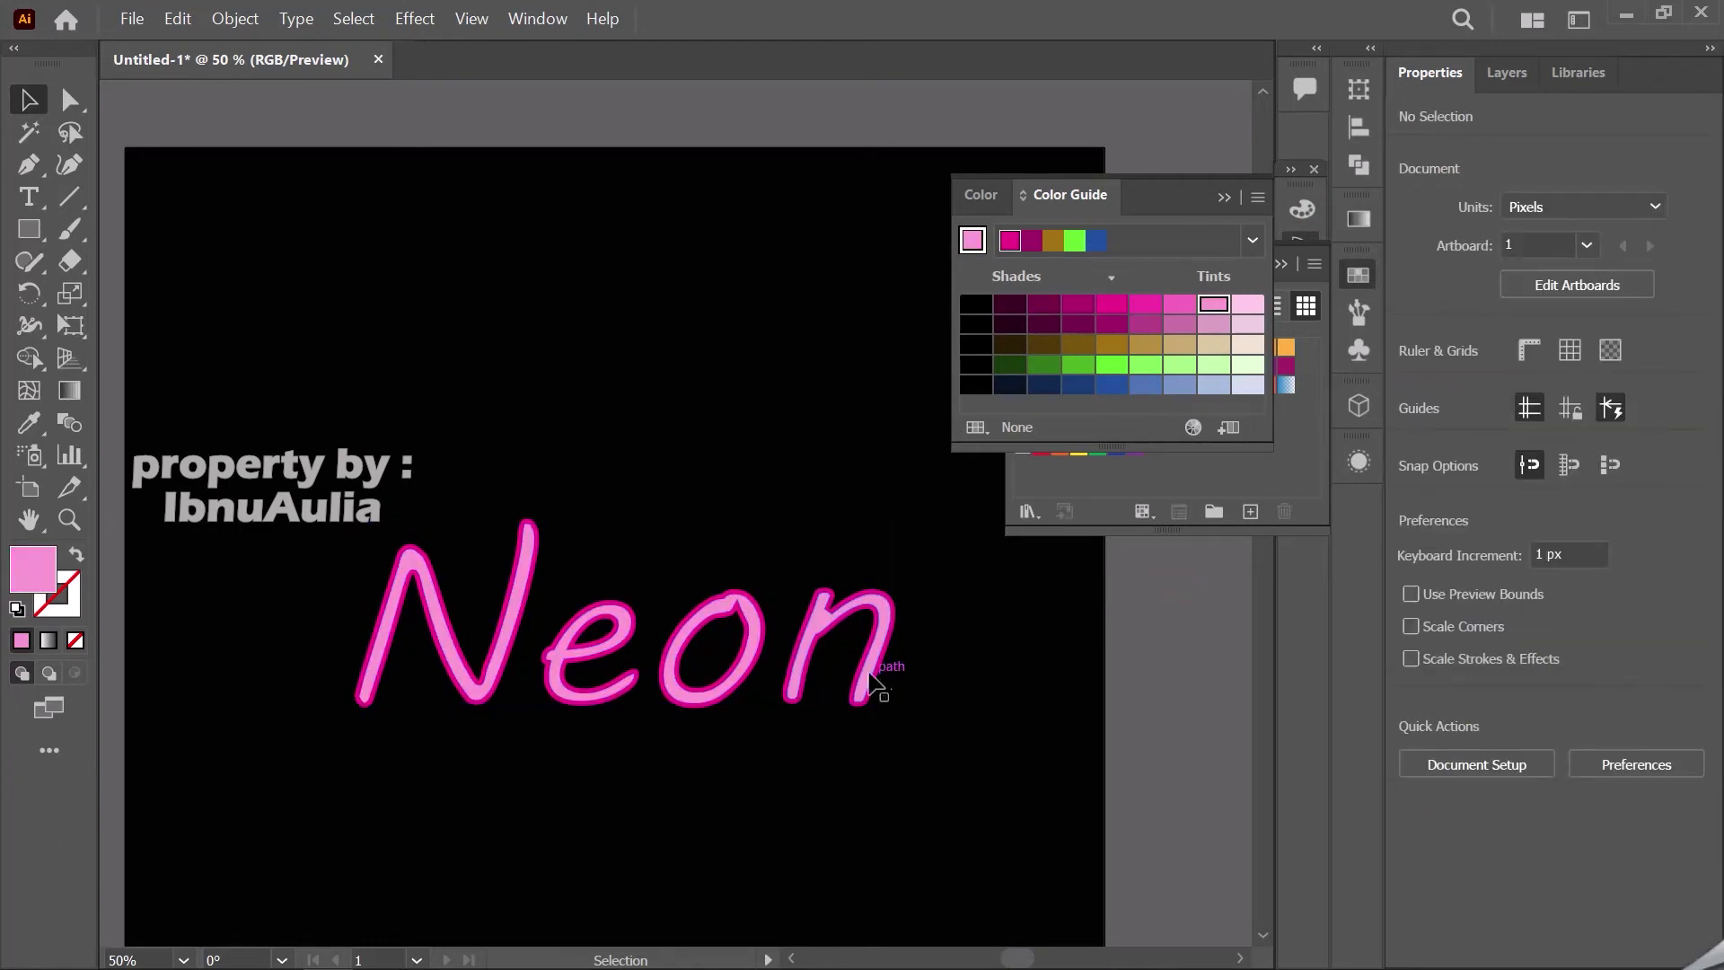
{"action": "key", "text": "ctrl+minus"}
{"action": "key", "text": "ctrl+equal"}
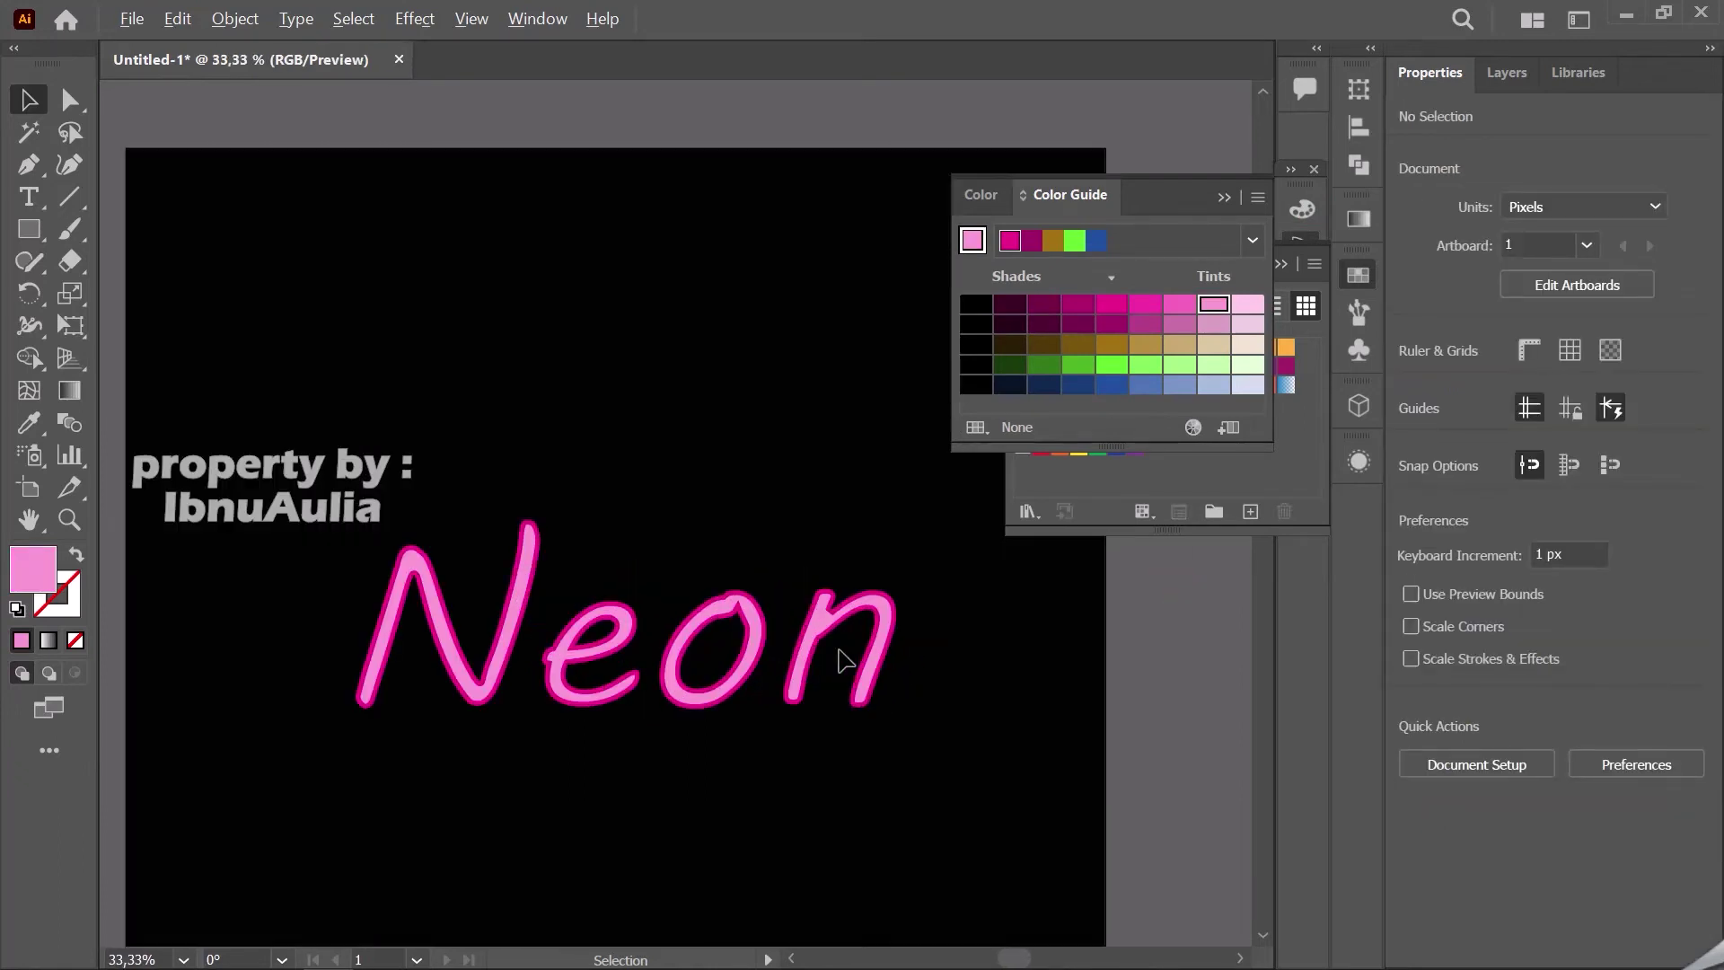
{"action": "left_click", "coordinate": [1226, 198]}
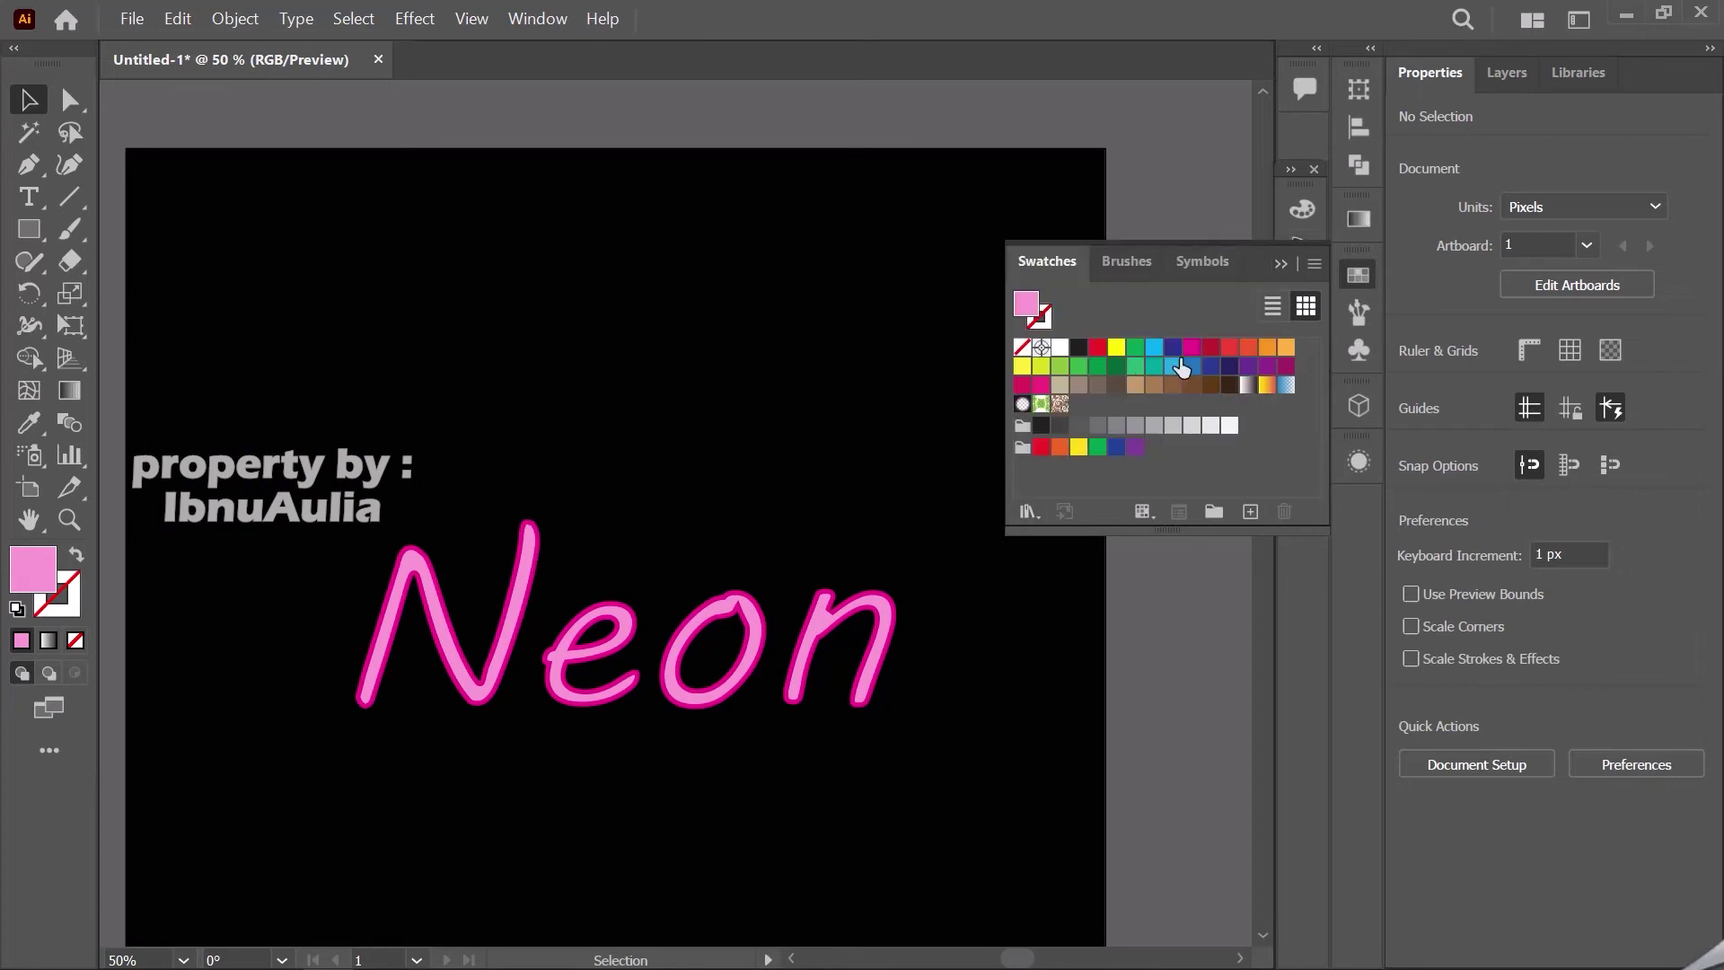
{"action": "left_click", "coordinate": [1281, 265]}
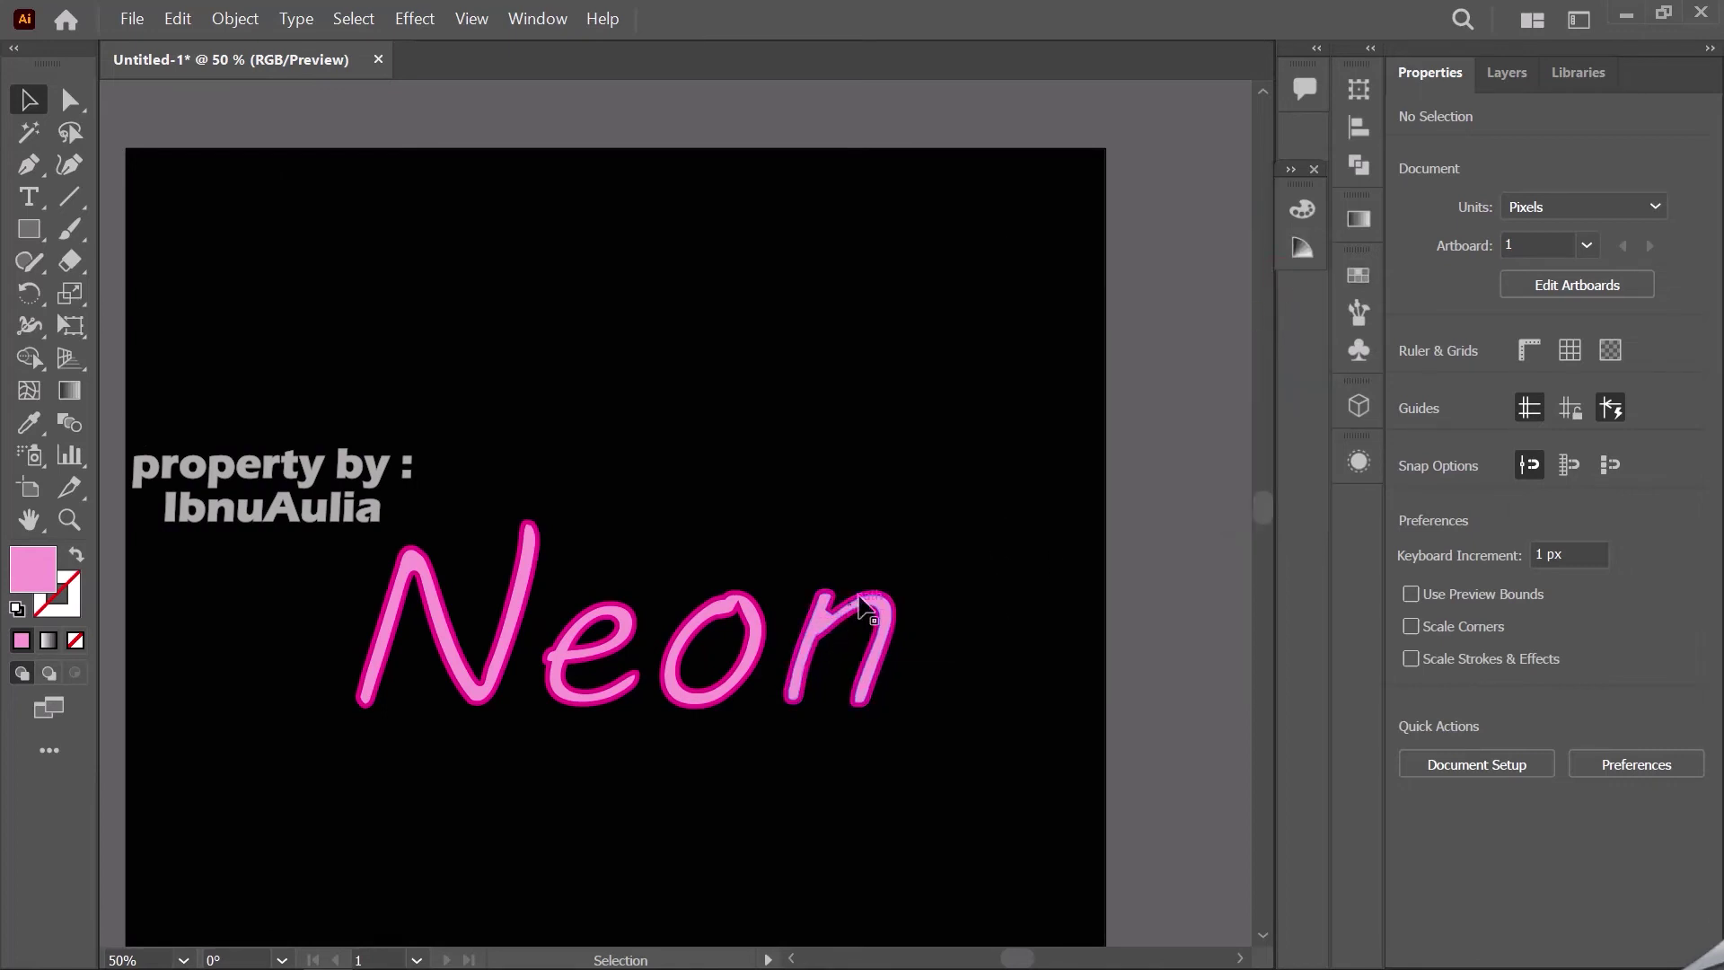
- Select the magenta n, o, e and N back shapes and group them
{"action": "left_click", "coordinate": [871, 600]}
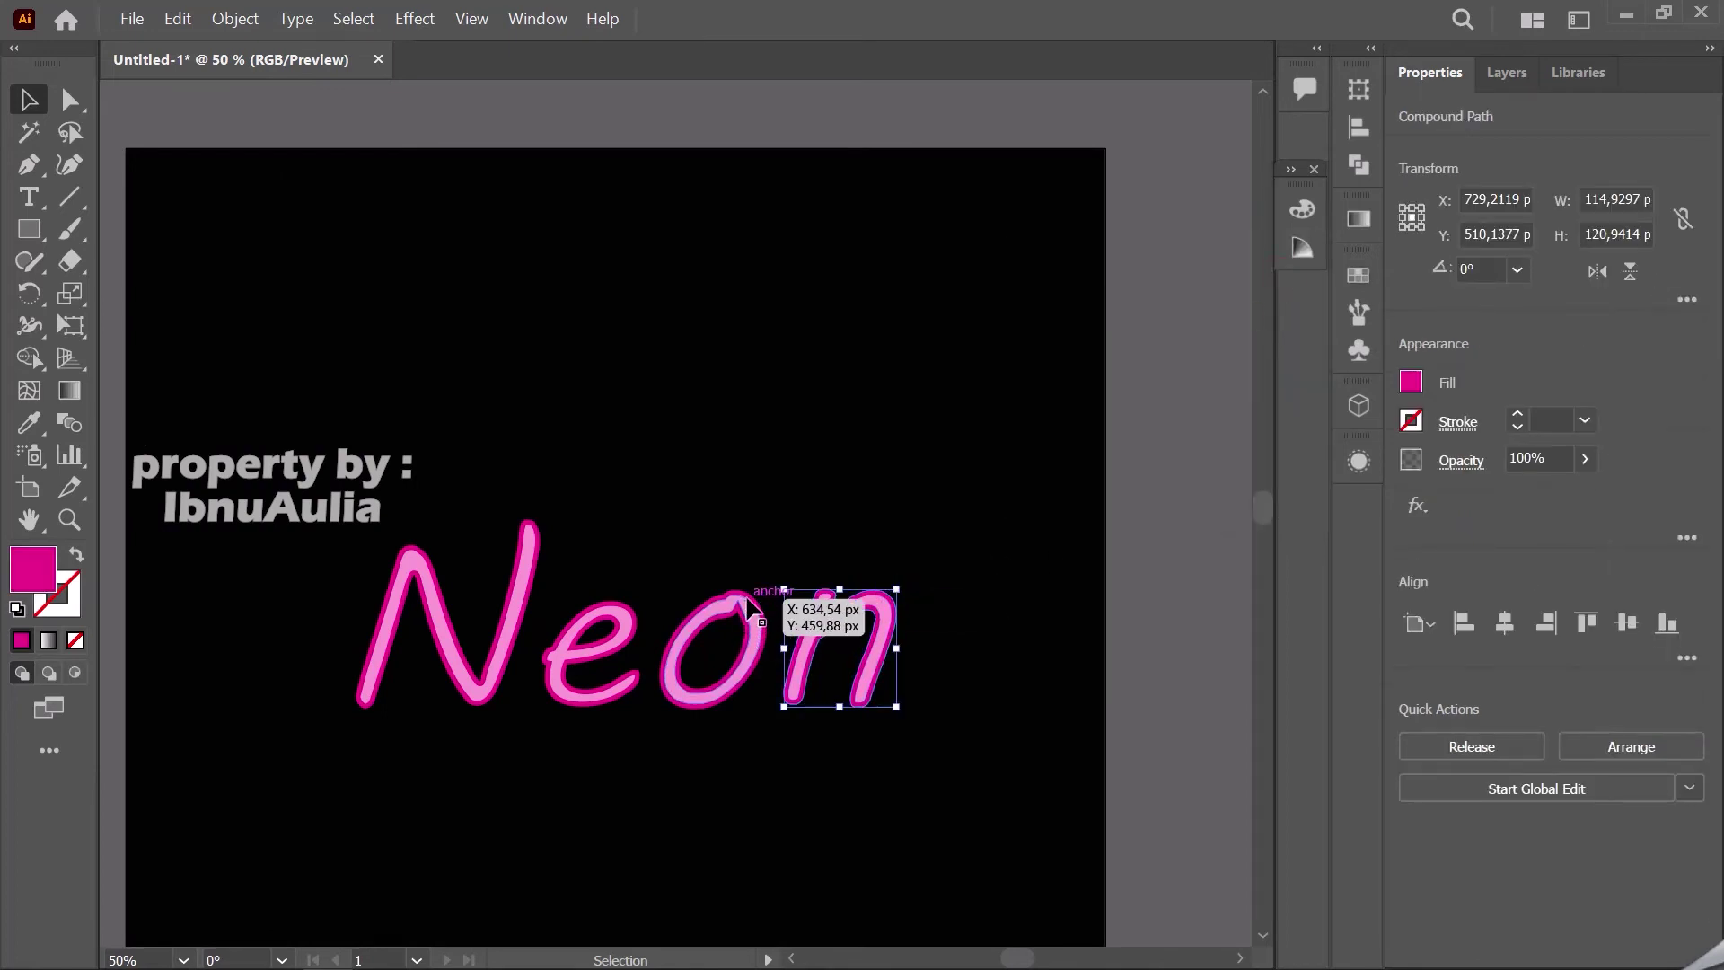
{"action": "left_click", "coordinate": [750, 607], "text": "shift"}
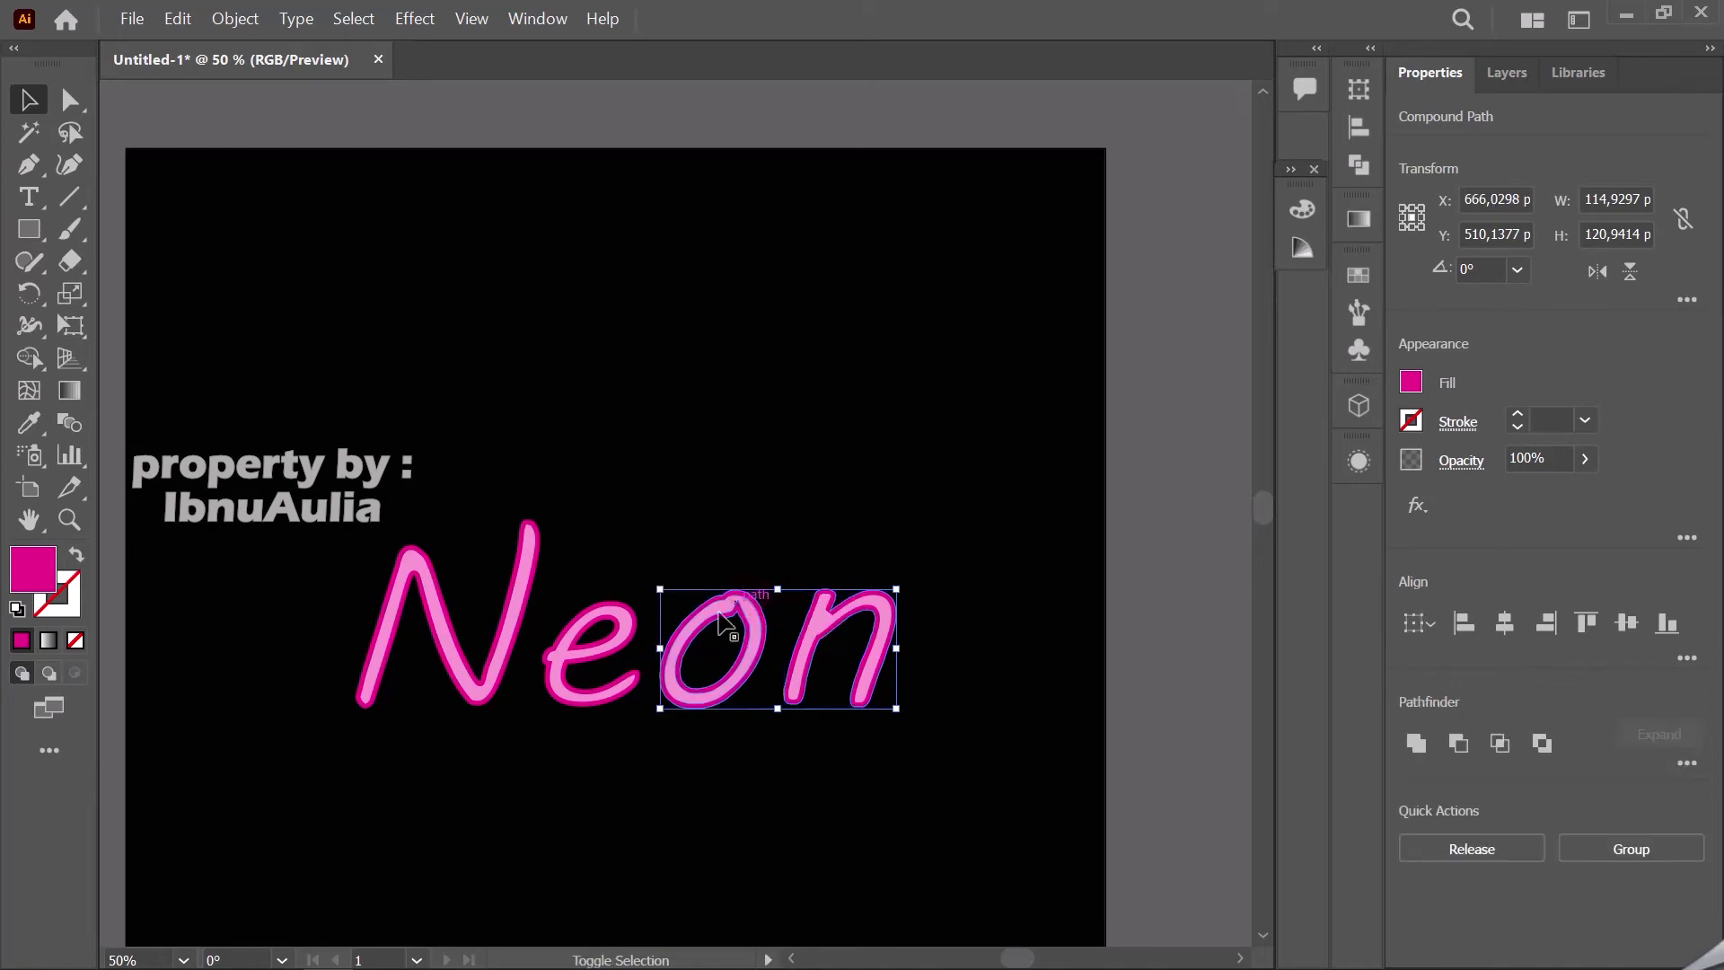
{"action": "left_click", "coordinate": [611, 608], "text": "shift"}
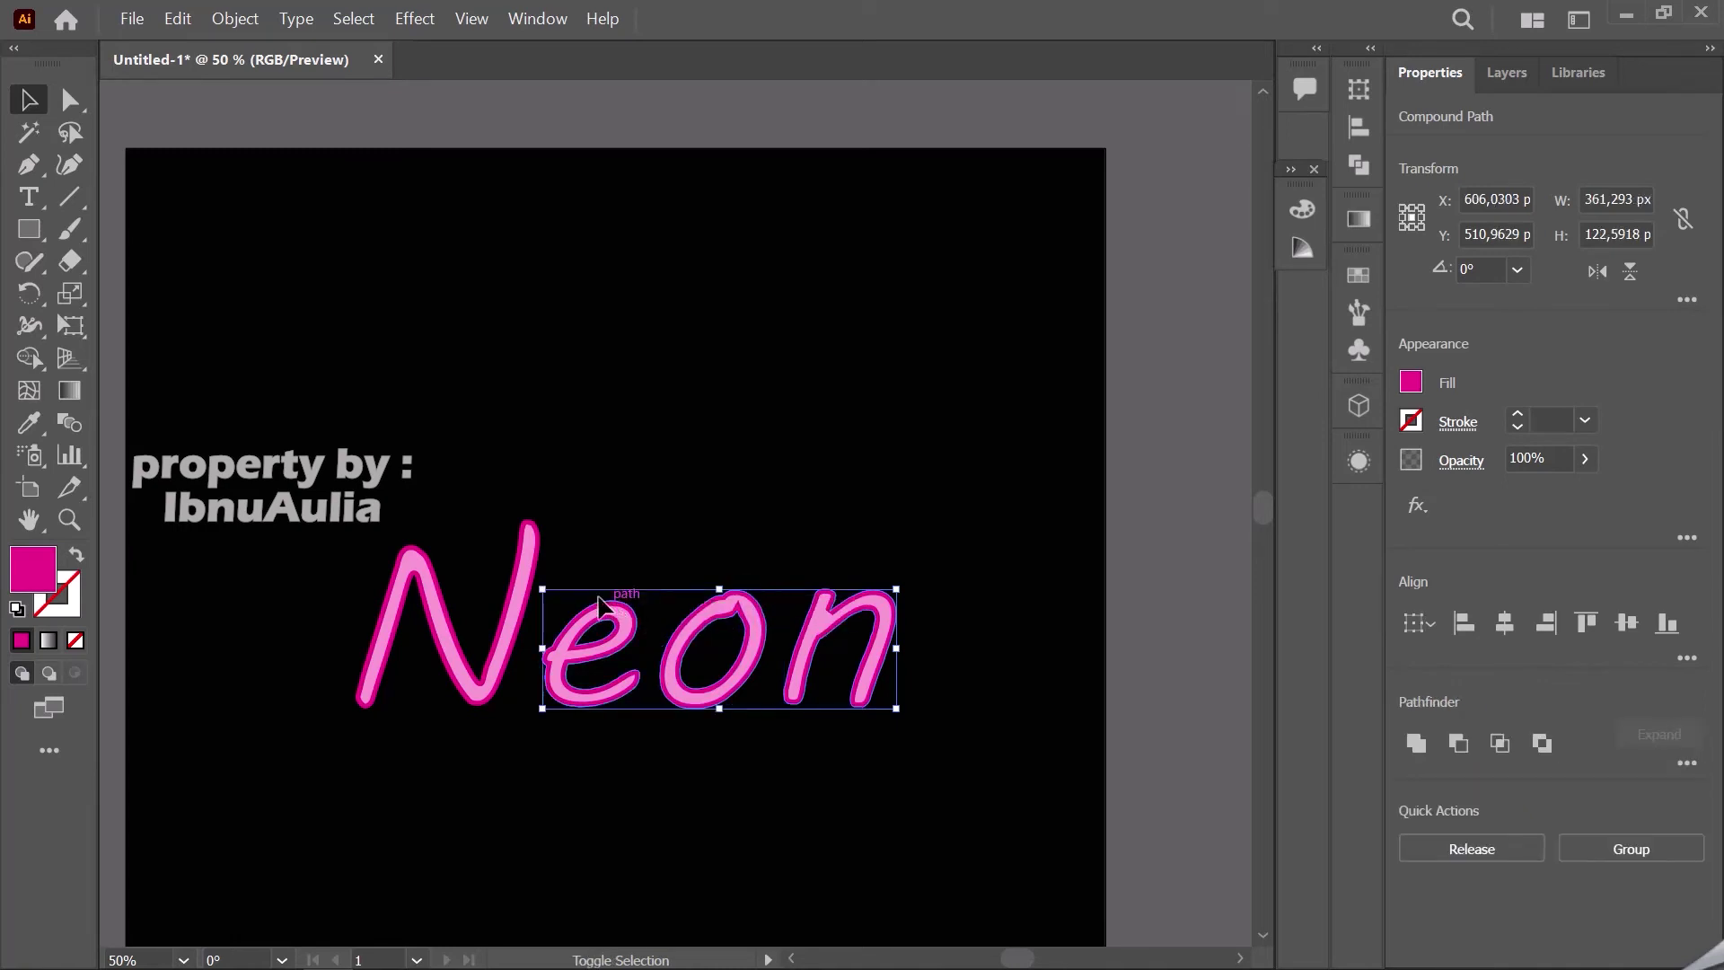
{"action": "left_click", "coordinate": [540, 551], "text": "shift"}
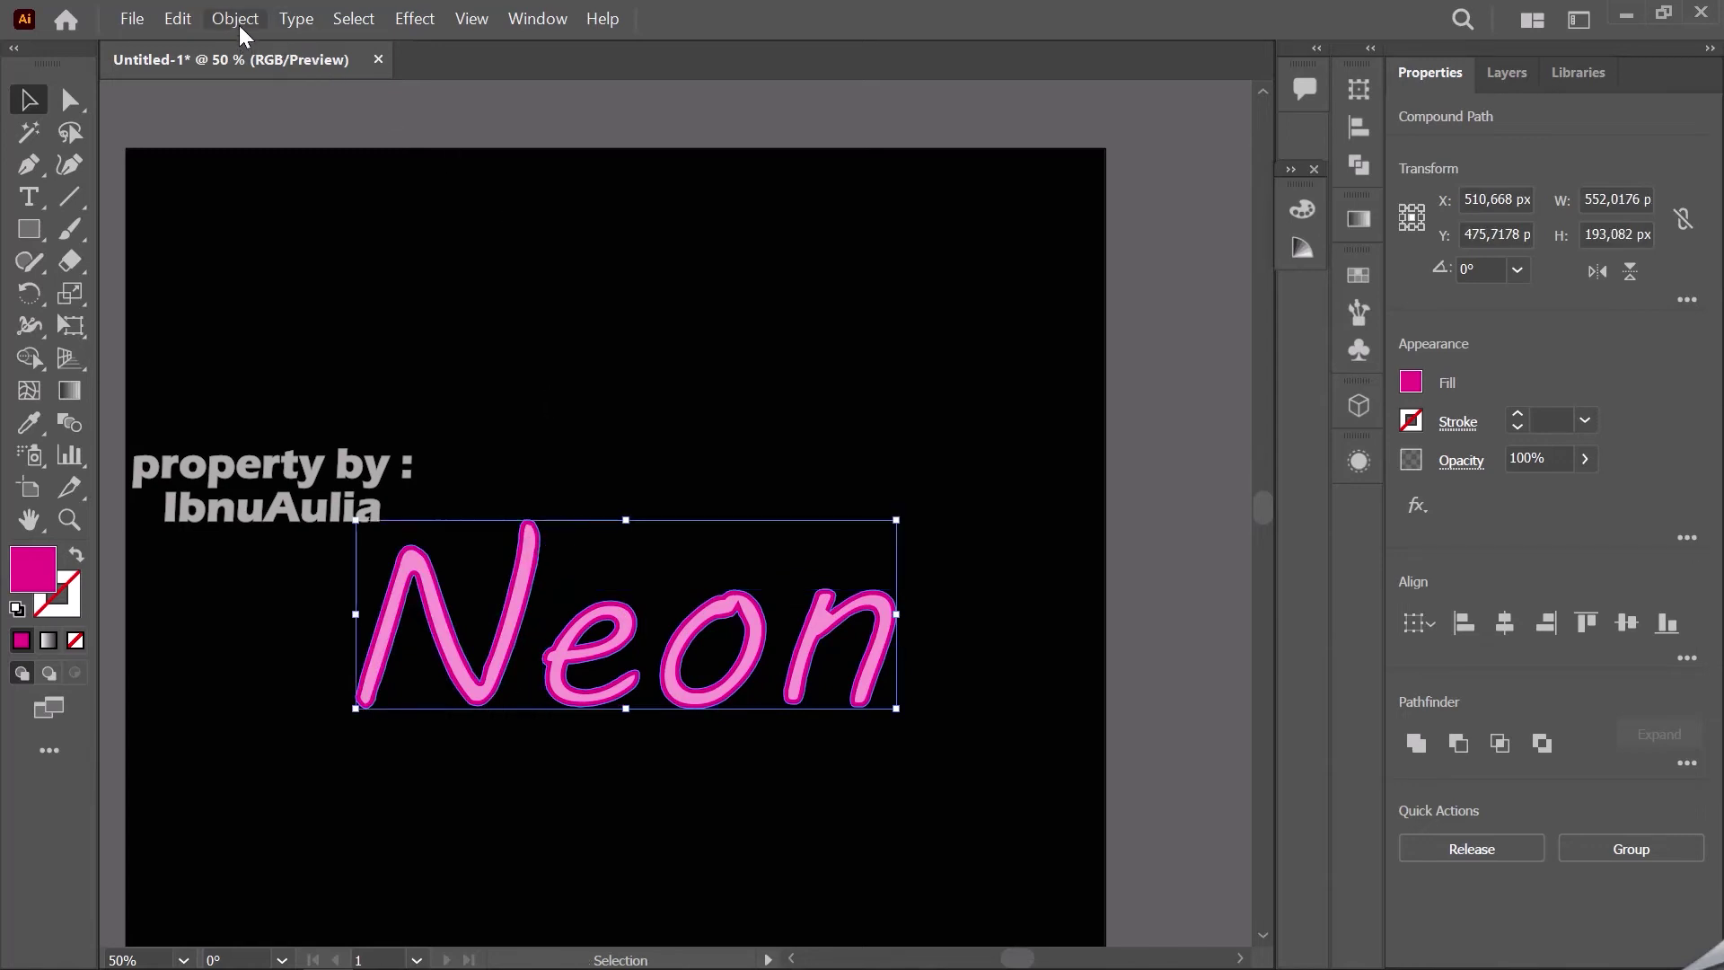
{"action": "left_click", "coordinate": [239, 19]}
{"action": "left_click", "coordinate": [330, 144]}
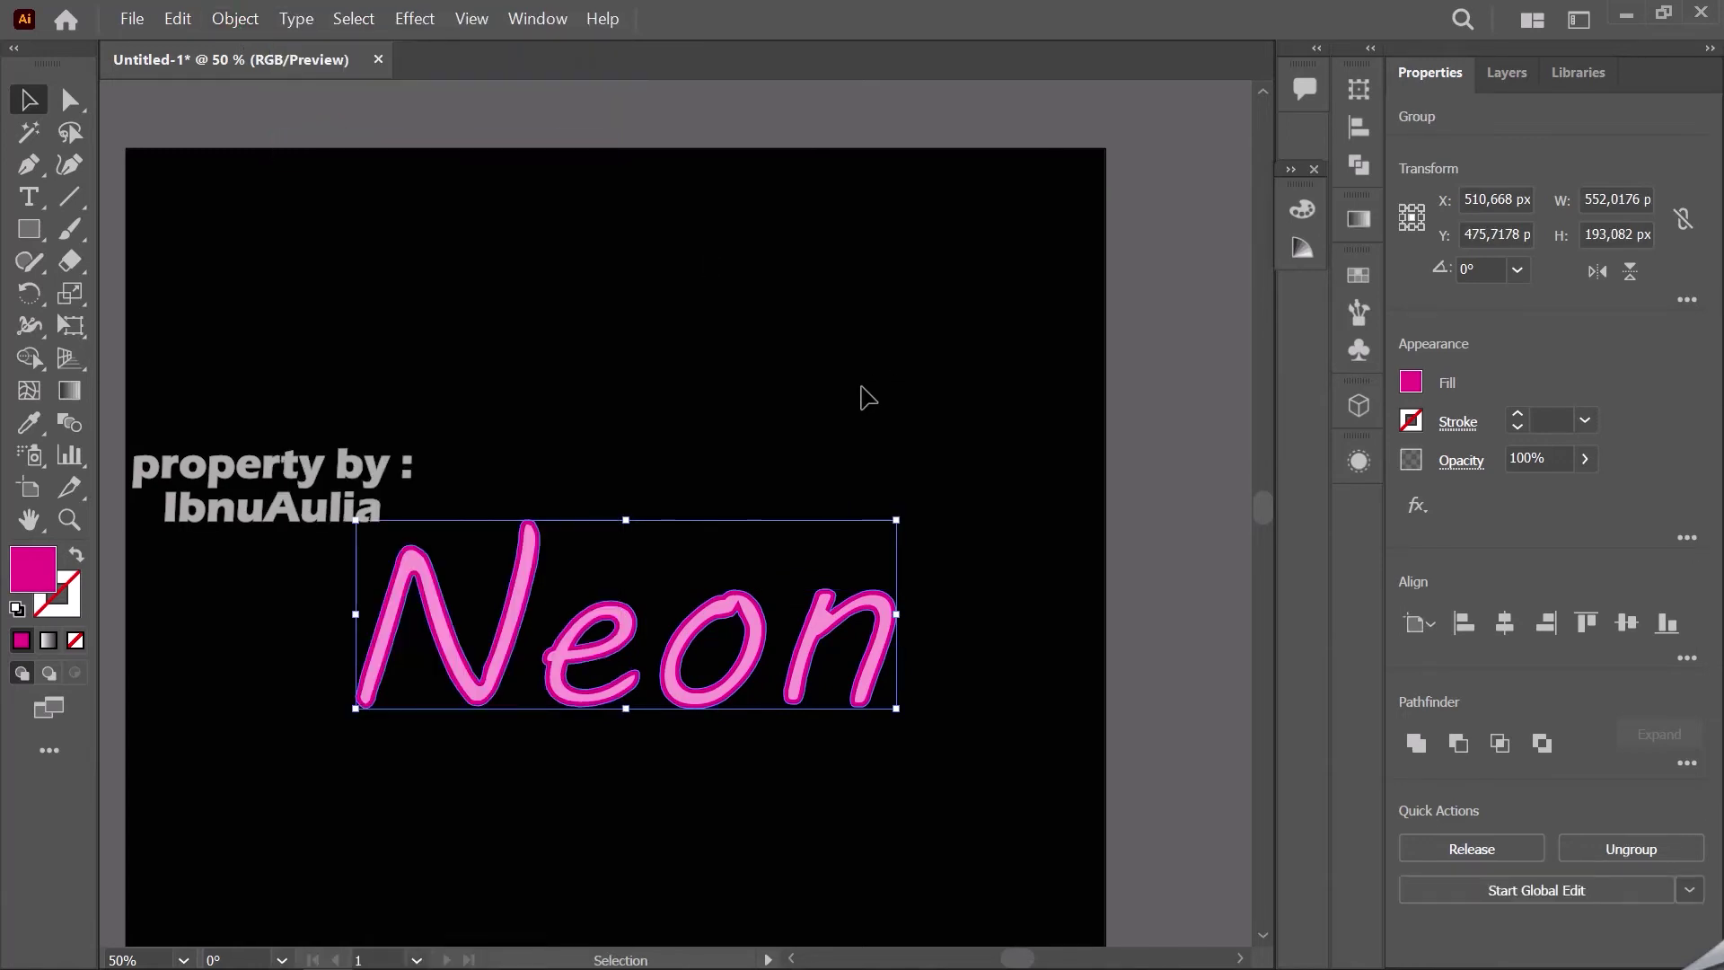
{"action": "scroll", "coordinate": [813, 669], "scroll_direction": "up", "scroll_amount": 1}
{"action": "scroll", "coordinate": [812, 503], "scroll_direction": "down", "scroll_amount": 3}
{"action": "scroll", "coordinate": [812, 494], "scroll_direction": "up", "scroll_amount": 3}
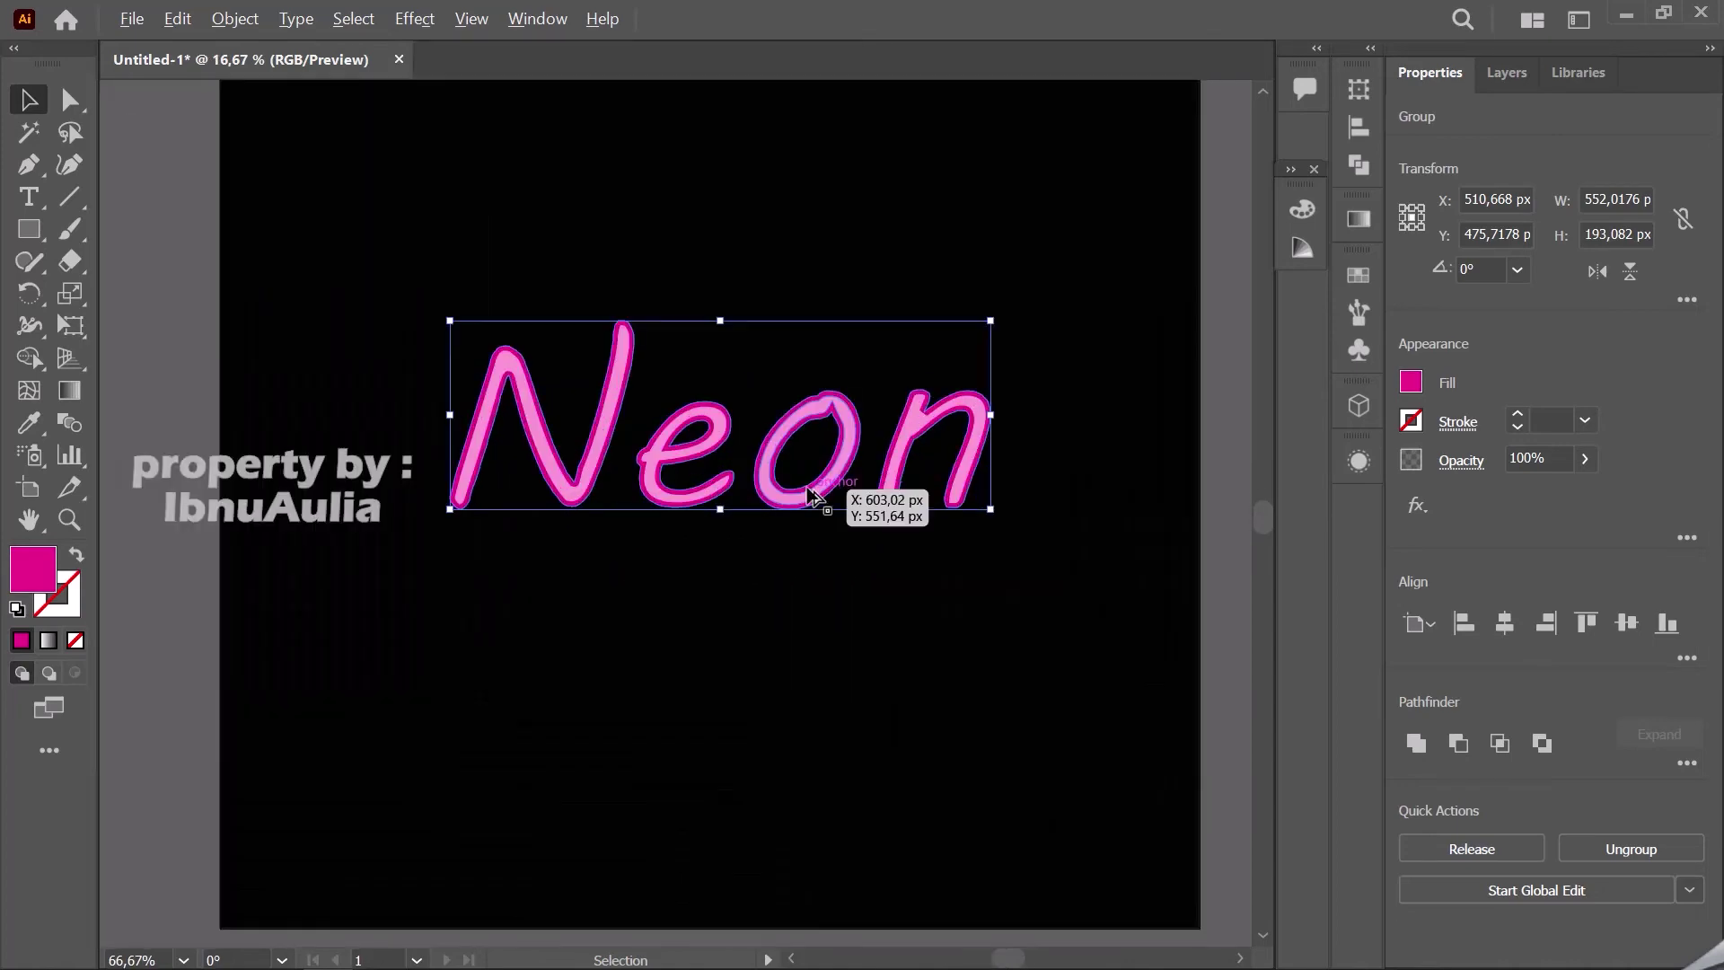
{"action": "scroll", "coordinate": [767, 335], "scroll_direction": "up", "scroll_amount": 2}
- Apply a Gaussian Blur with about 26.7 px radius to the magenta letter group
{"action": "left_click", "coordinate": [235, 19]}
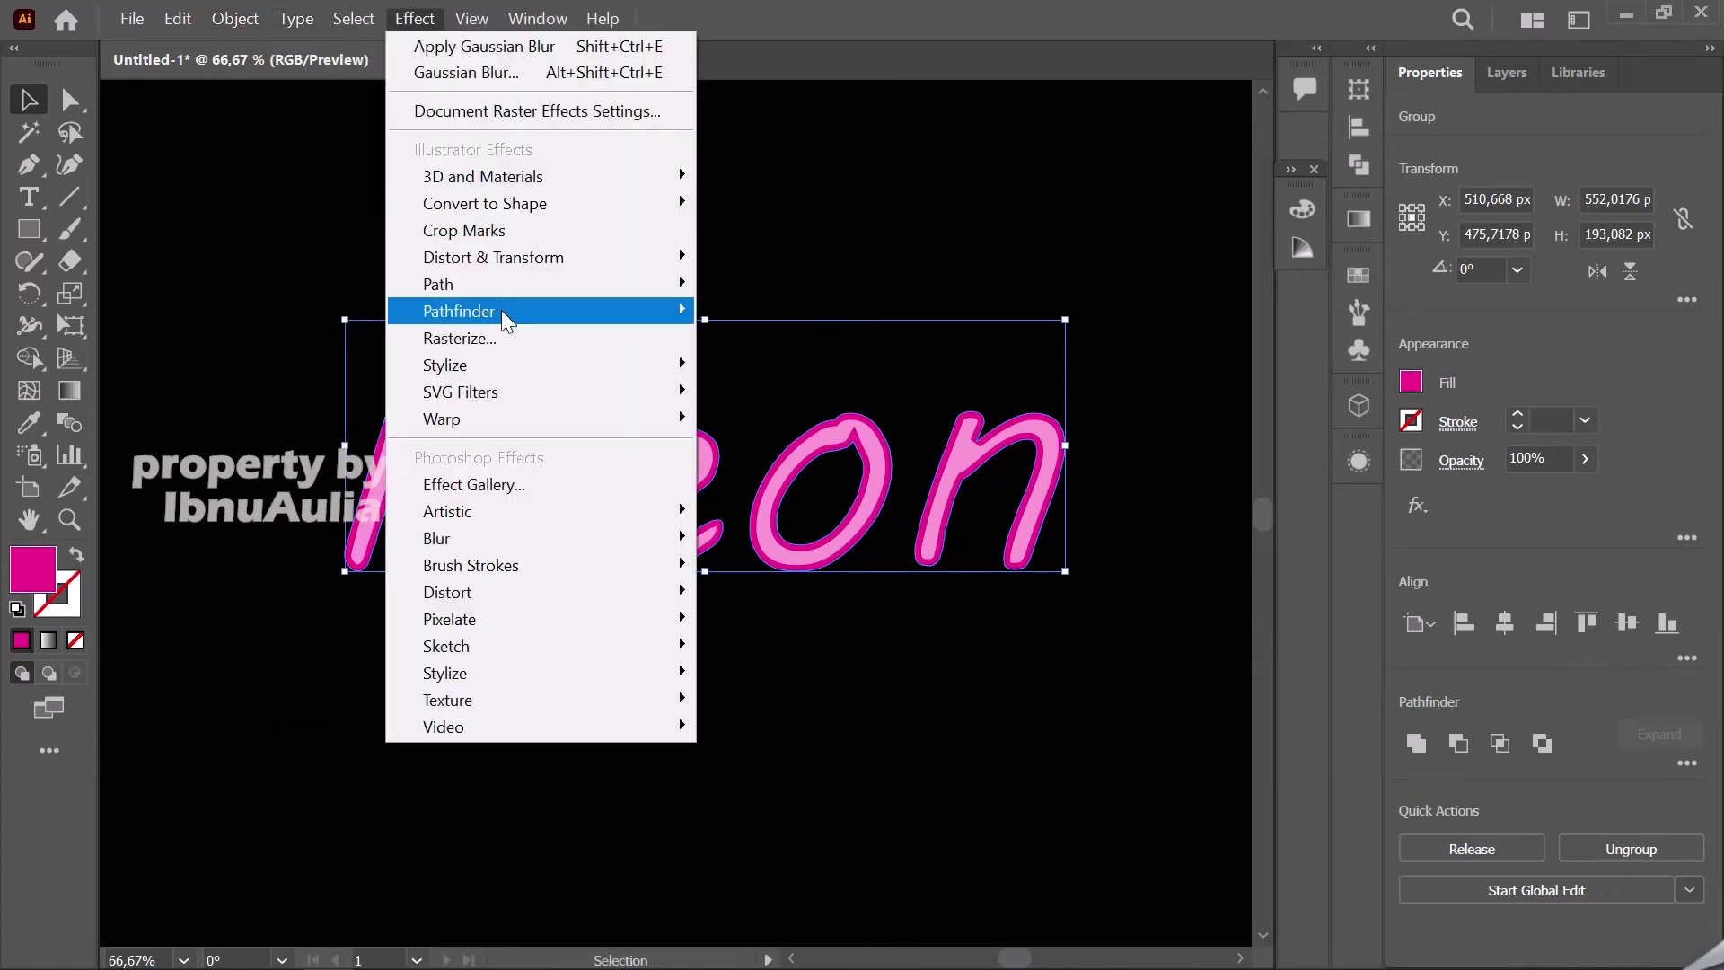
{"action": "mouse_move", "coordinate": [437, 539]}
{"action": "left_click", "coordinate": [721, 540]}
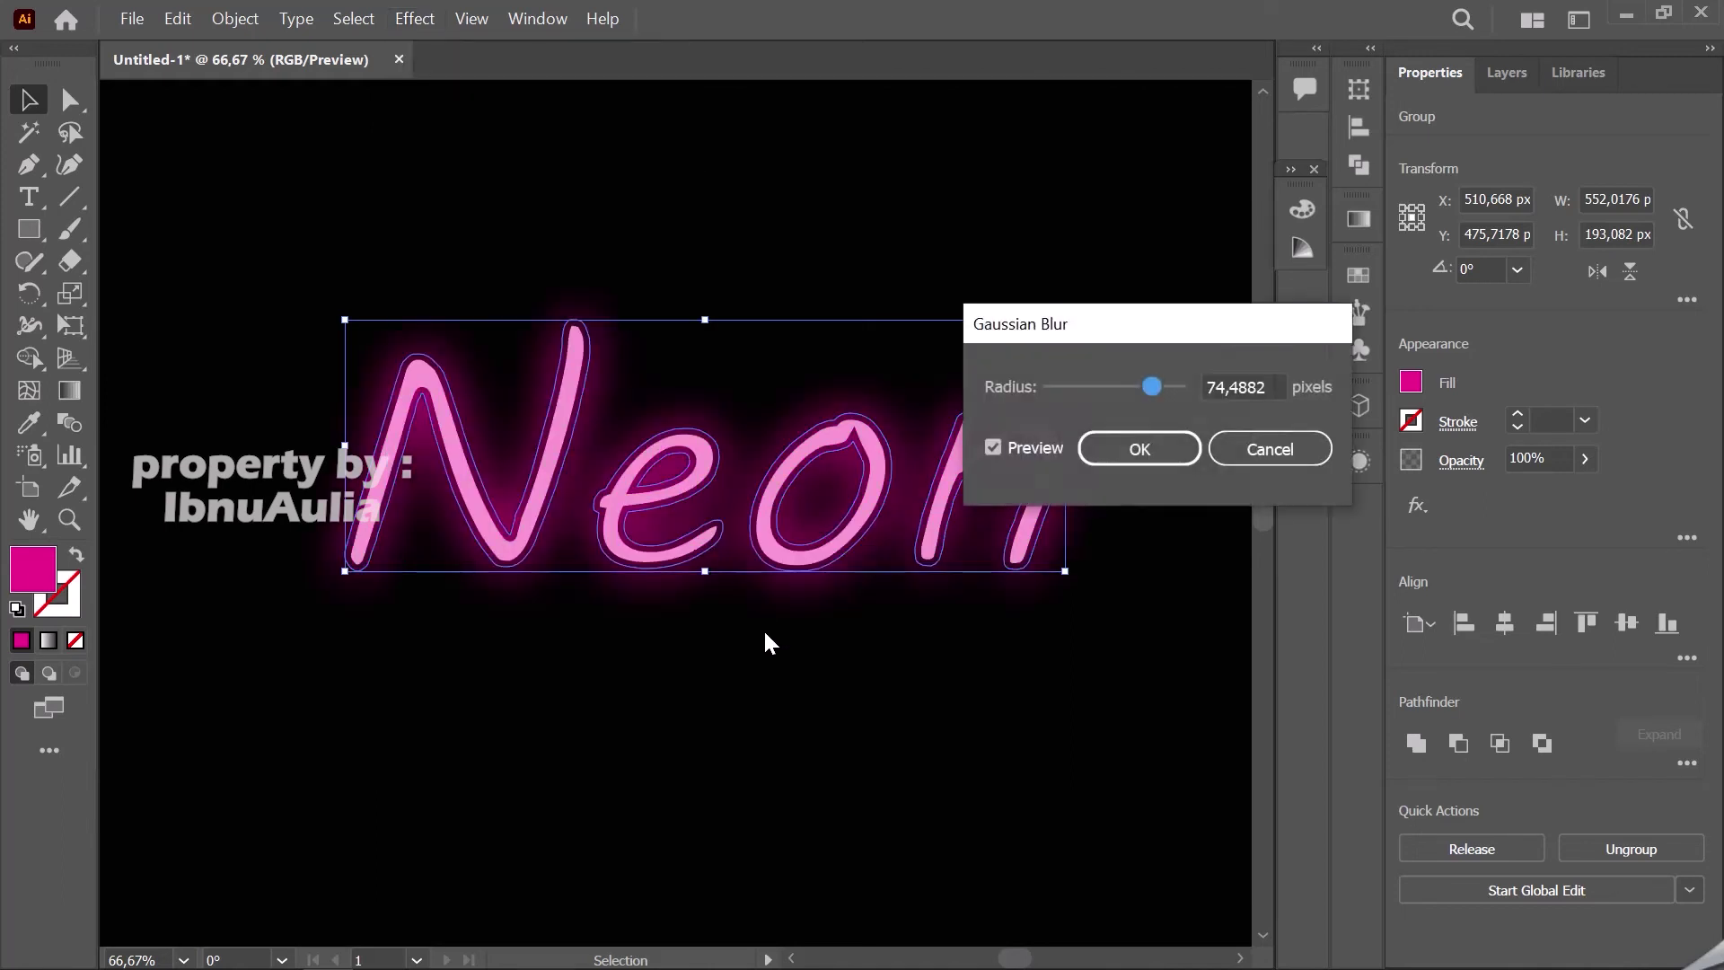
{"action": "left_click_drag", "start_coordinate": [1151, 387], "coordinate": [1120, 389]}
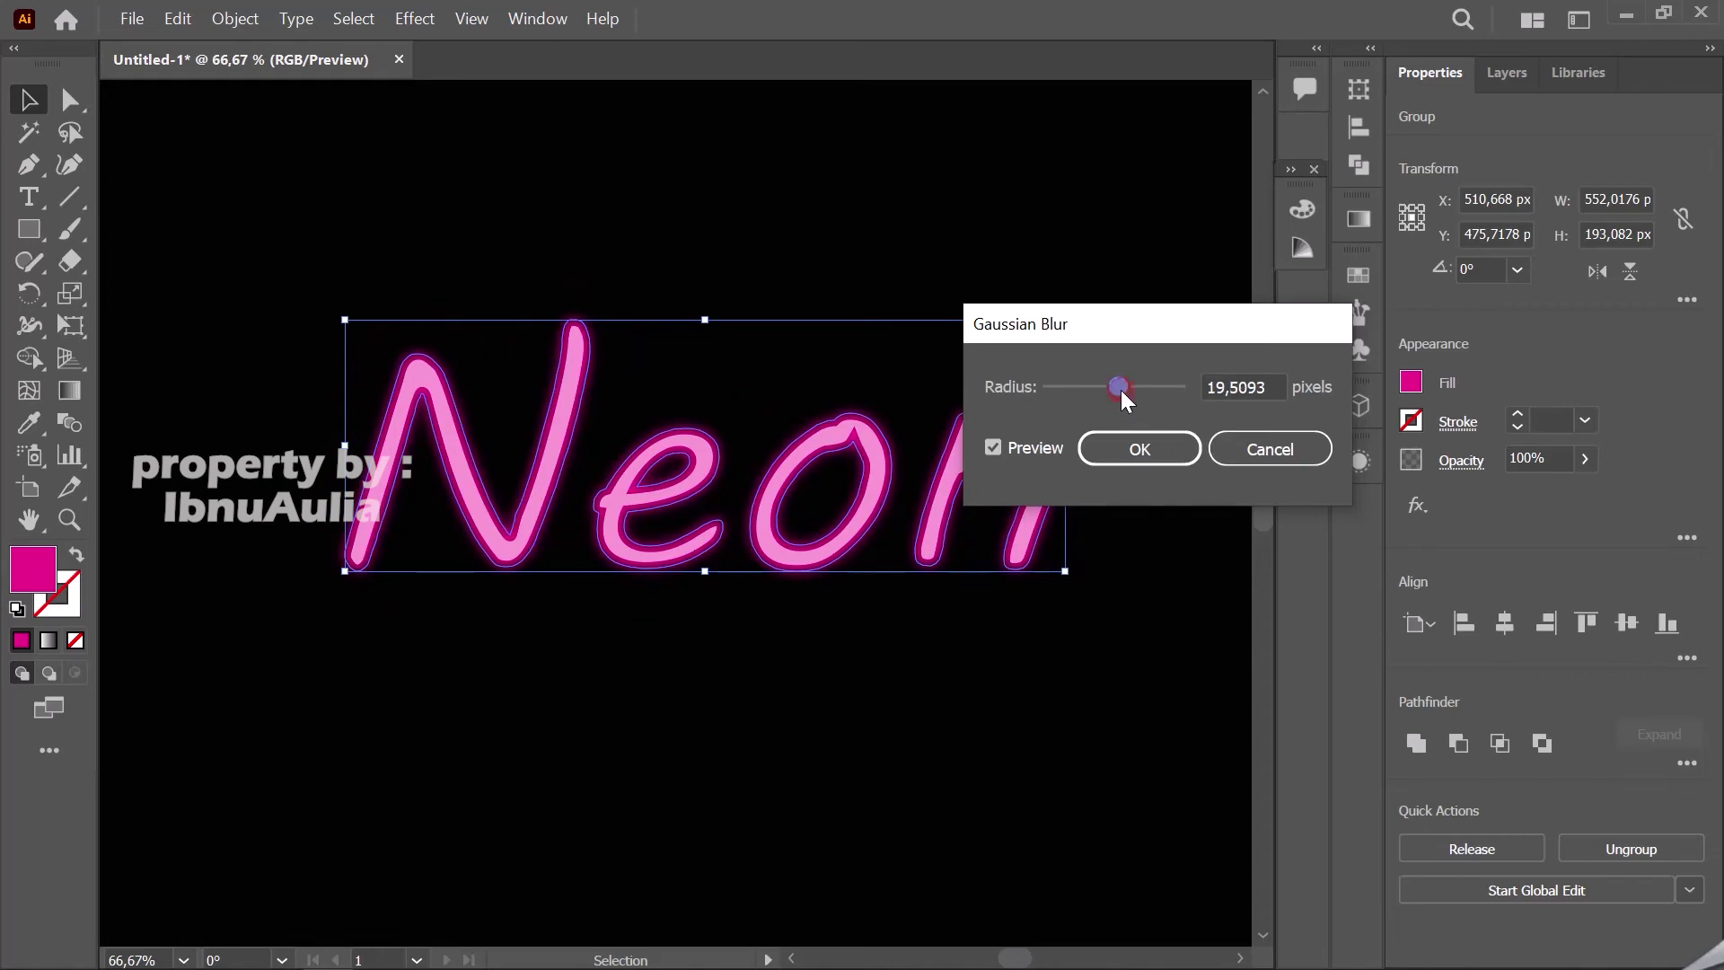
{"action": "left_click_drag", "start_coordinate": [1120, 389], "coordinate": [1124, 388]}
{"action": "left_click", "coordinate": [1145, 446]}
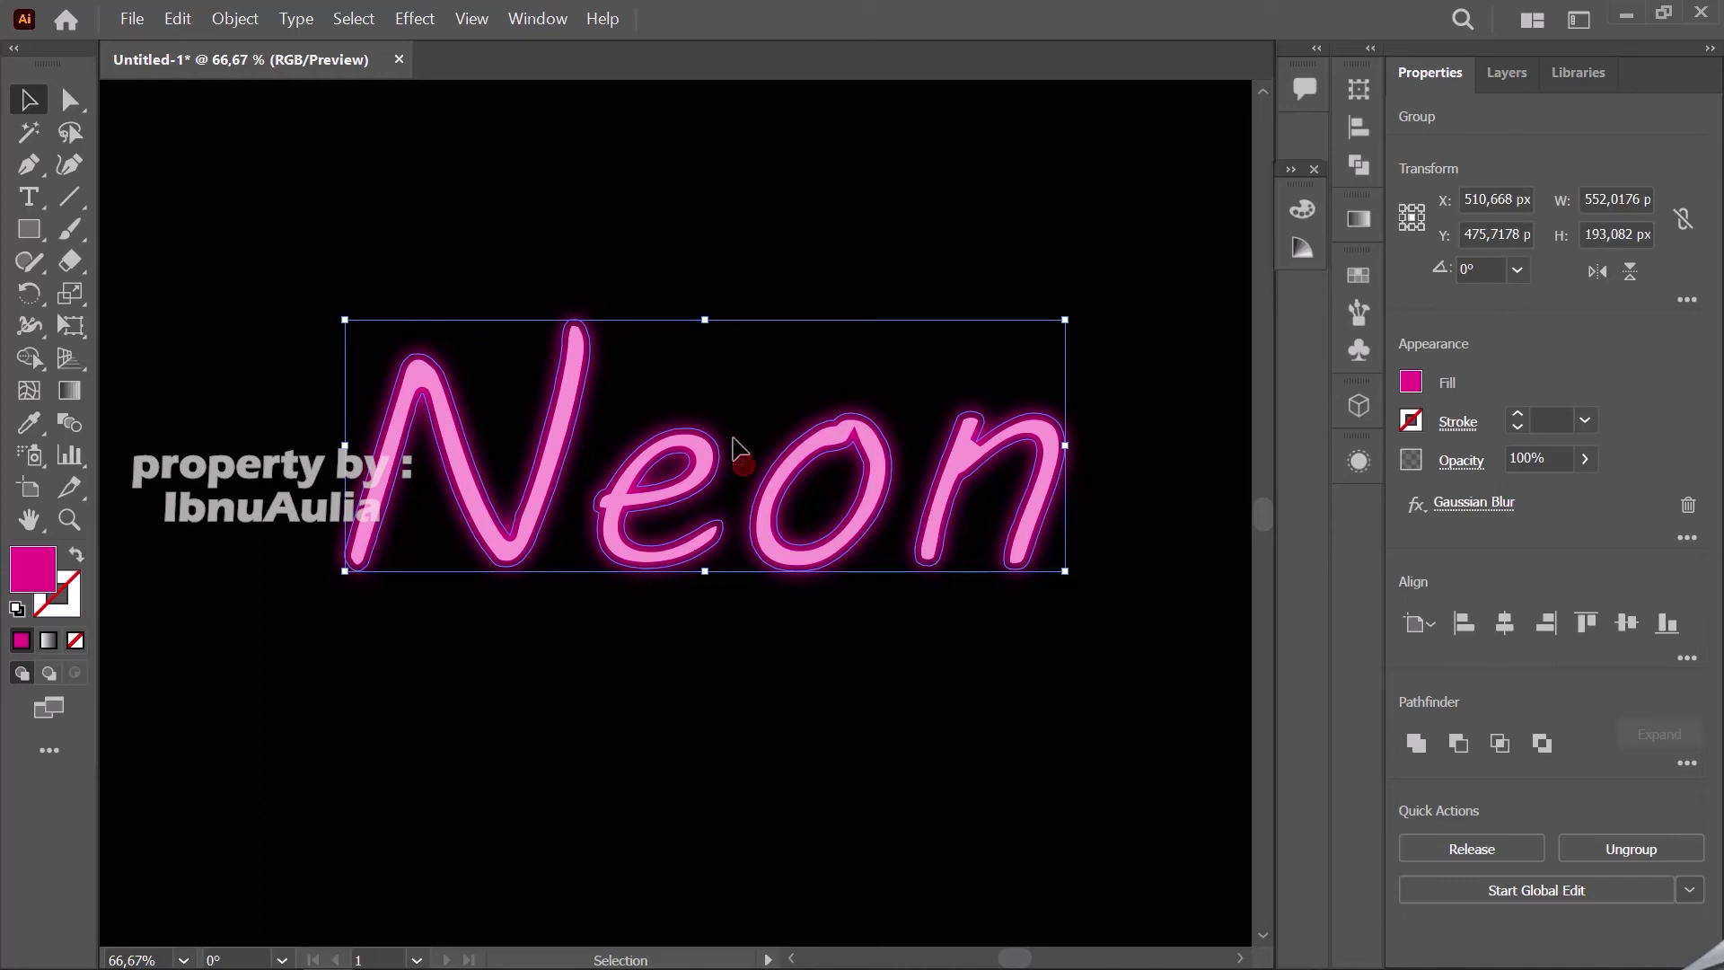
{"action": "left_click", "coordinate": [731, 392]}
- Raise the blurred magenta Neon group's Gaussian Blur radius to about 70 px
{"action": "left_click", "coordinate": [727, 459]}
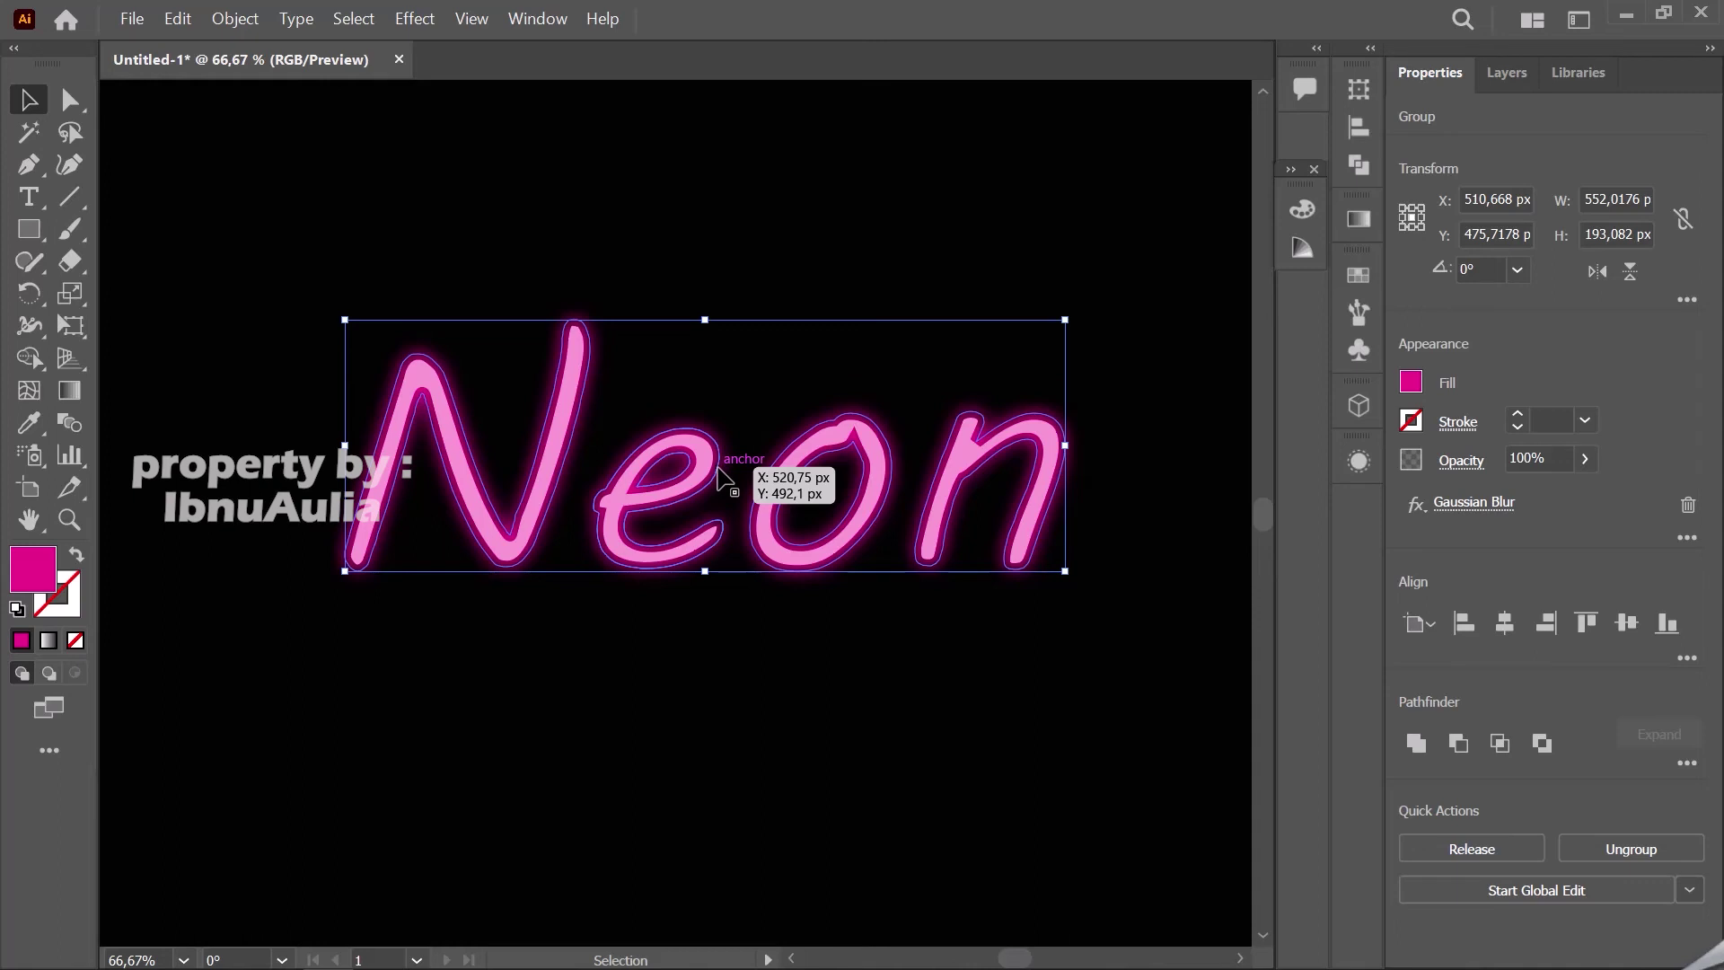
{"action": "left_click_drag", "start_coordinate": [719, 469], "coordinate": [725, 446]}
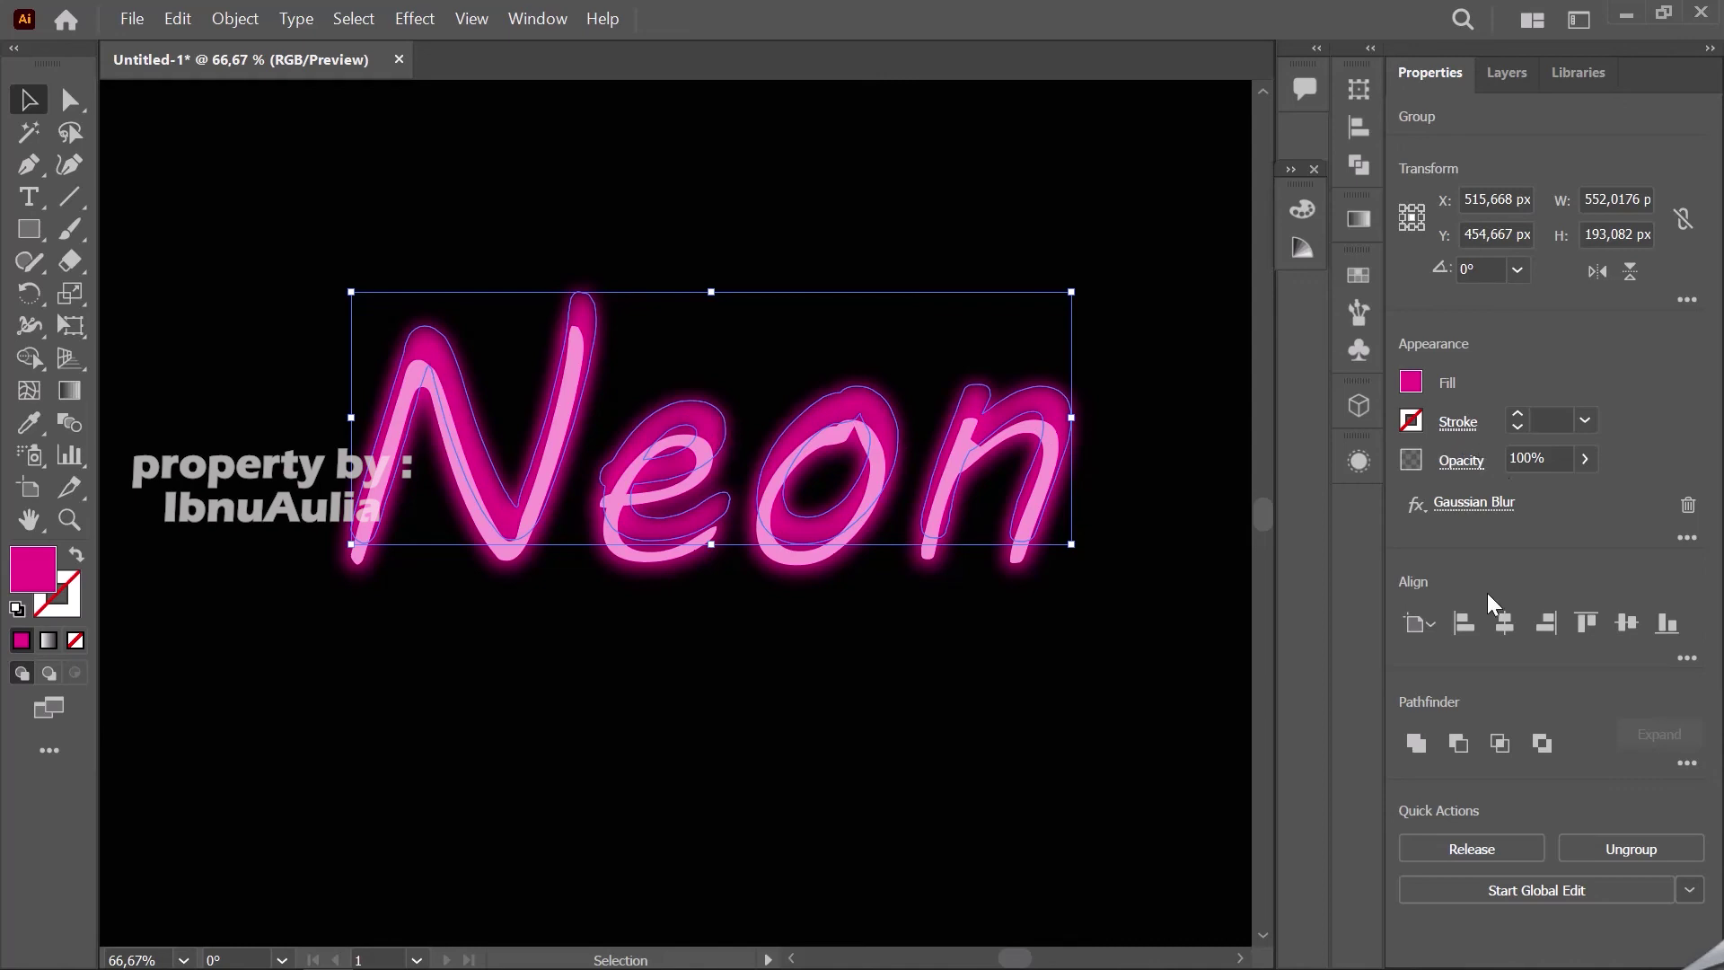
{"action": "left_click", "coordinate": [1468, 496]}
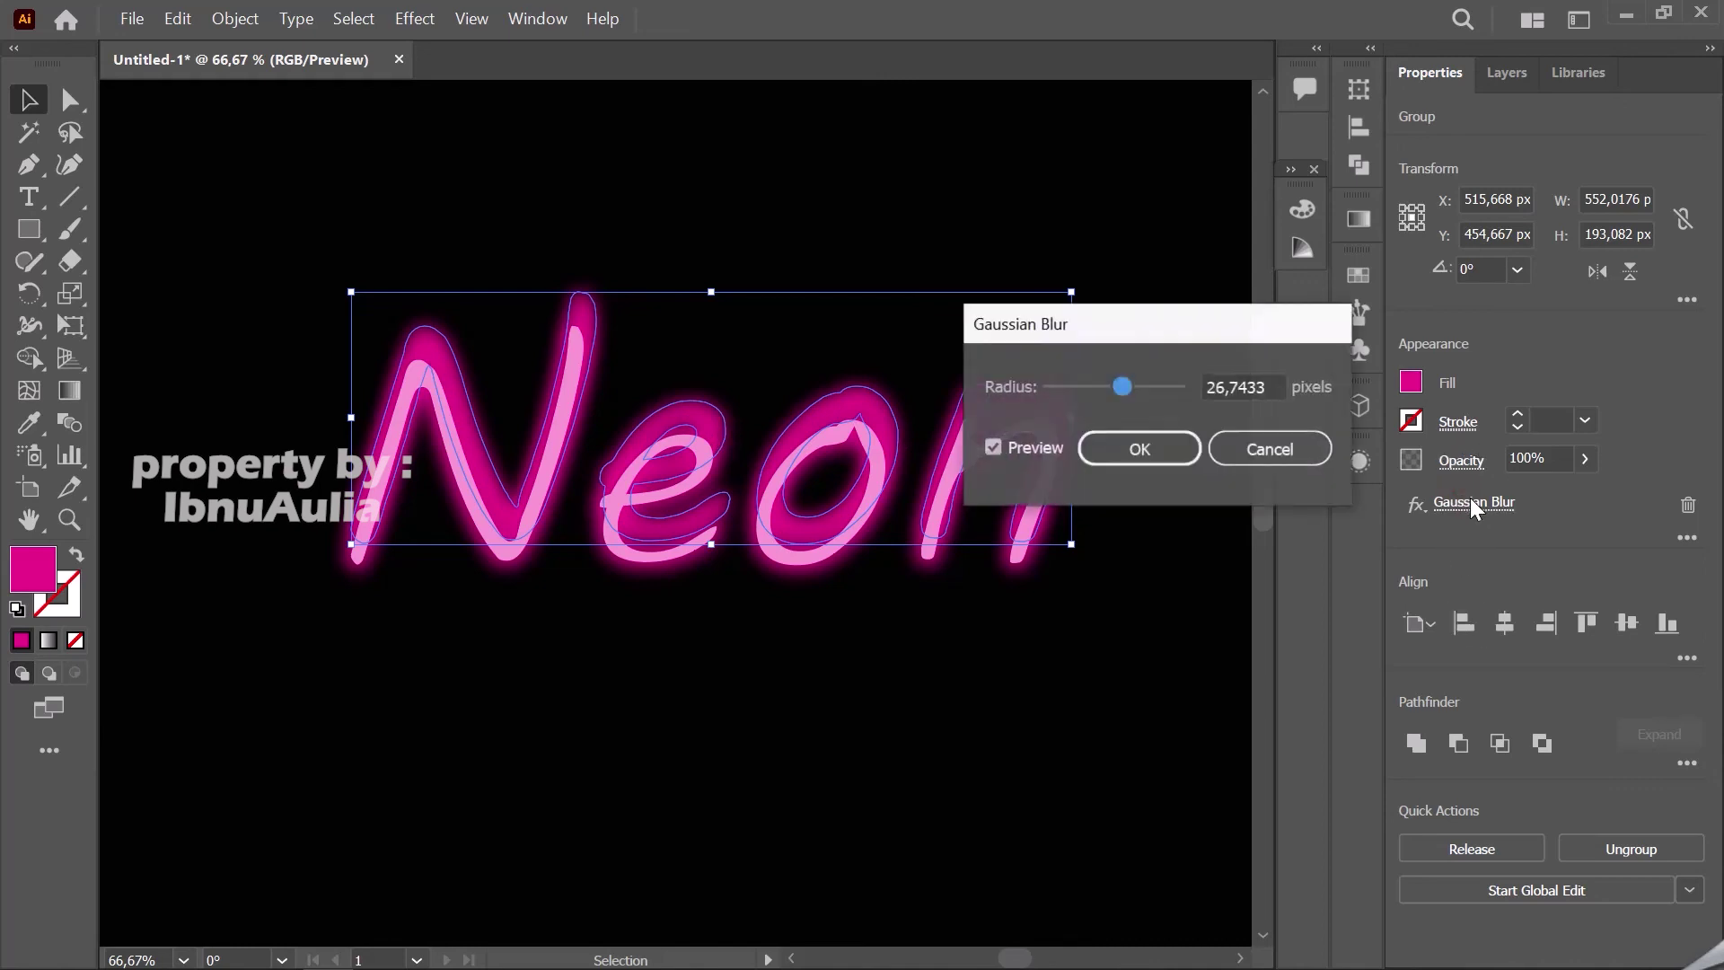
{"action": "left_click_drag", "start_coordinate": [1133, 393], "coordinate": [1152, 386]}
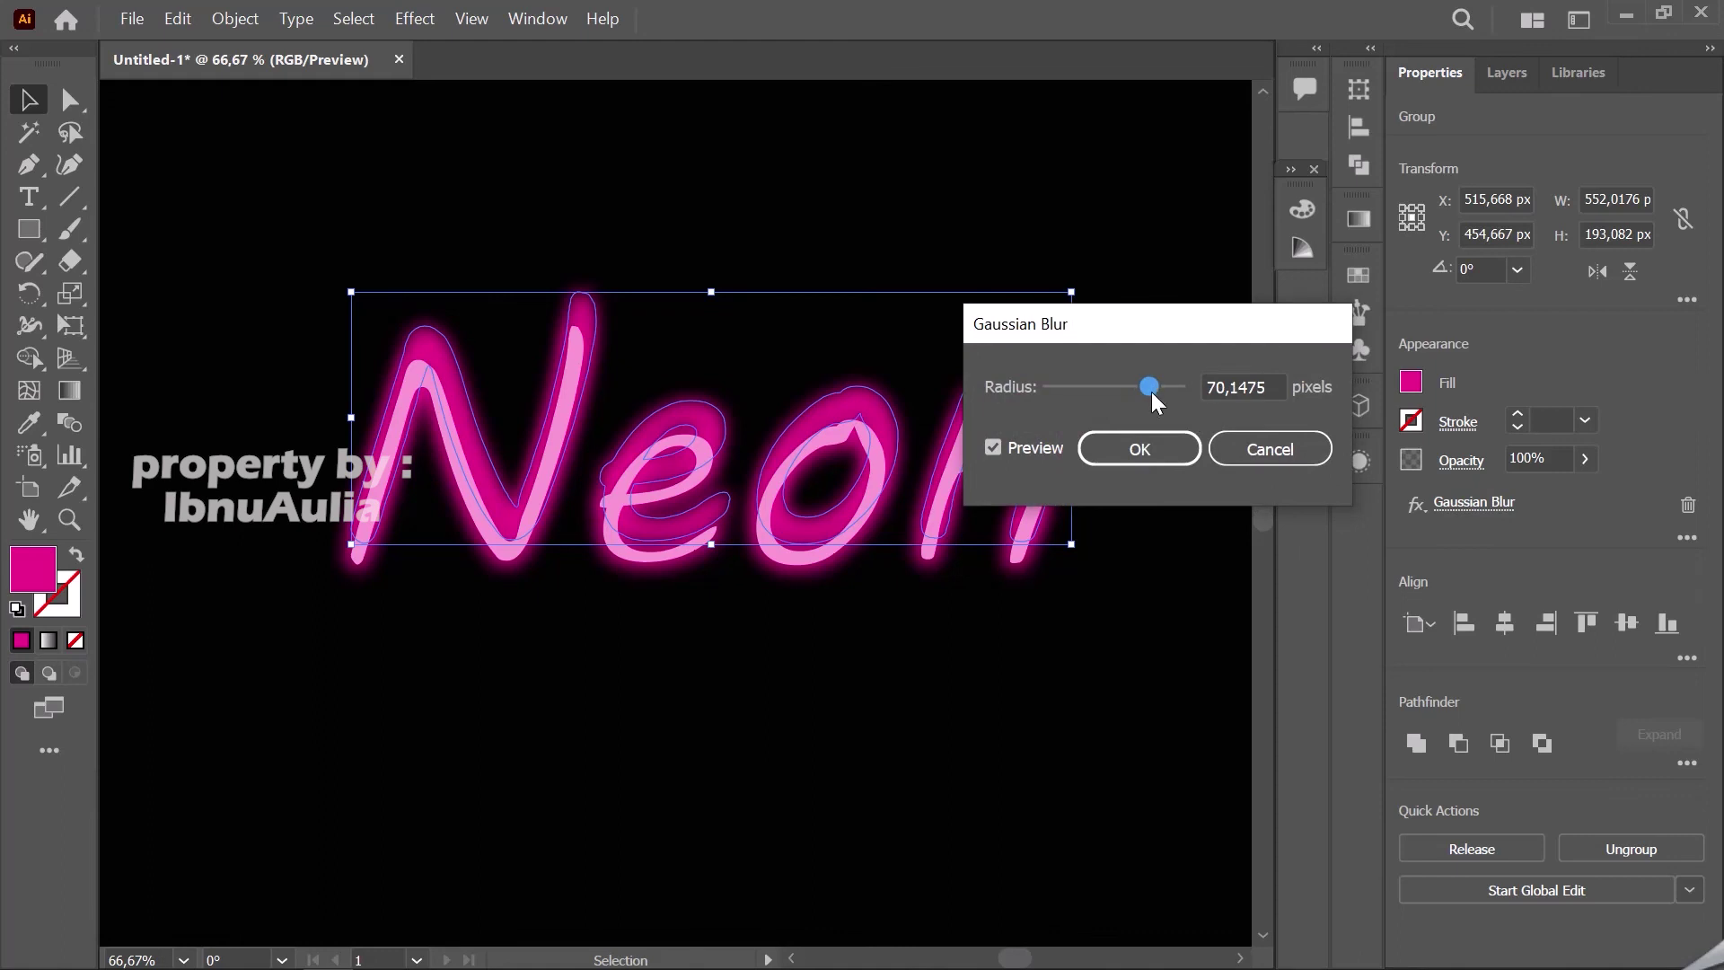
{"action": "left_click", "coordinate": [1140, 449]}
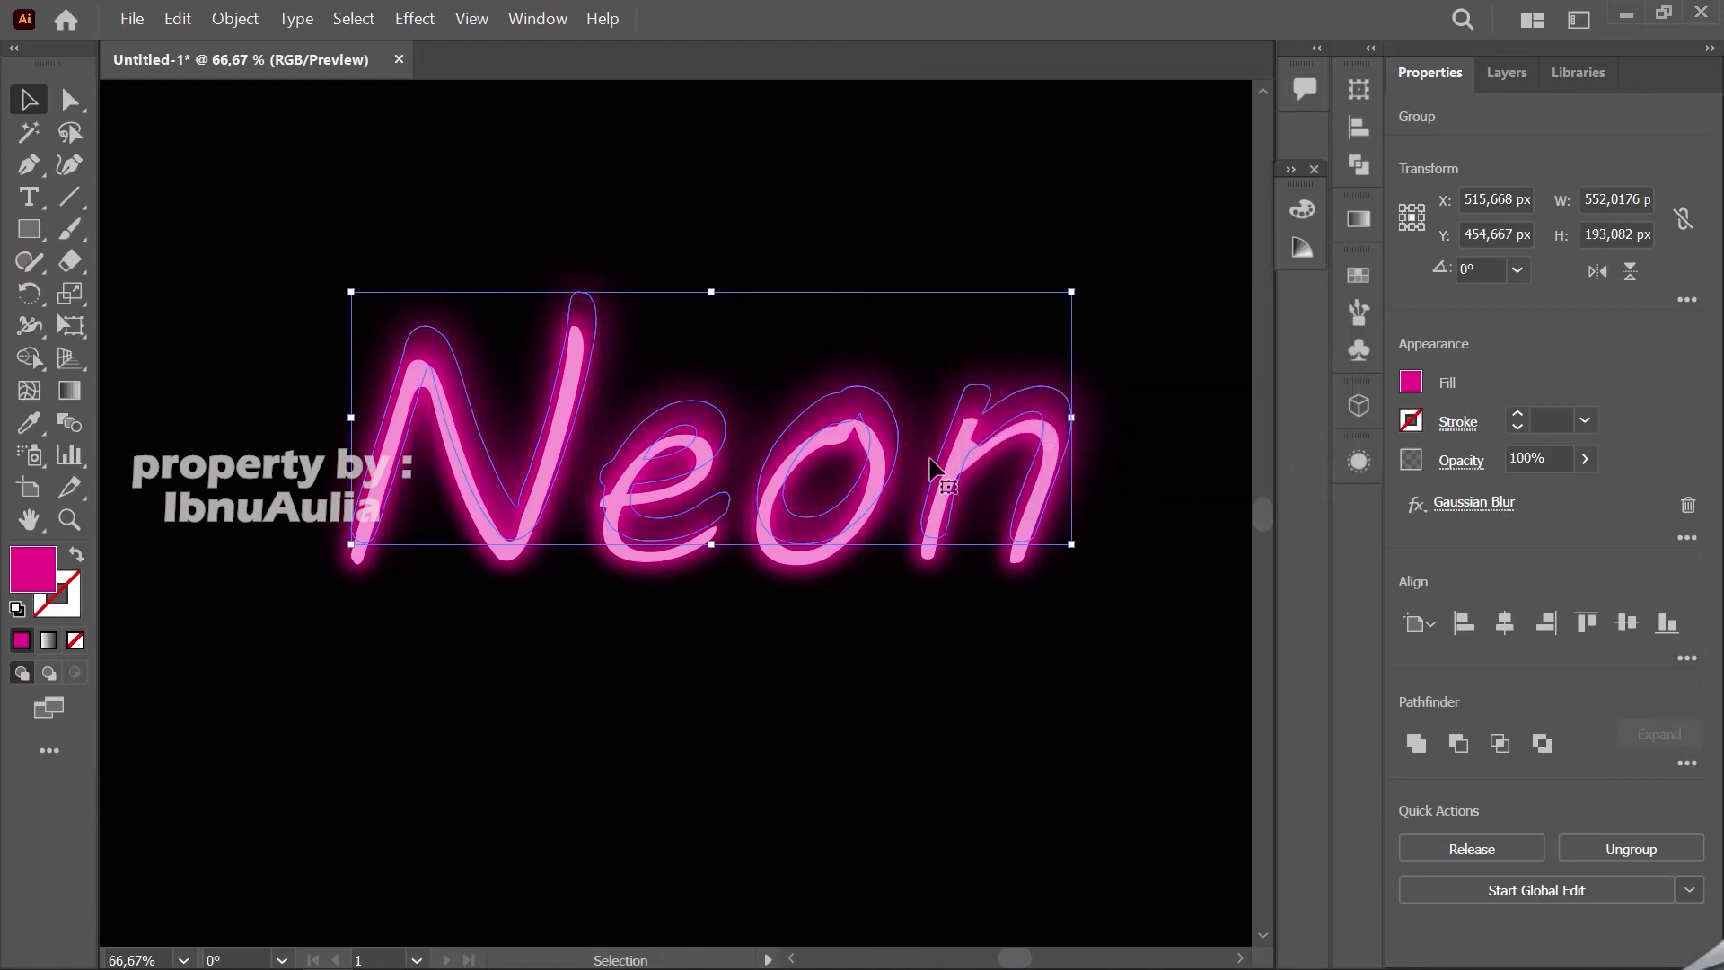
- Move the blurred glow about 26 px lower so it sits behind the light pink letters
{"action": "left_click_drag", "start_coordinate": [888, 413], "coordinate": [893, 440]}
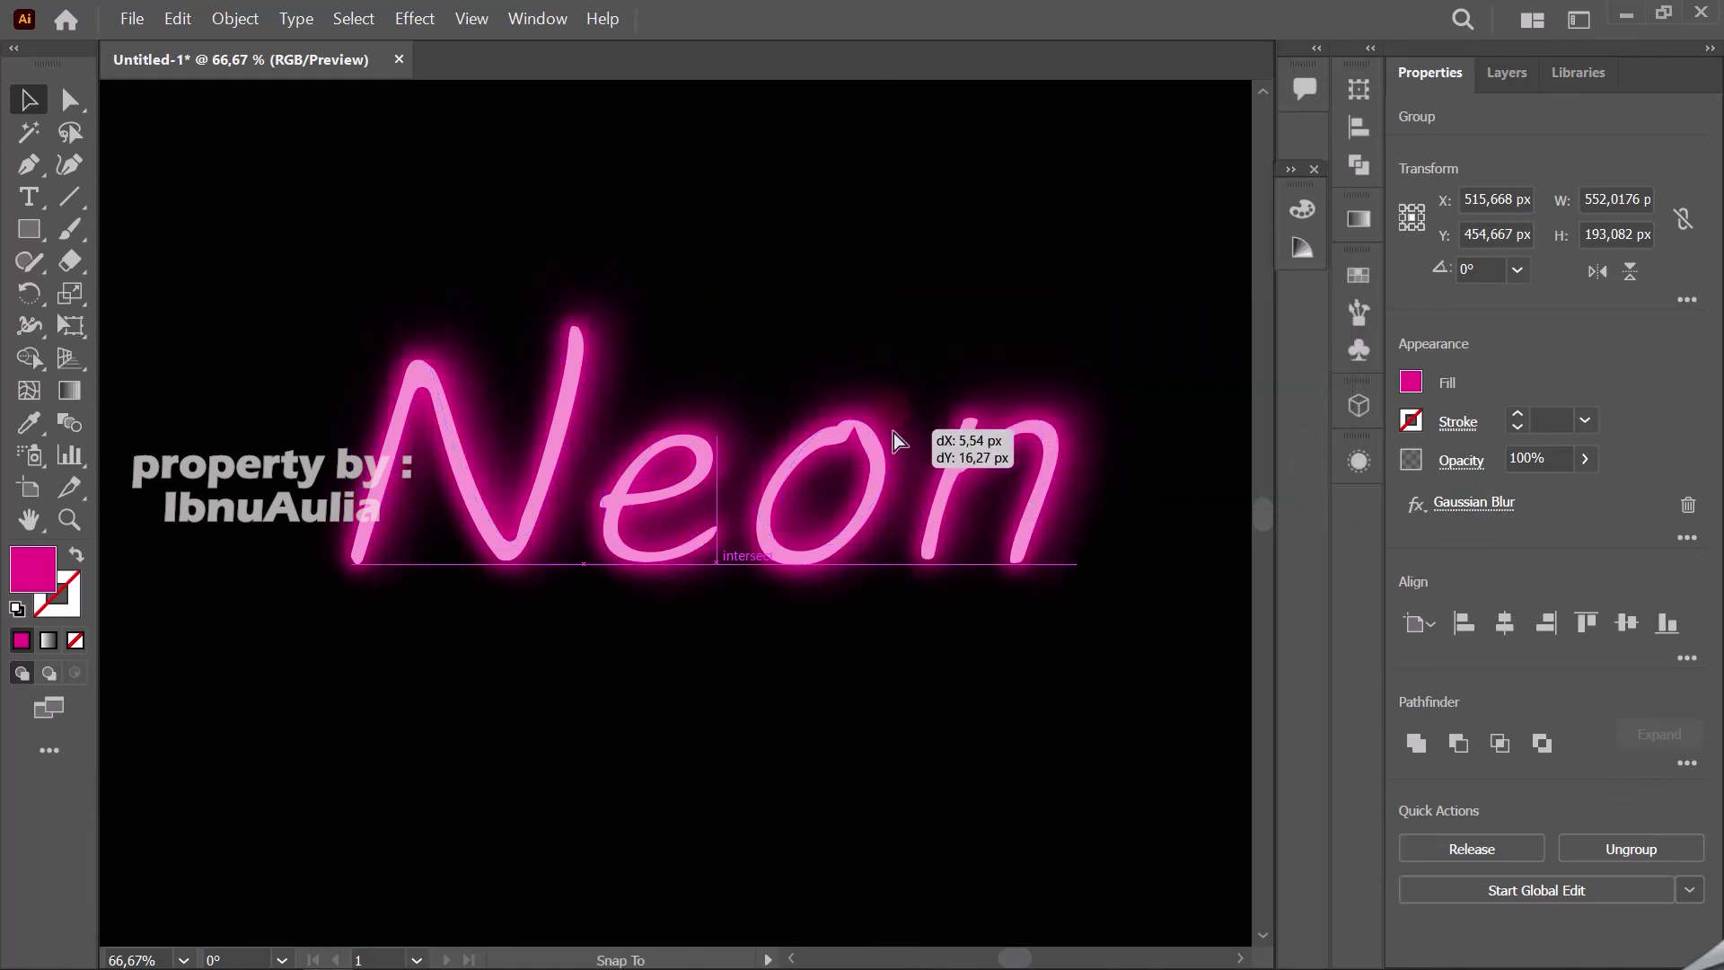
{"action": "left_click_drag", "start_coordinate": [894, 440], "coordinate": [902, 455]}
{"action": "left_click", "coordinate": [1166, 544]}
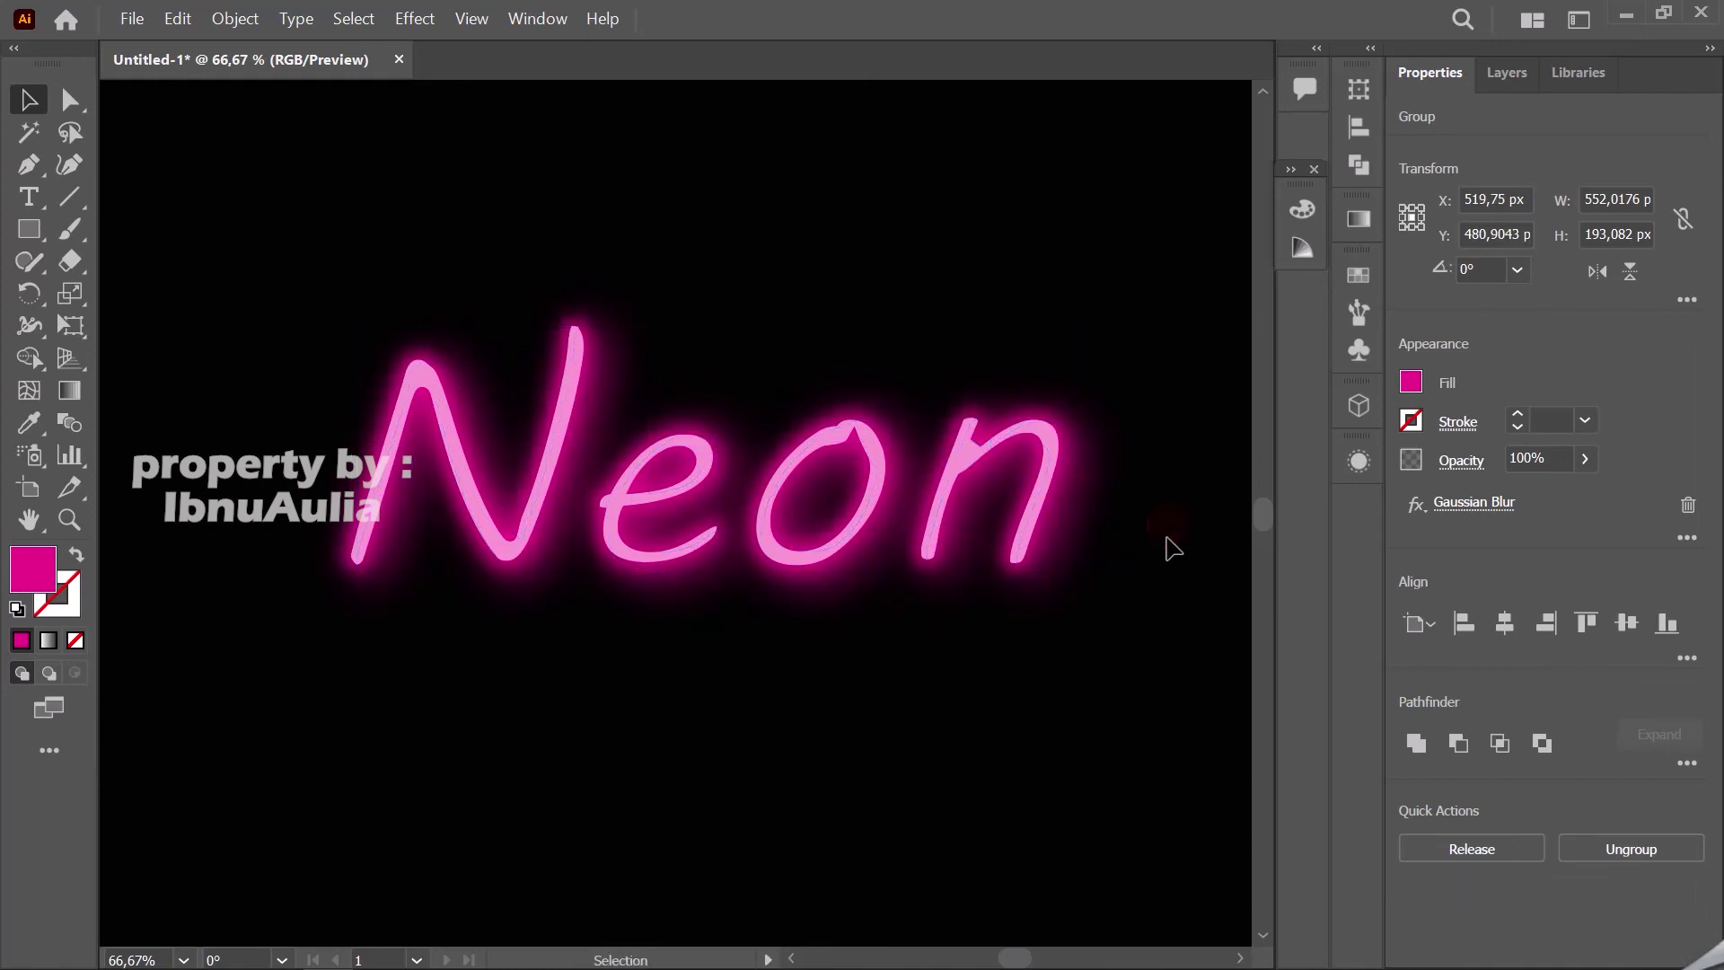
{"action": "scroll", "coordinate": [950, 731], "scroll_direction": "down", "scroll_amount": 3}
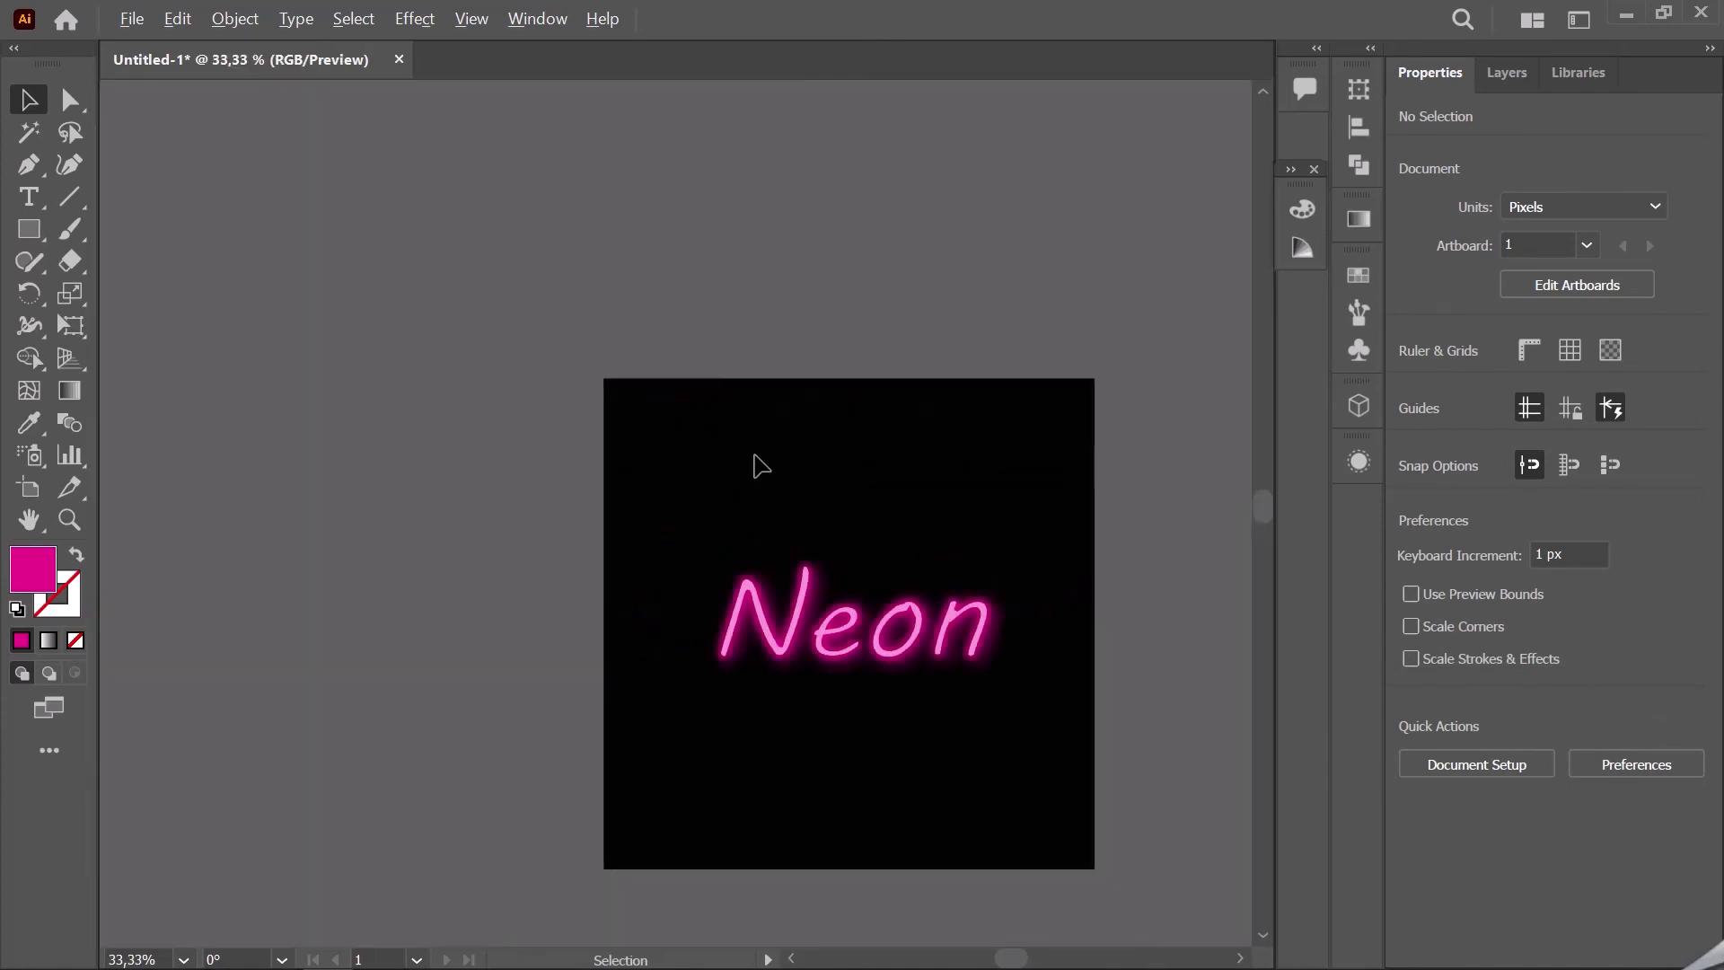
{"action": "scroll", "coordinate": [1015, 727], "scroll_direction": "up", "scroll_amount": 2}
{"action": "scroll", "coordinate": [835, 736], "scroll_direction": "up", "scroll_amount": 2}
{"action": "scroll", "coordinate": [777, 714], "scroll_direction": "down", "scroll_amount": 1}
{"action": "scroll", "coordinate": [779, 702], "scroll_direction": "down", "scroll_amount": 1}
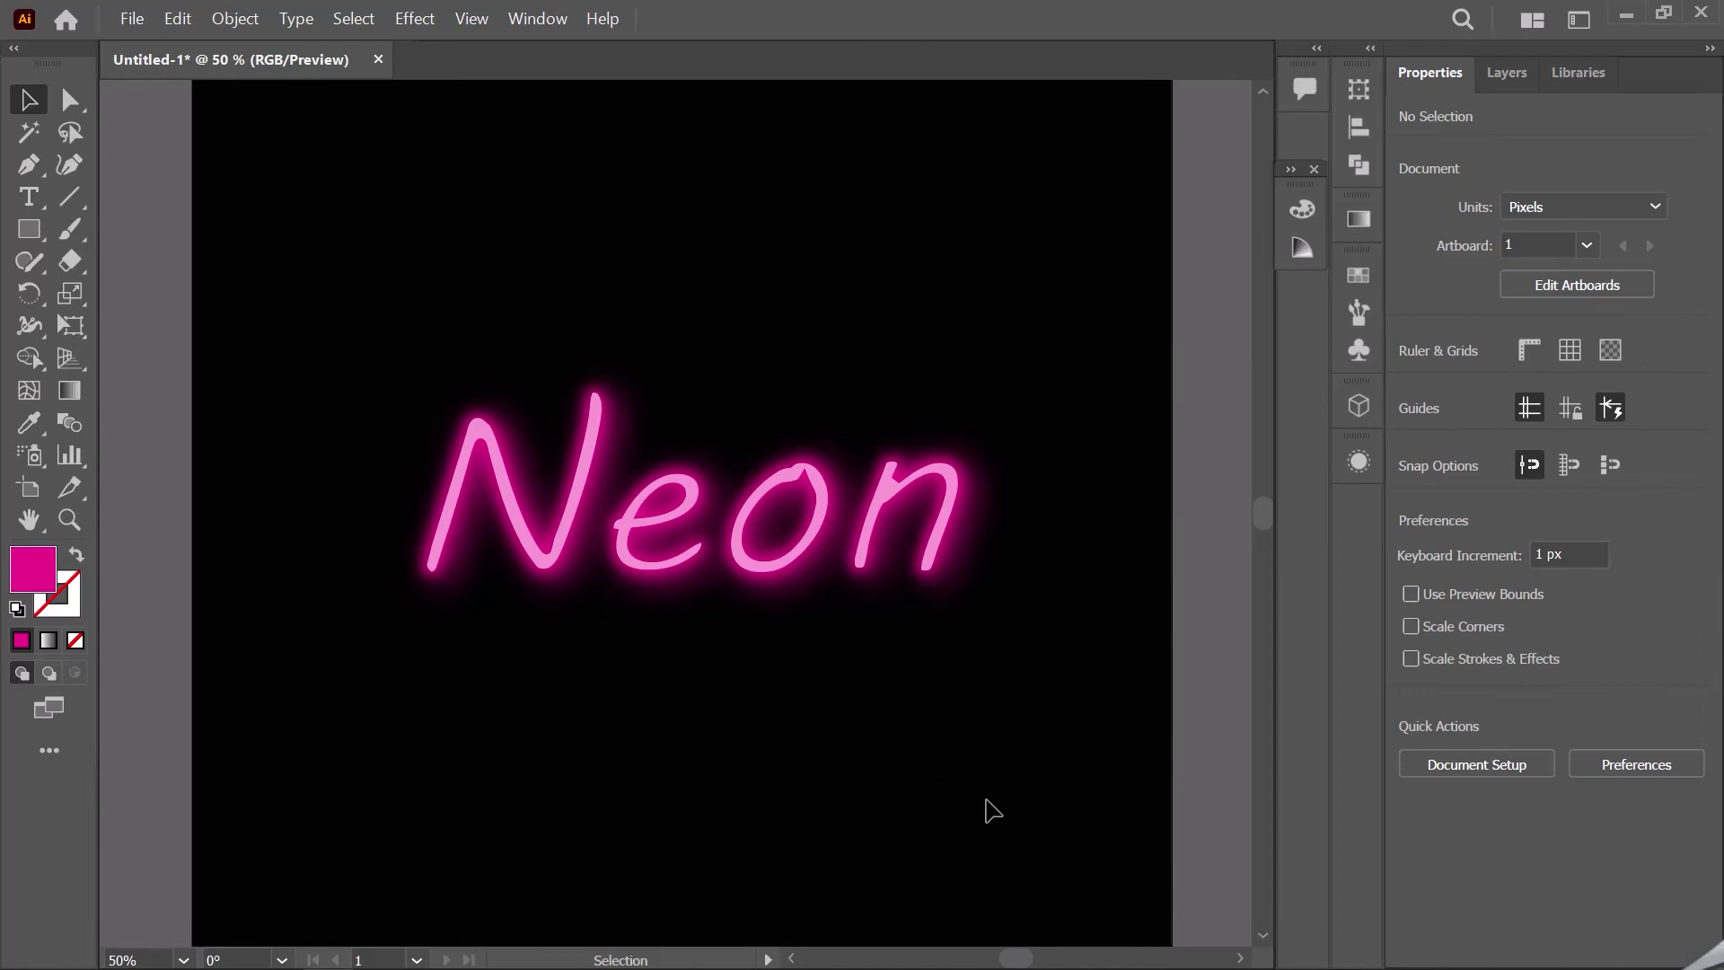